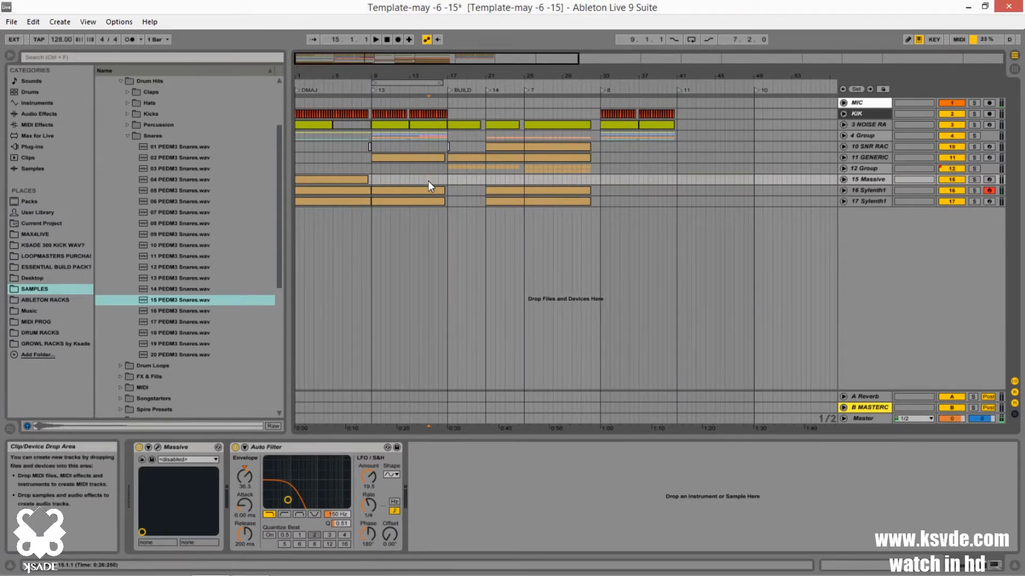
Place the insert marker at bar 33, at the start of the section marked by locator 8.
key("space")
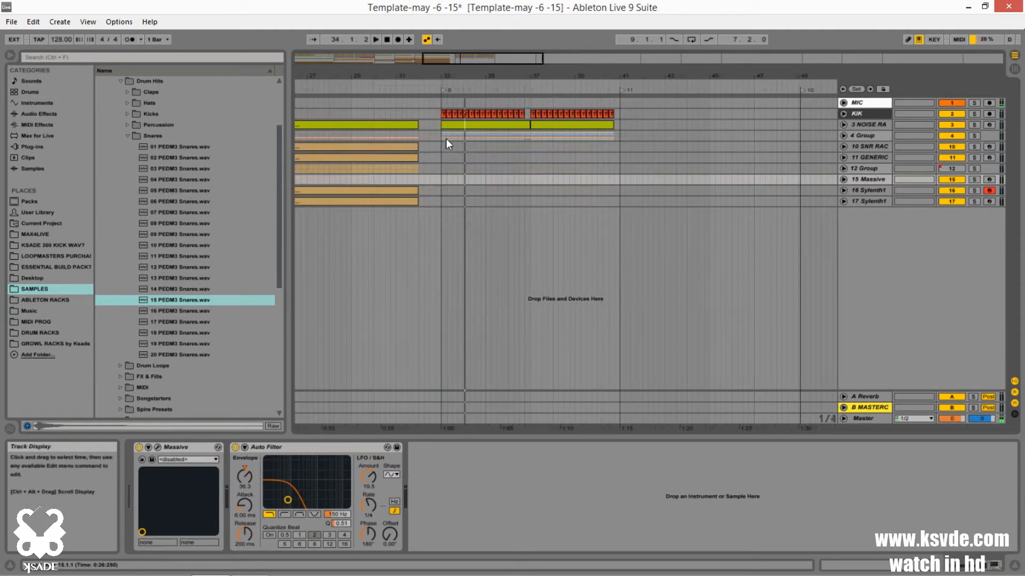
left_click_drag(447, 61, 431, 30)
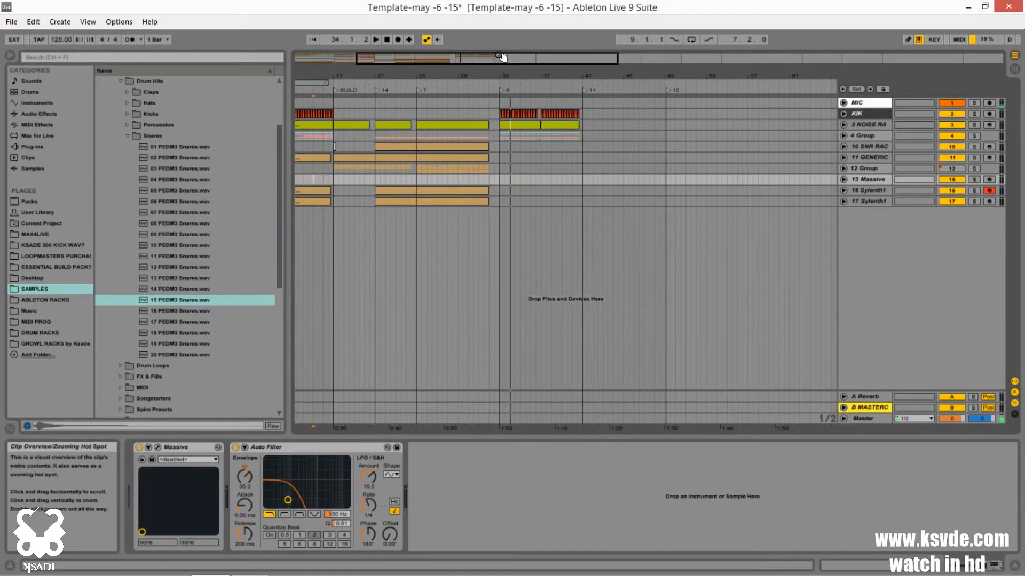
left_click_drag(497, 62, 483, 86)
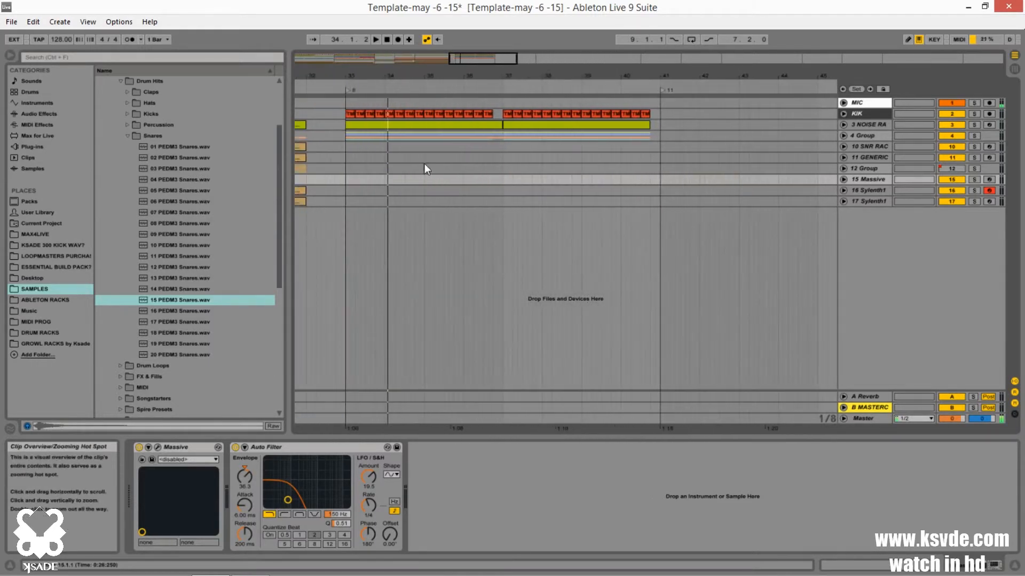
left_click(346, 231)
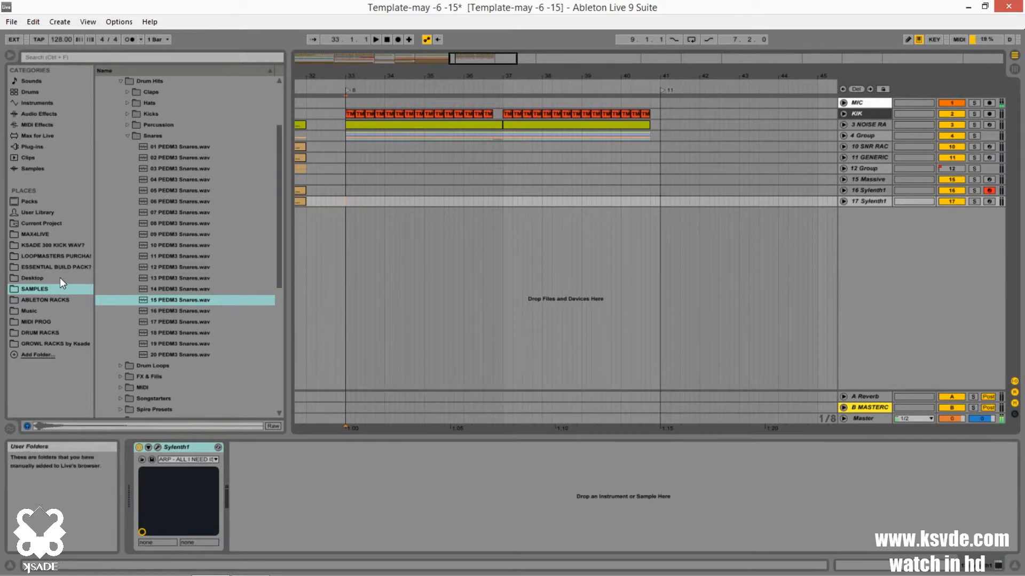
Load the KORG WAVESTATION plug-in onto a new track below the existing ones.
left_click(30, 149)
scroll(123, 249, "down", 3)
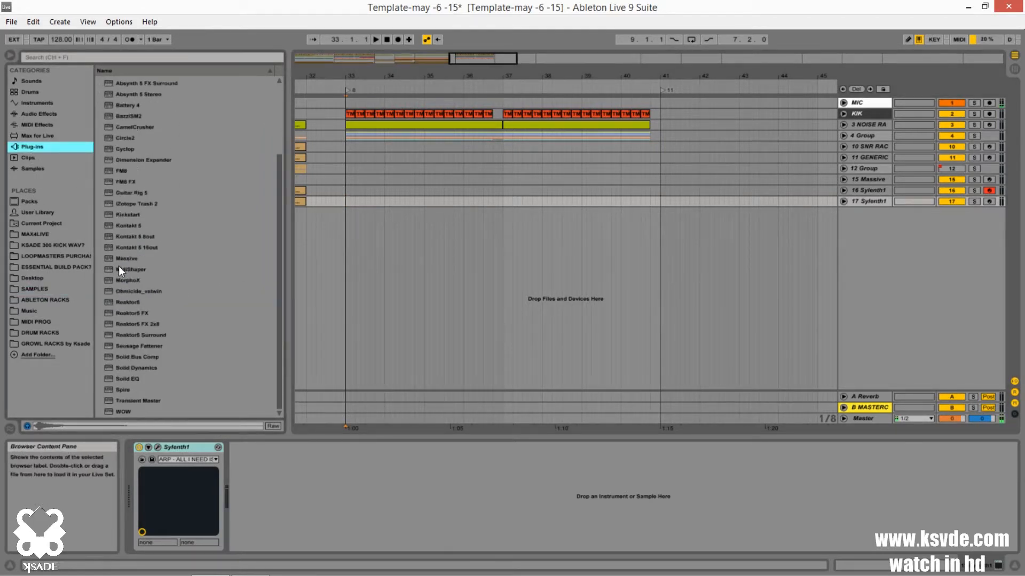
scroll(136, 246, "up", 3)
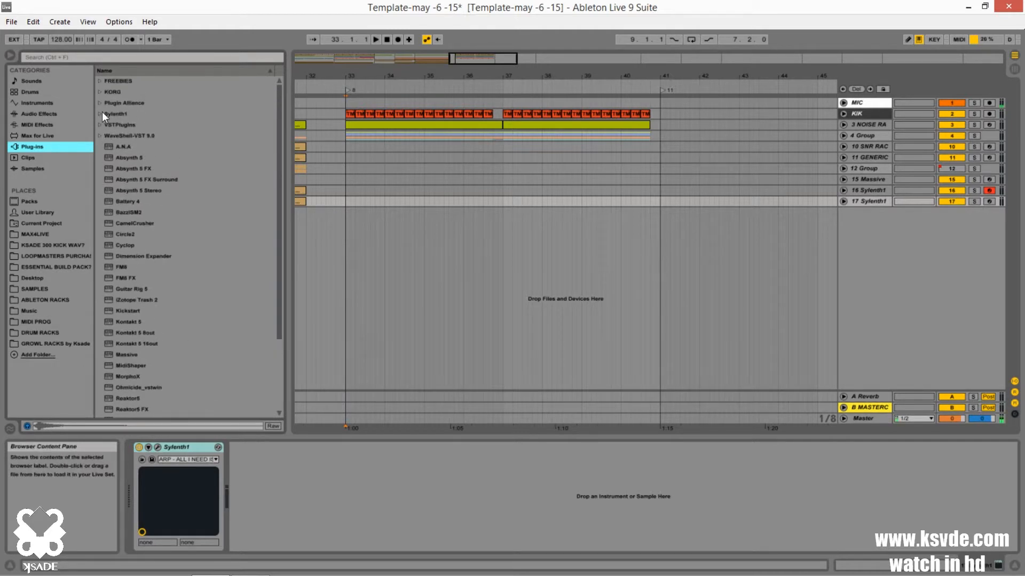
left_click(102, 113)
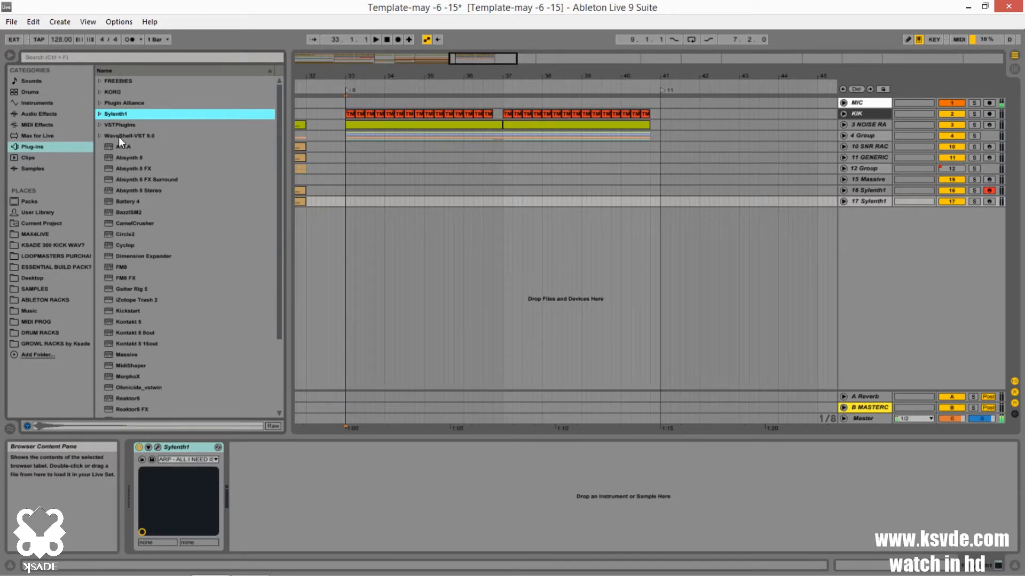
left_click(100, 92)
scroll(120, 130, "down", 2)
scroll(139, 156, "up", 2)
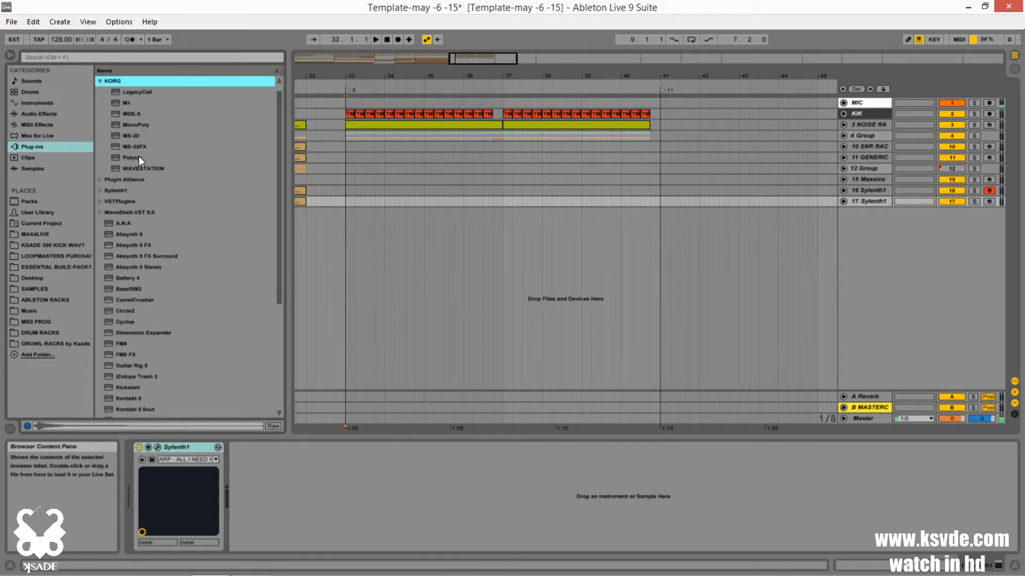
left_click_drag(138, 165, 395, 259)
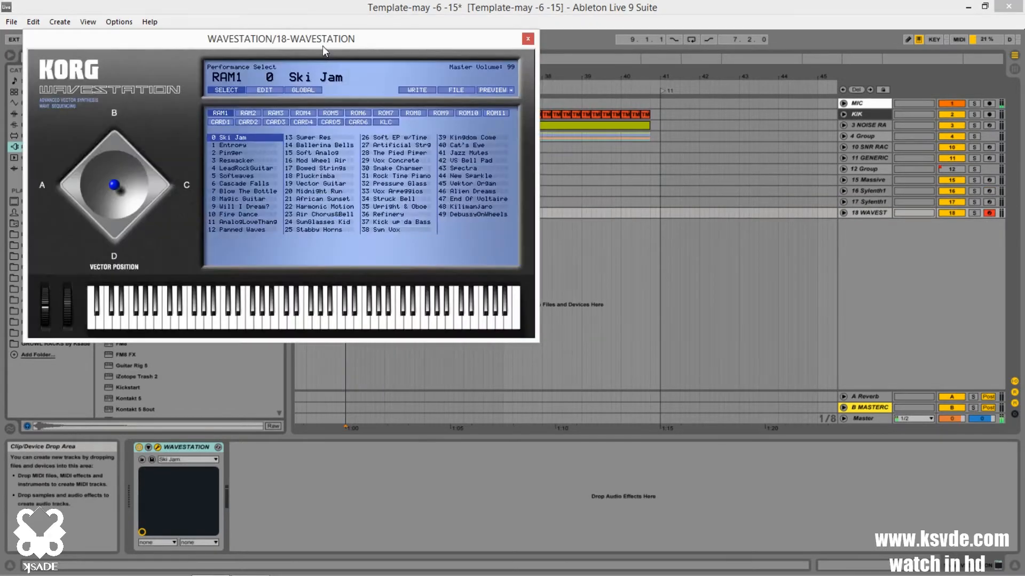
Choose the 16' Grand Piano performance from WAVESTATION's ROM4 bank and close the plug-in window.
left_click_drag(322, 46, 434, 154)
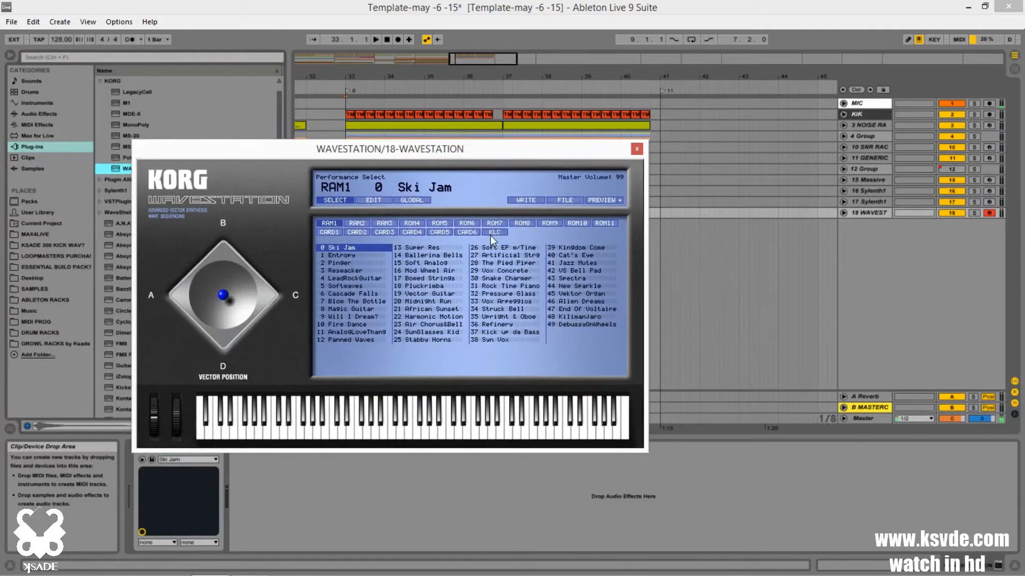
left_click(355, 225)
left_click(388, 224)
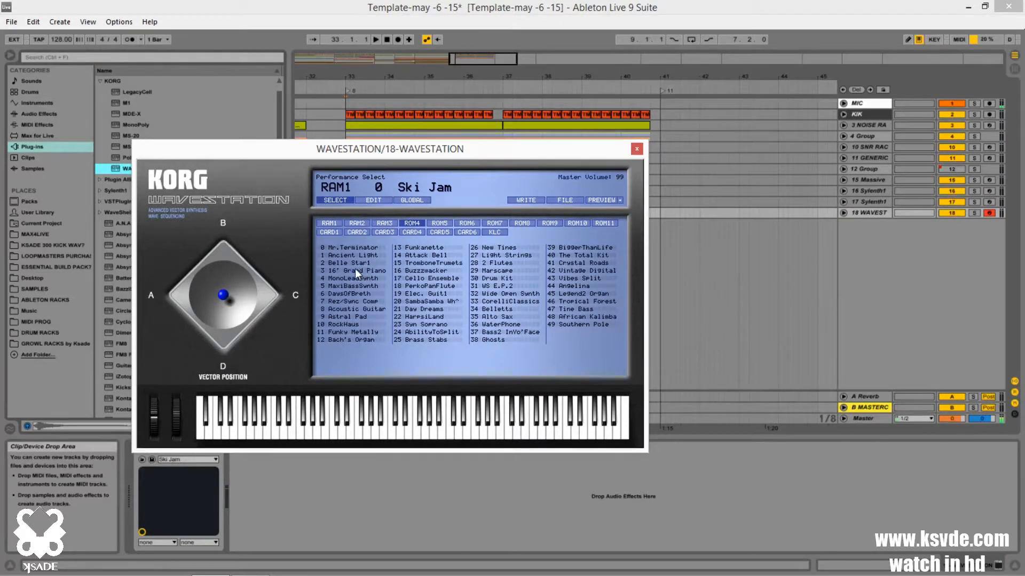
double_click(354, 271)
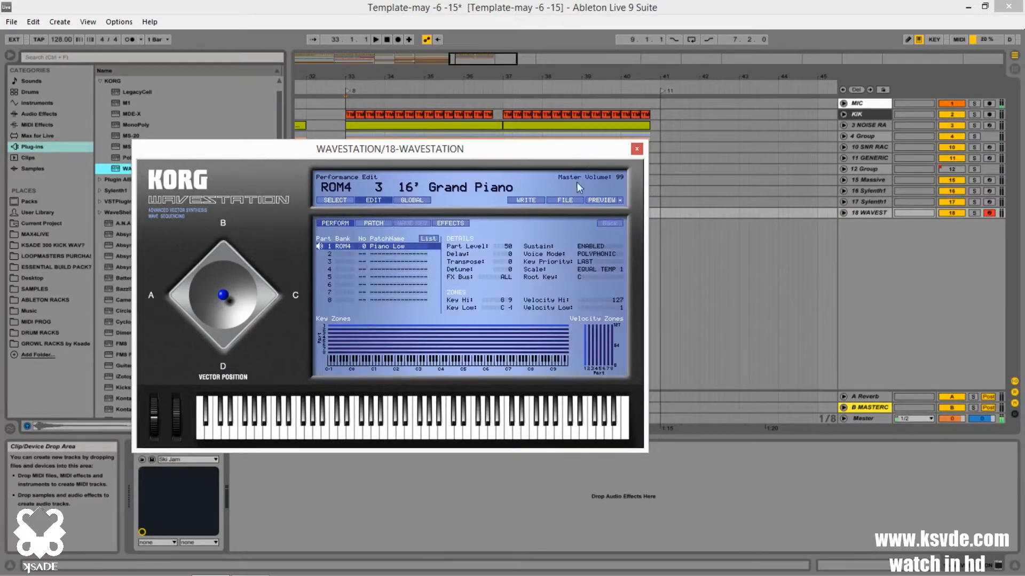
left_click_drag(412, 153, 471, 163)
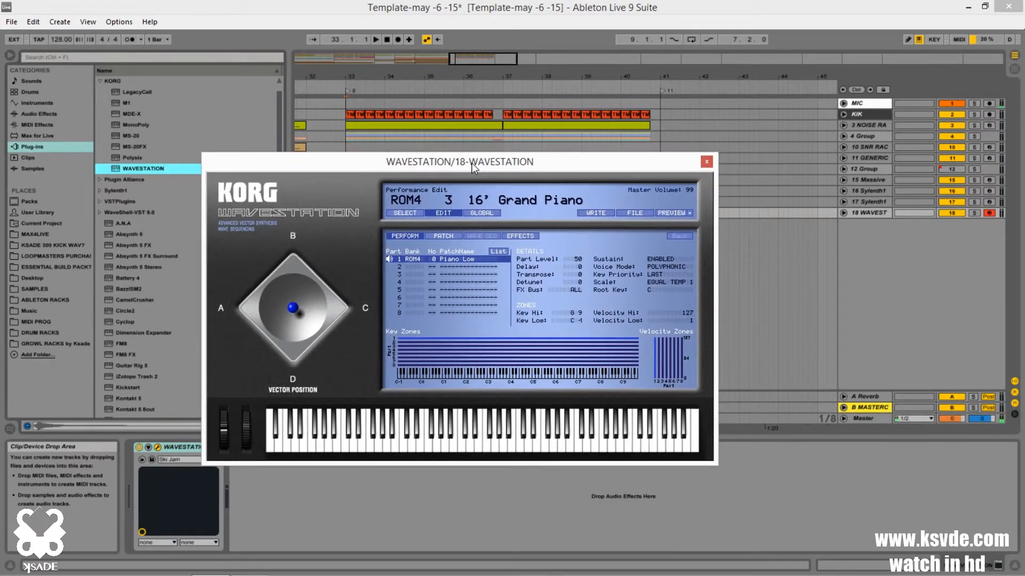
left_click(705, 164)
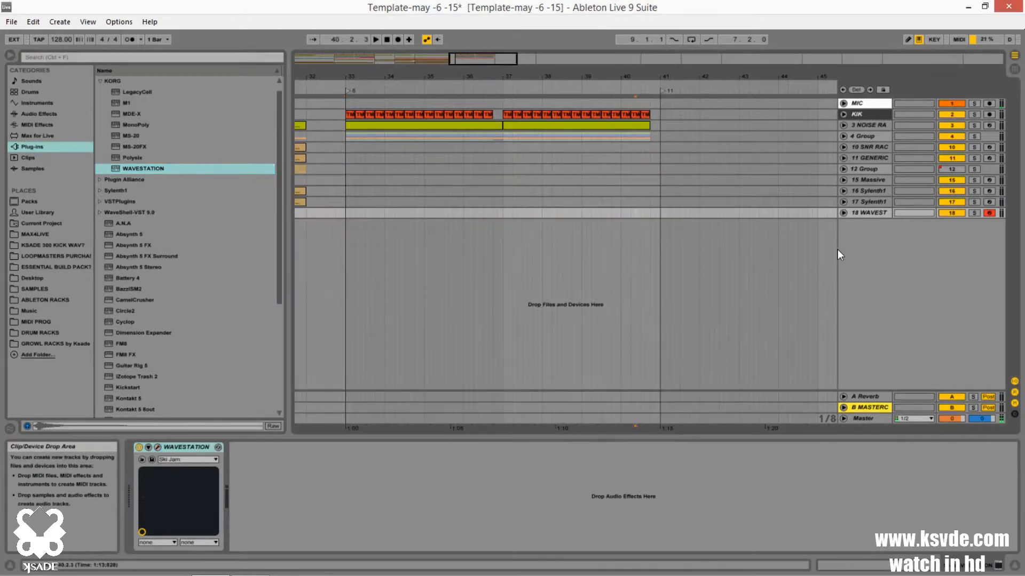
Set the WAVESTATION track's volume to -12 dB.
left_click(843, 213)
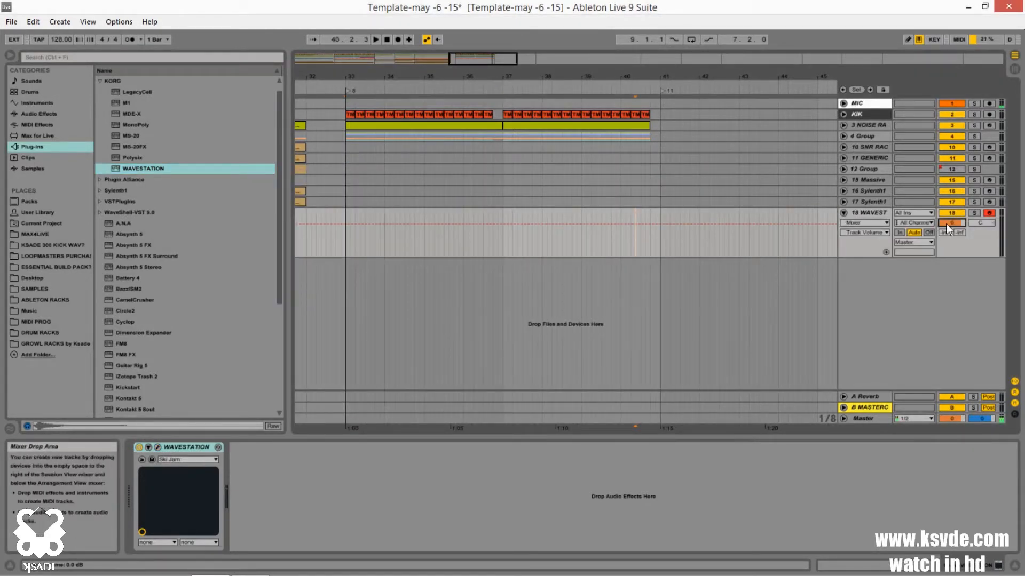
left_click(946, 223)
type("-12")
key("Return")
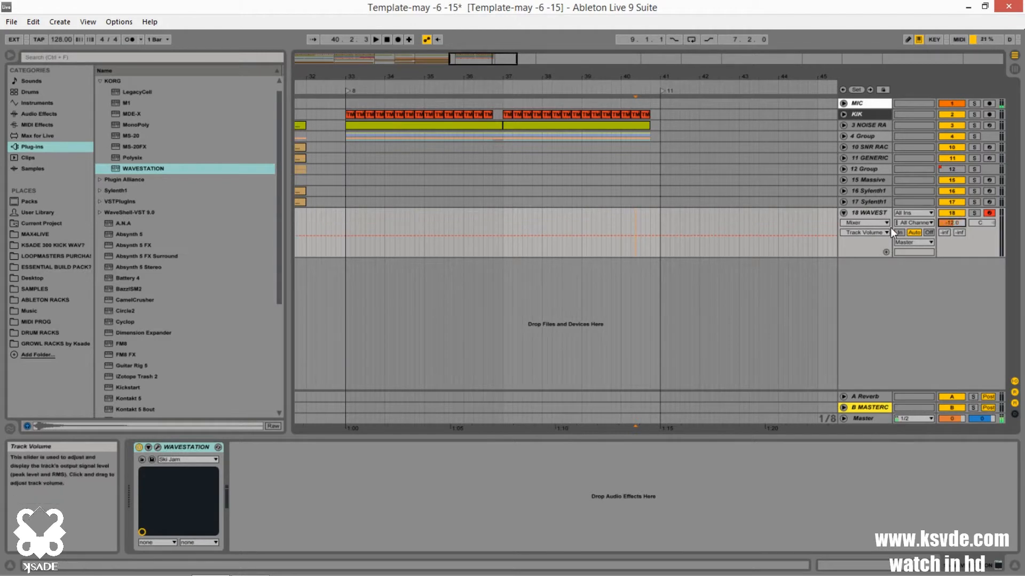
Group the WAVESTATION track and add a new MIDI track inside that group.
left_click(876, 210)
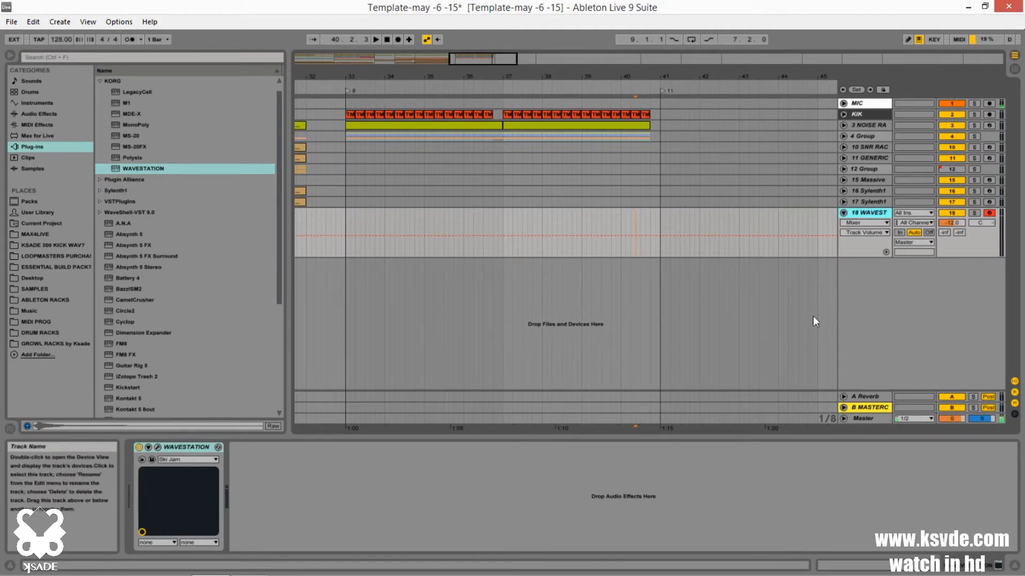
key("ctrl+g")
right_click(882, 329)
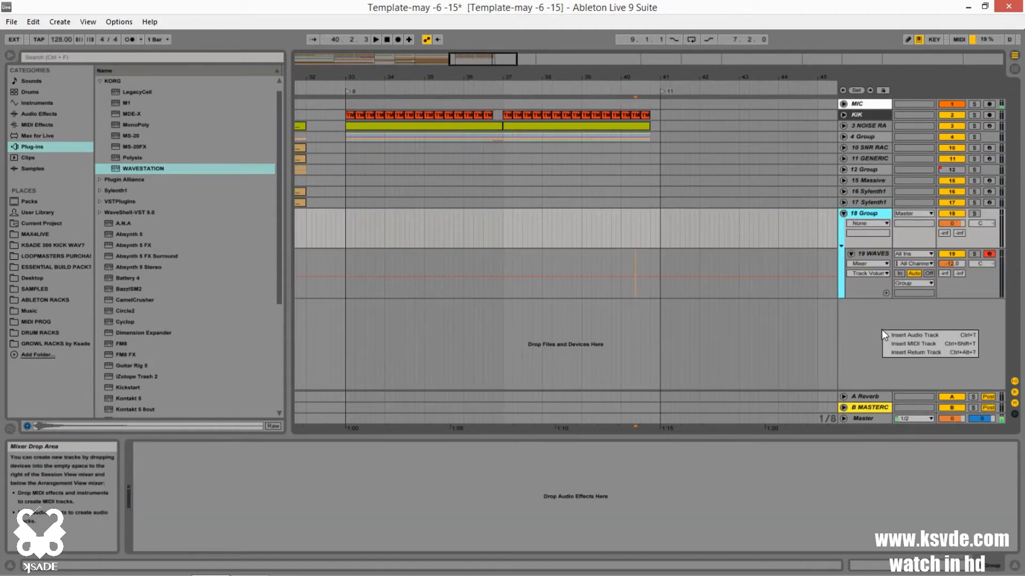
left_click(912, 344)
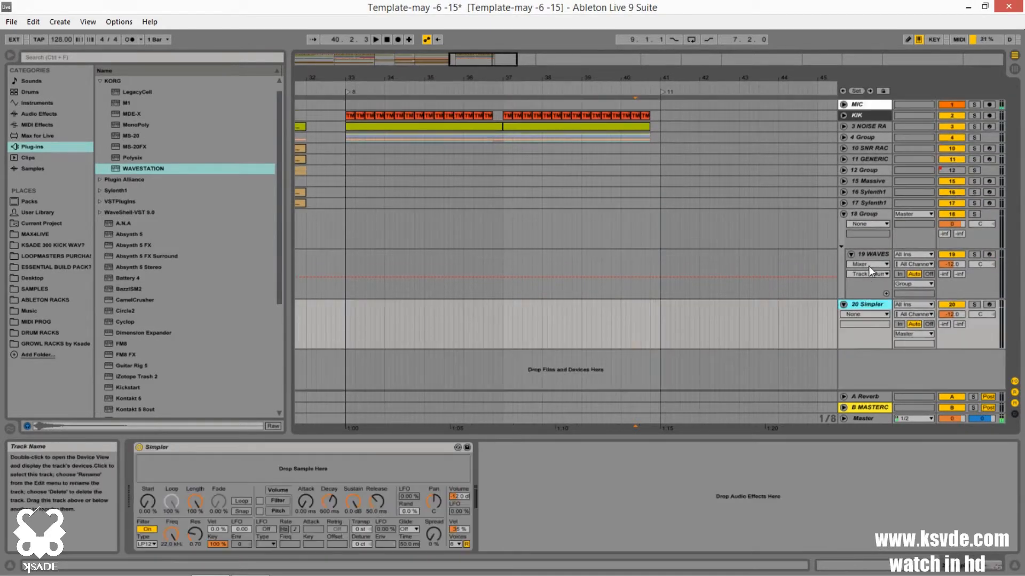
mouse_move(864, 298)
left_mouse_down()
mouse_move(865, 282)
mouse_move(863, 293)
left_mouse_up()
left_click(864, 214)
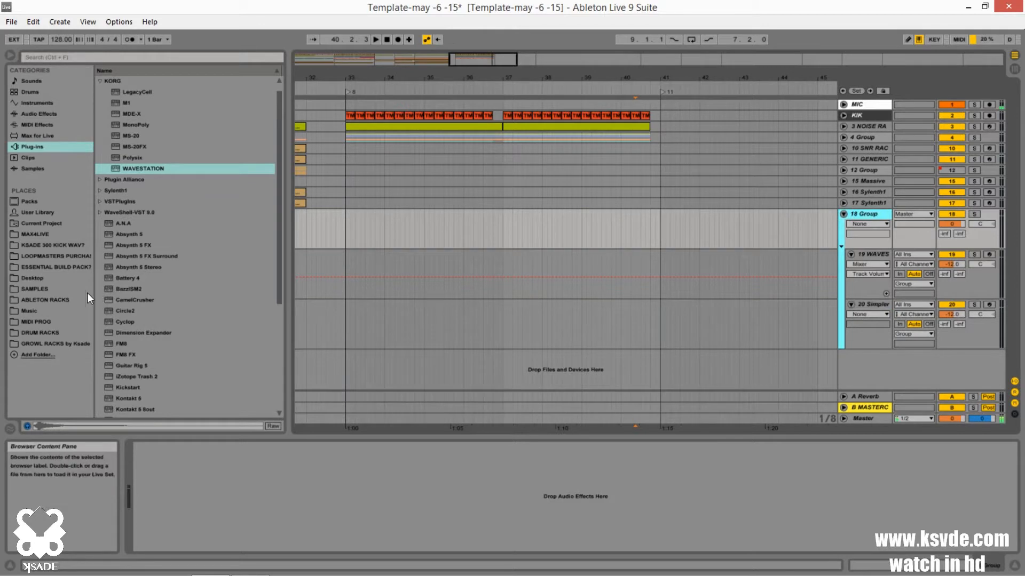
Look through the racks in the ABLETON RACKS folder for a lead processing rack.
left_click(57, 300)
scroll(160, 292, "down", 4)
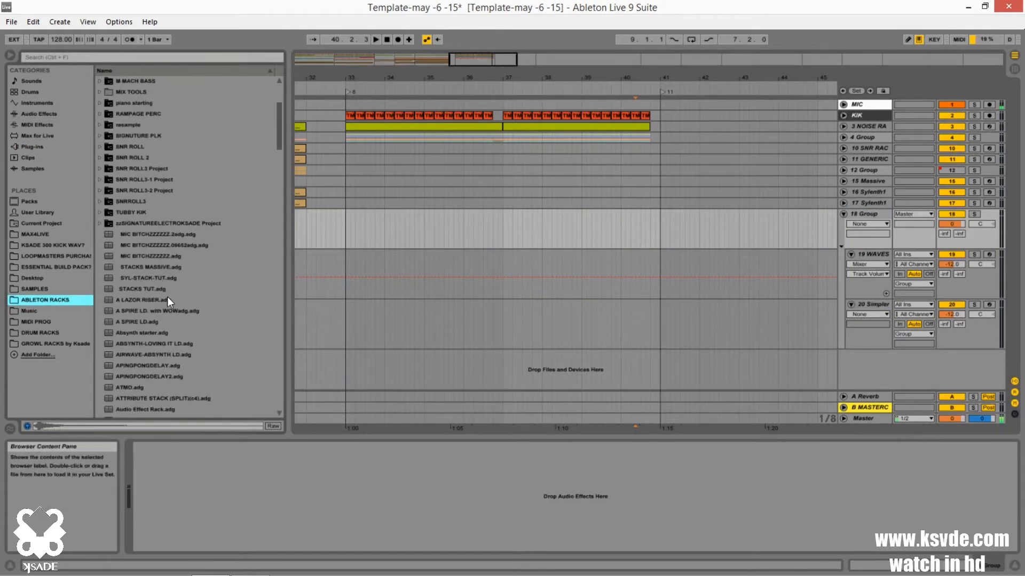
scroll(169, 293, "down", 2)
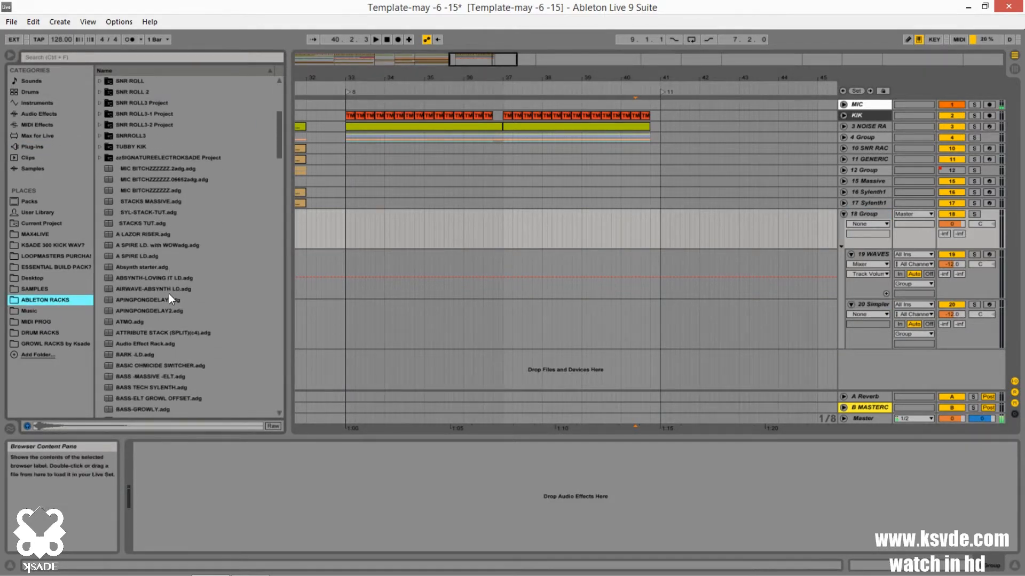
scroll(170, 292, "down", 8)
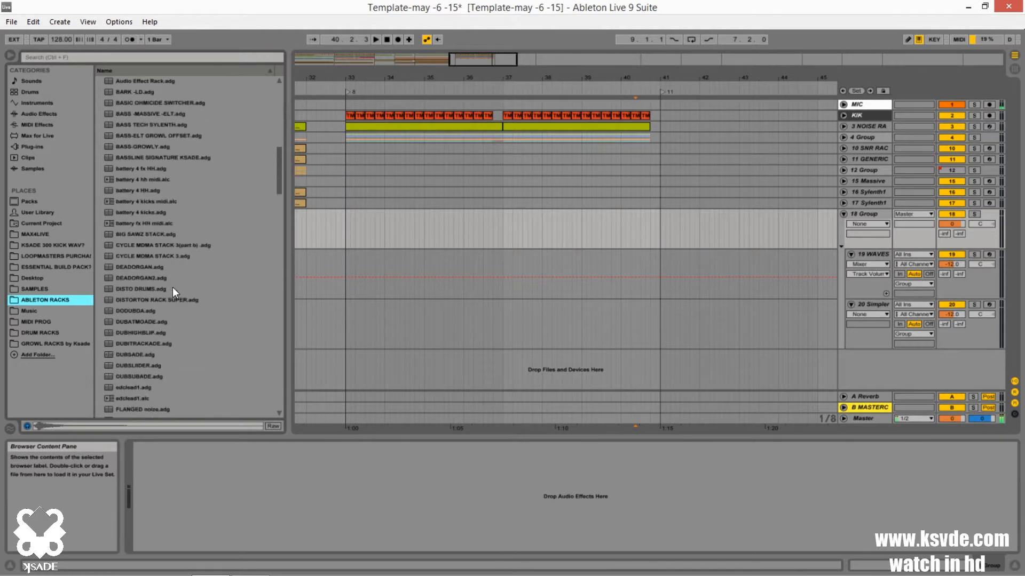
scroll(172, 287, "down", 8)
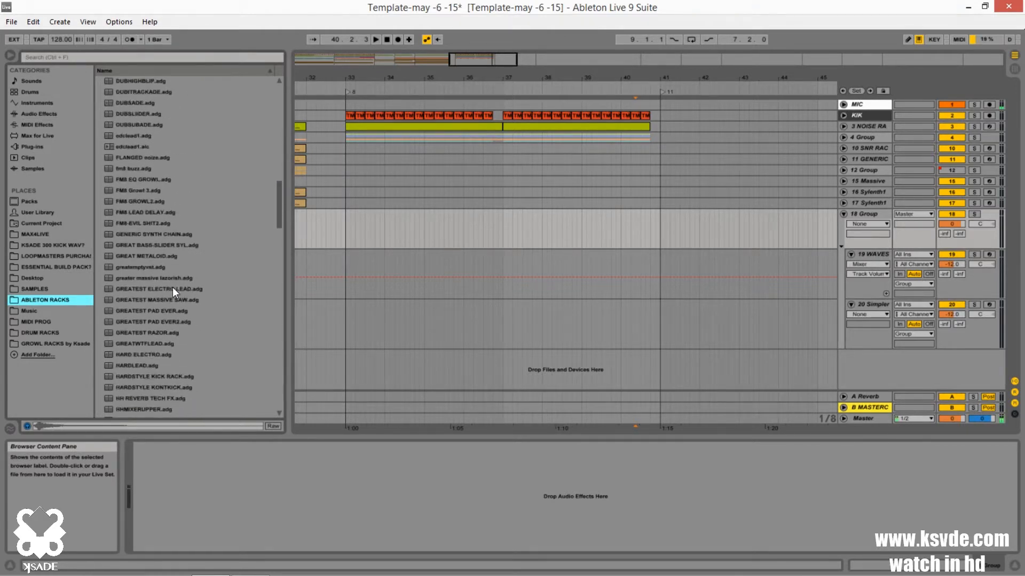
scroll(172, 287, "down", 8)
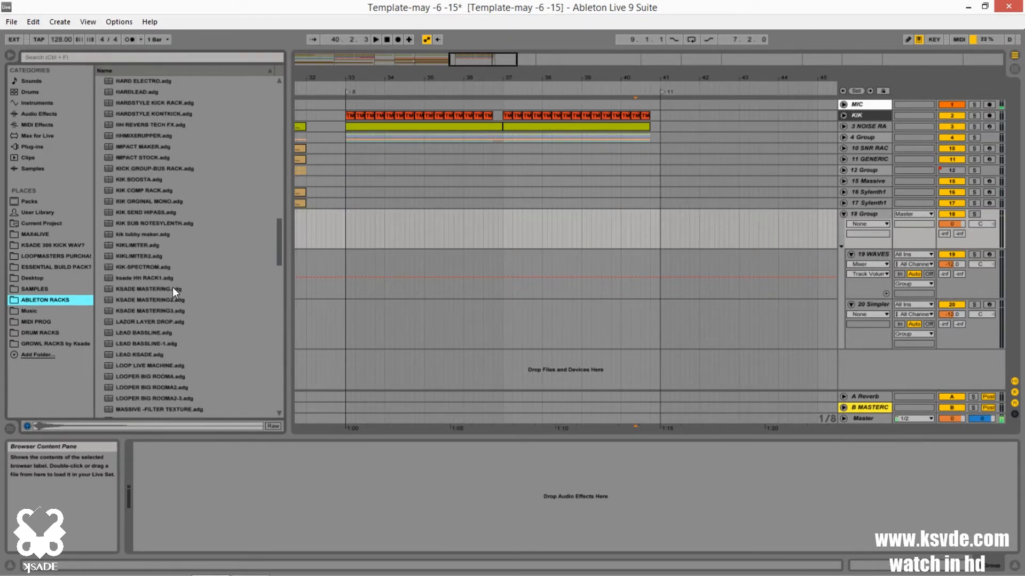
scroll(173, 262, "down", 2)
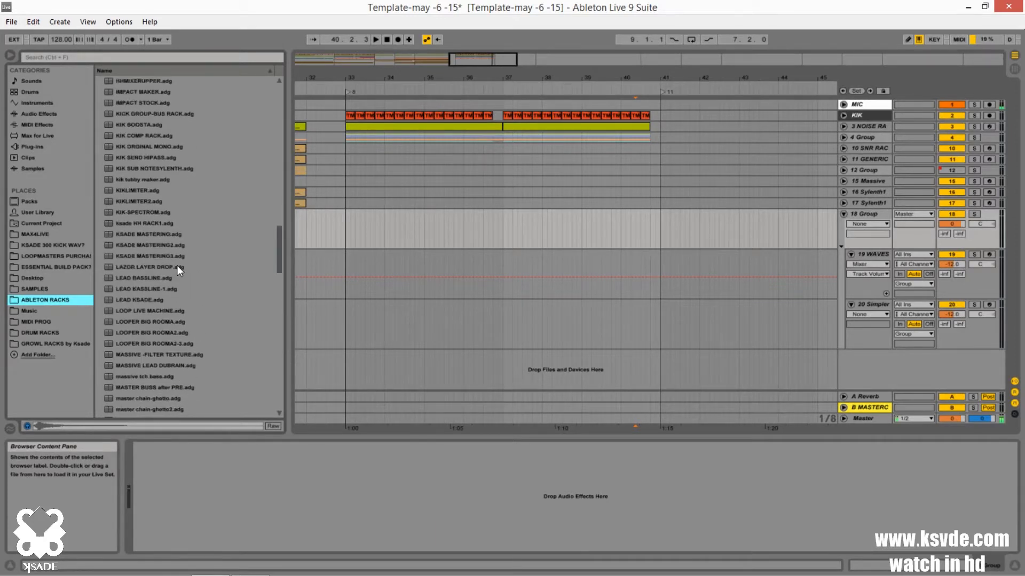
scroll(177, 265, "up", 20)
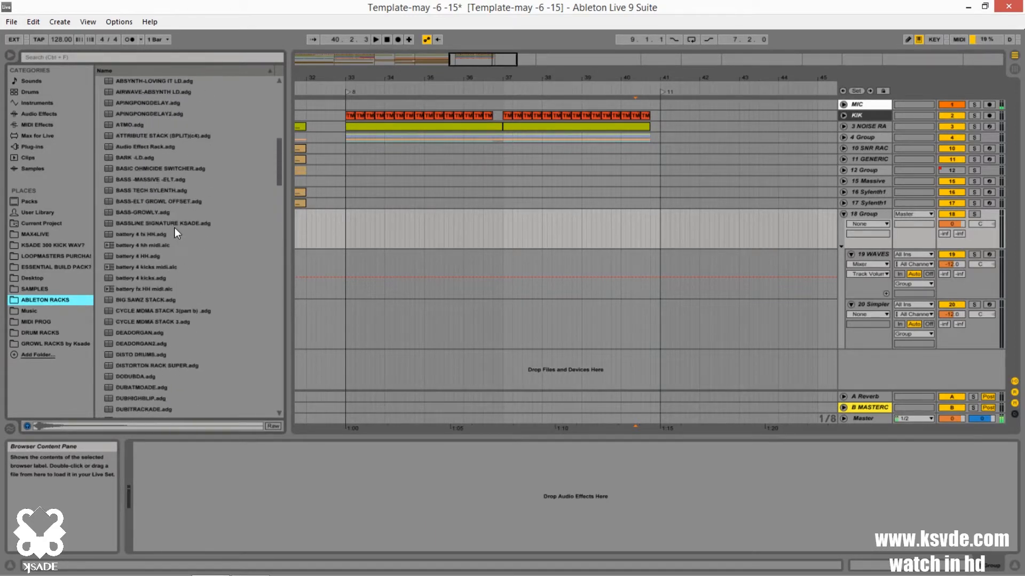
scroll(174, 228, "up", 10)
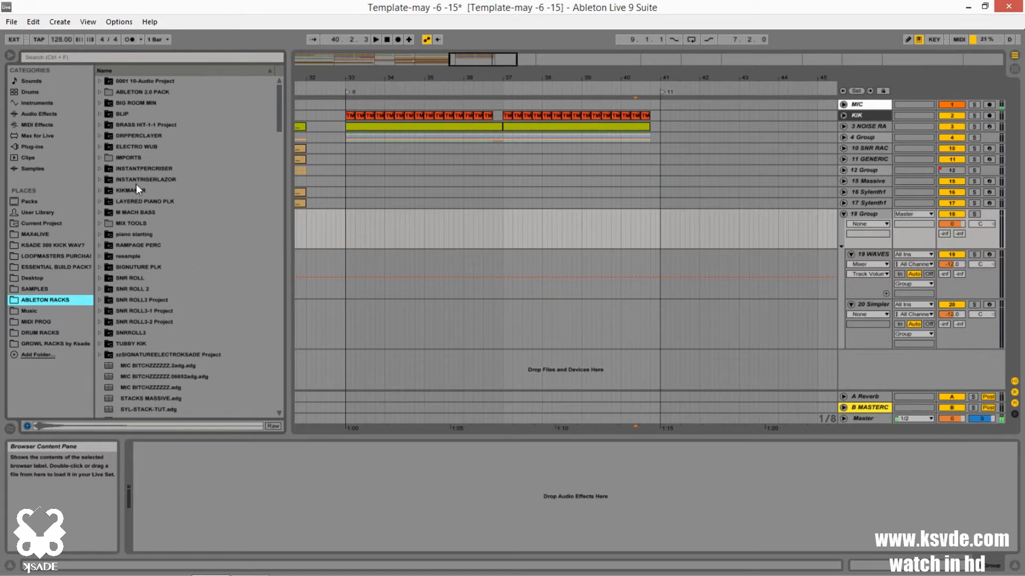
Load LEAD PROCESS GROUP SweetNothingRemix.adg from the ABLETON 2.0 PACK folder onto the new group track.
left_click(100, 92)
scroll(149, 191, "down", 4)
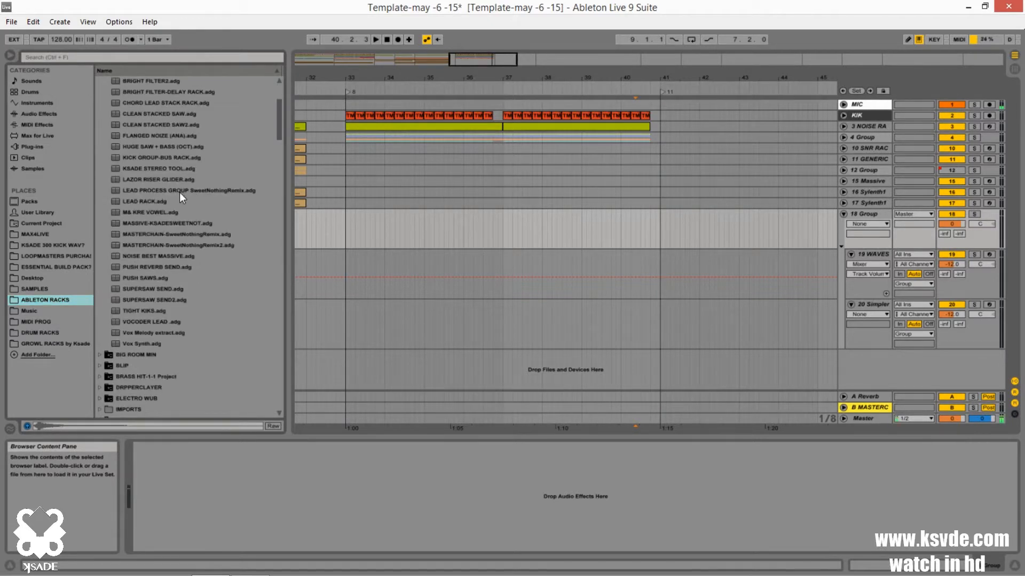
scroll(207, 219, "up", 3)
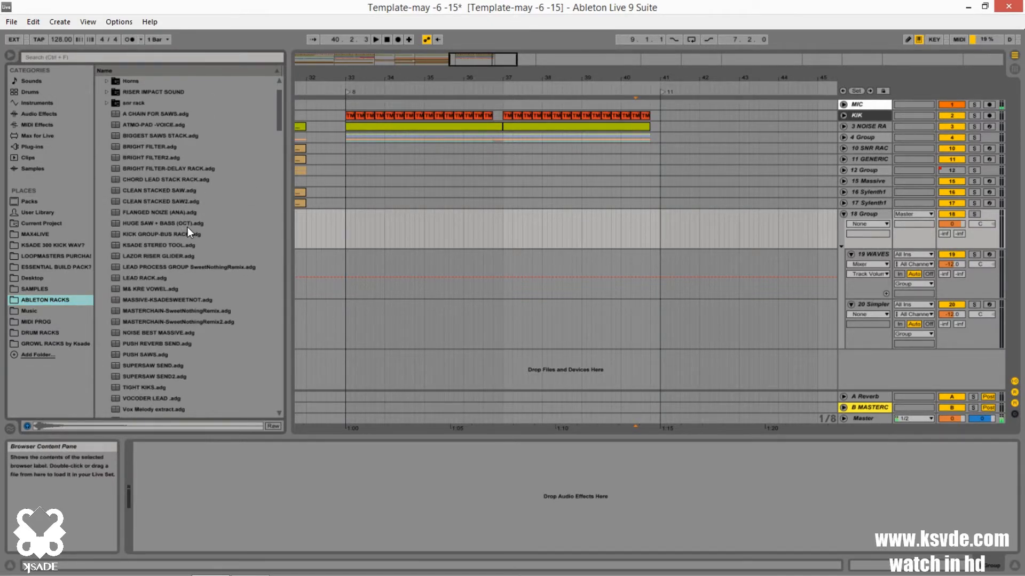
scroll(189, 232, "up", 2)
scroll(184, 267, "down", 2)
left_click_drag(153, 265, 845, 265)
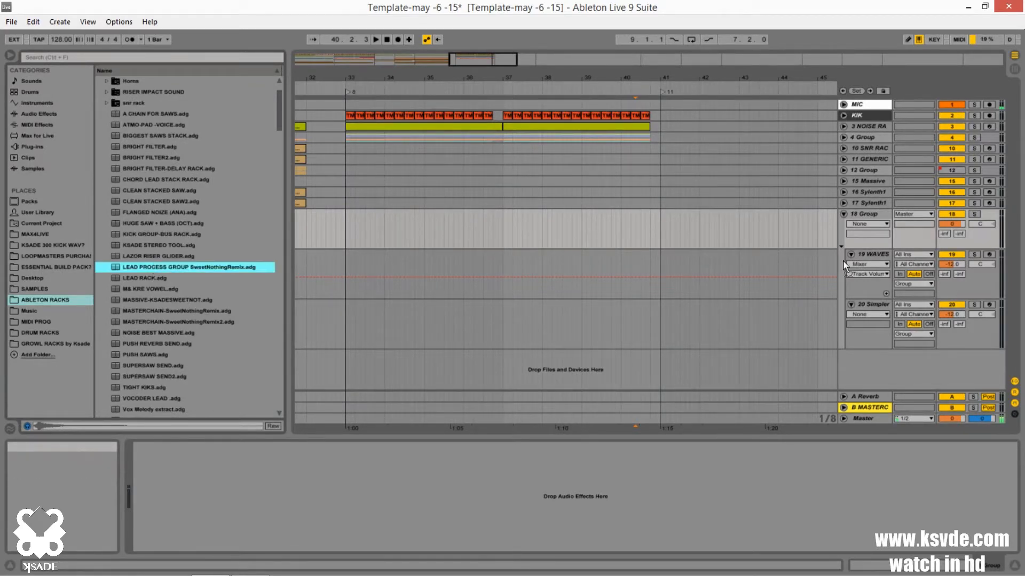
left_click_drag(866, 212, 865, 213)
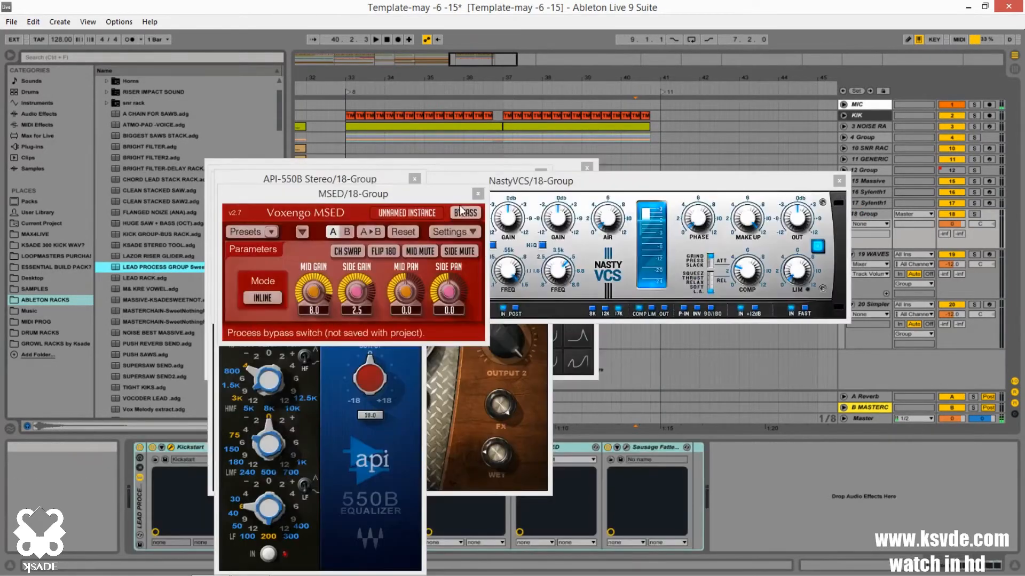
Close the MSED and API-550B Stereo plug-in windows.
left_click(477, 194)
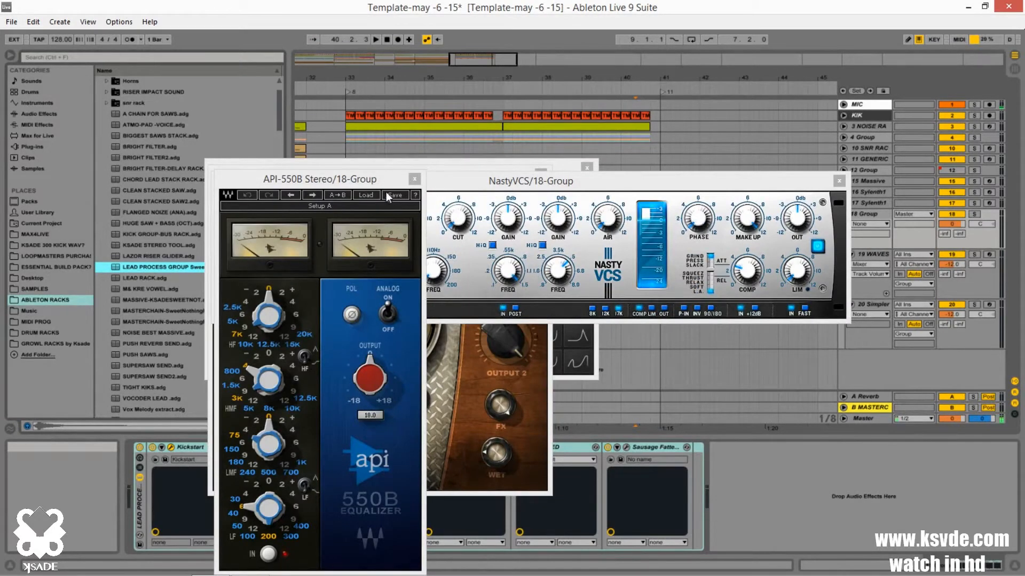
left_click_drag(368, 182, 519, 125)
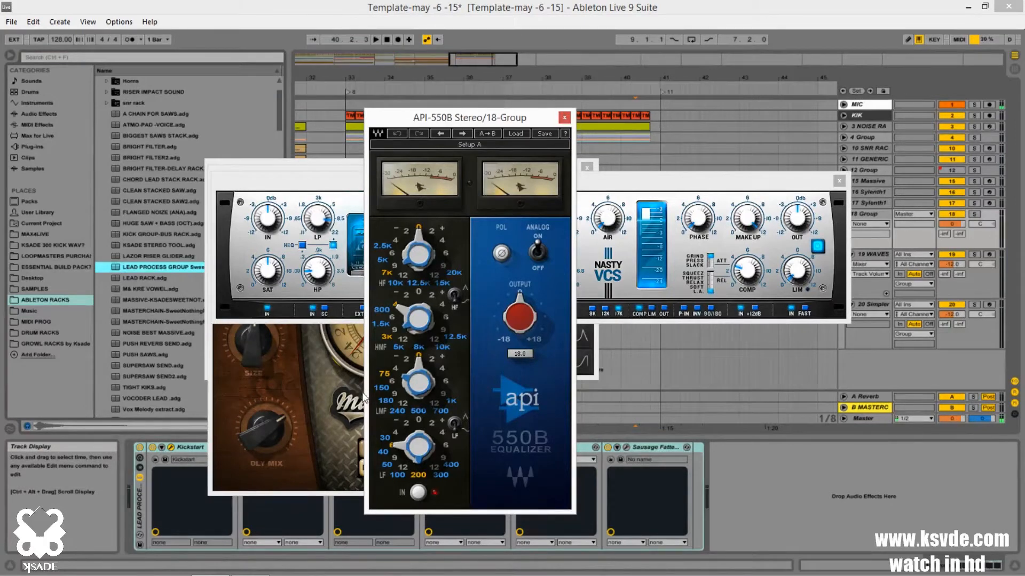
left_click(563, 118)
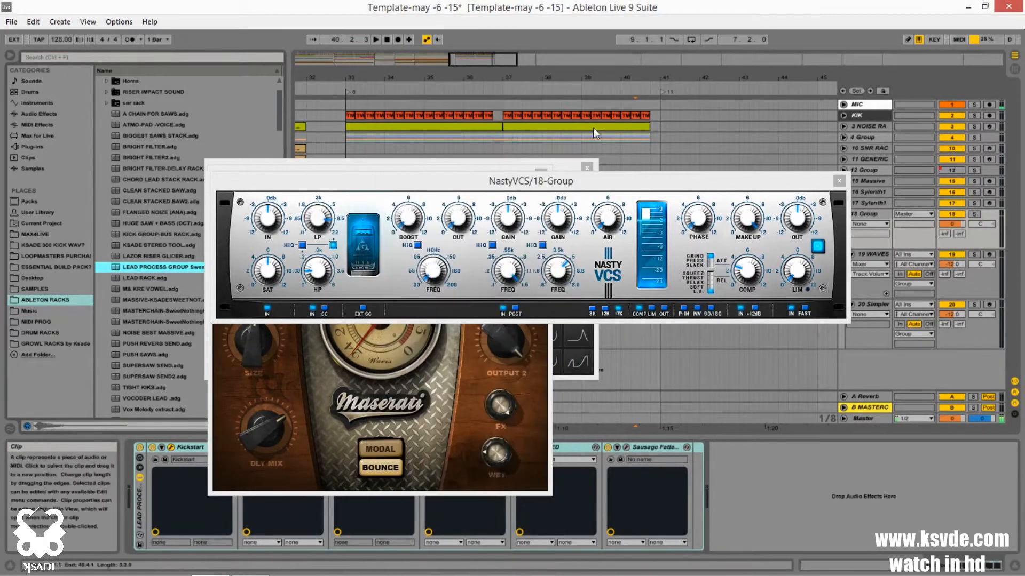
Close the NastyVCS, Maserati HMX Stereo and Kickstart plug-in windows.
left_click(839, 182)
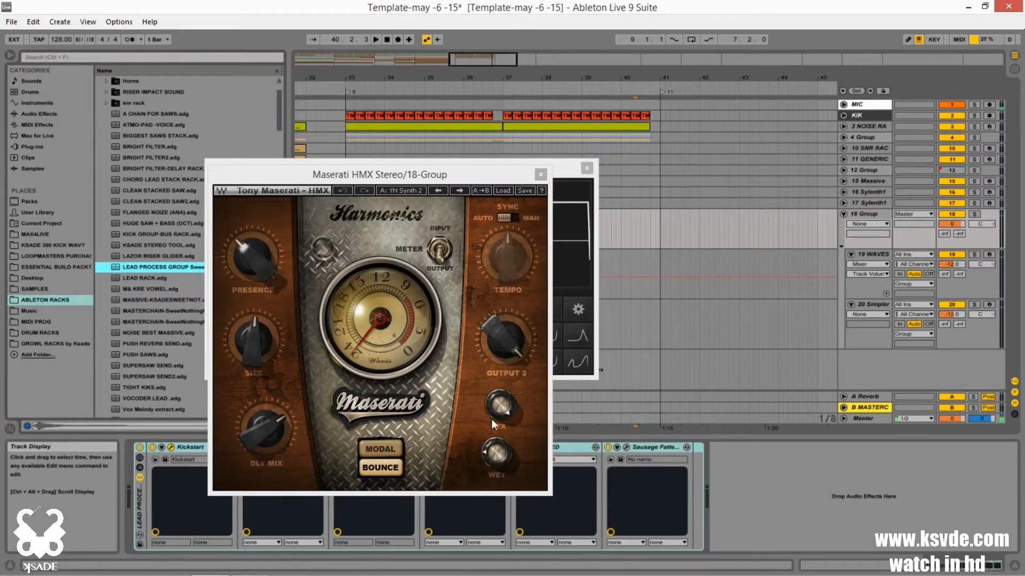
left_click_drag(474, 176, 506, 114)
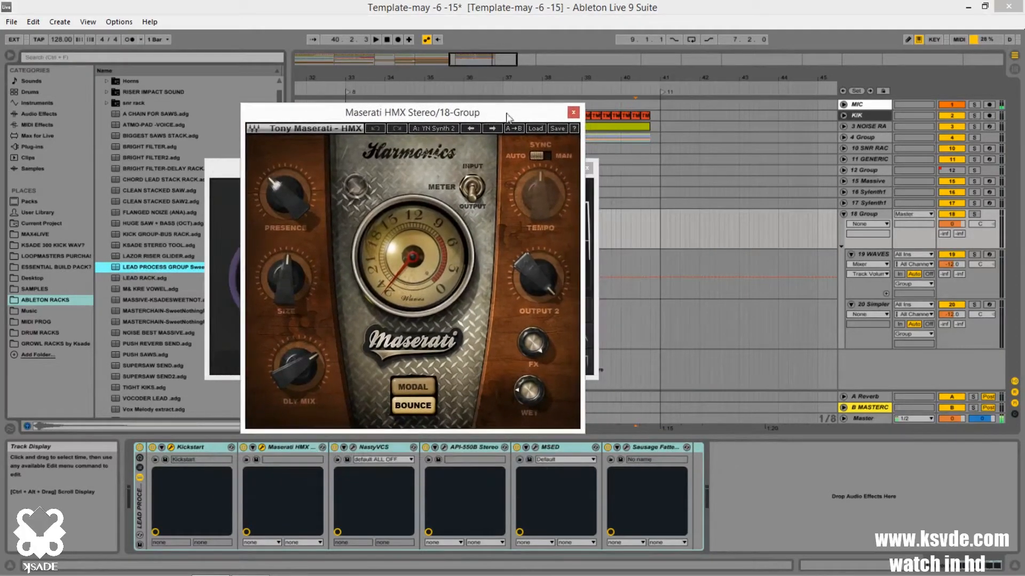
left_click(575, 115)
left_click_drag(518, 180, 605, 167)
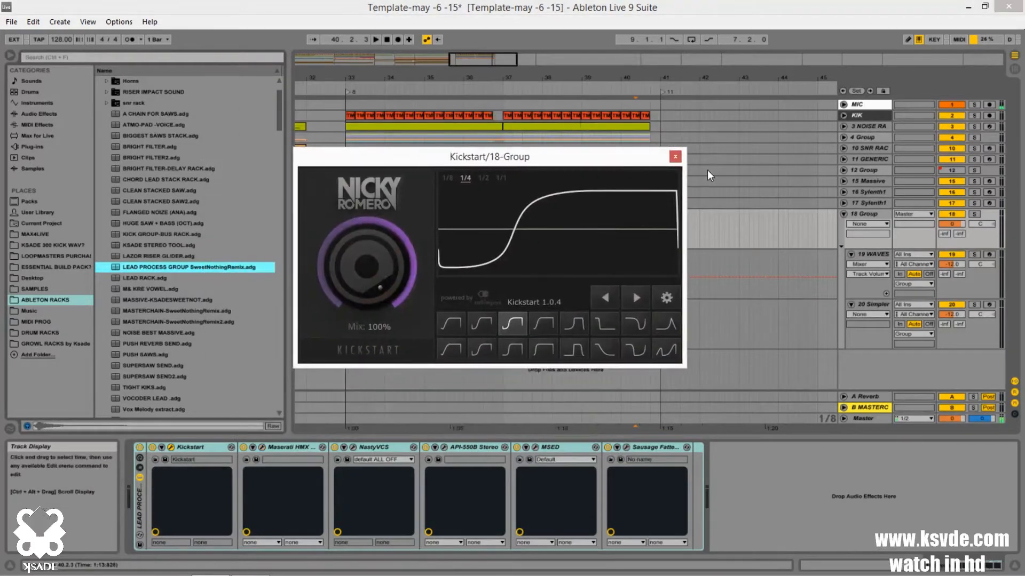
left_click(675, 157)
left_click(766, 491)
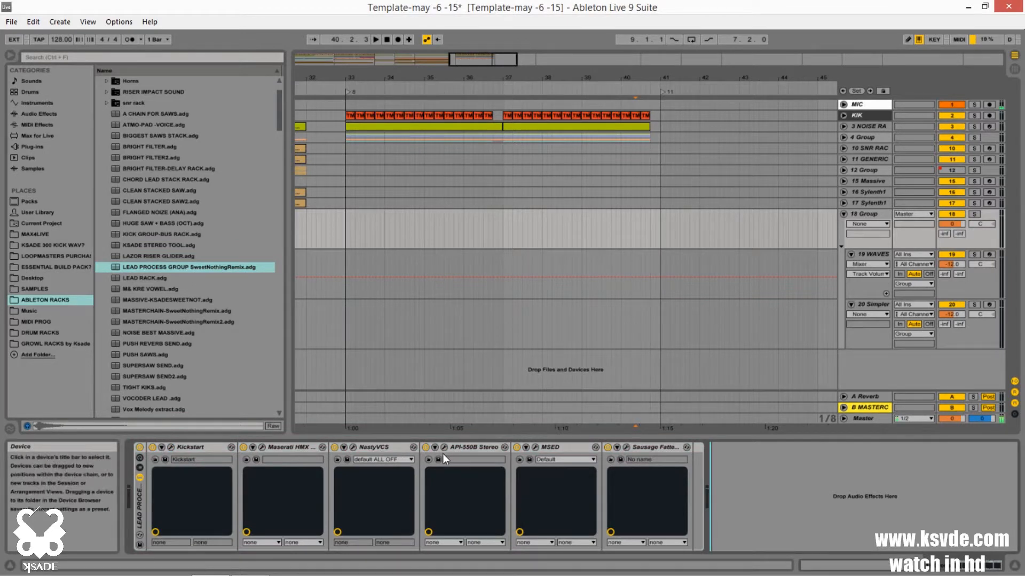
Deactivate the API-550B Stereo device in the lead process rack and inspect the NastyVCS settings.
left_click(426, 448)
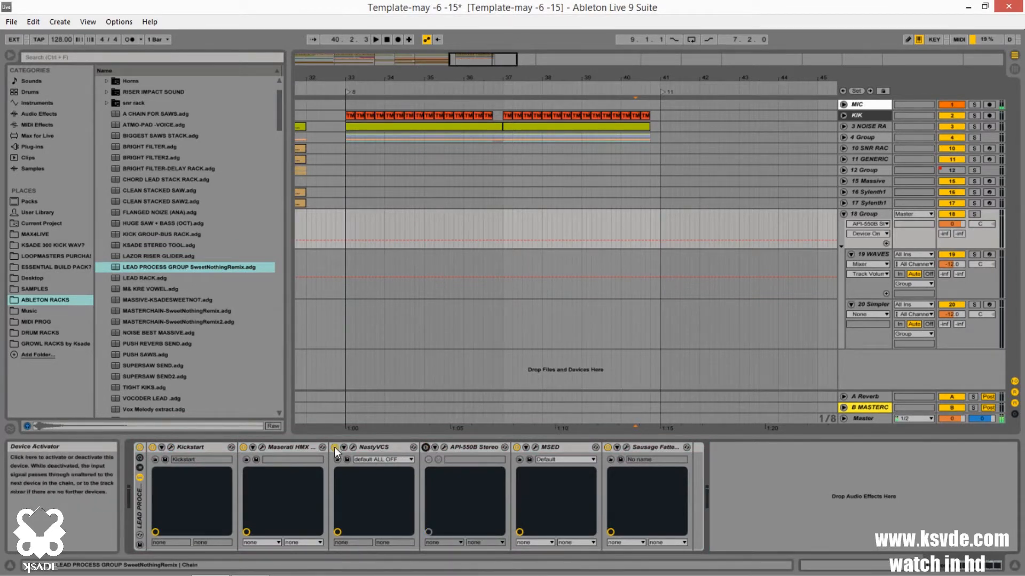
left_click(355, 447)
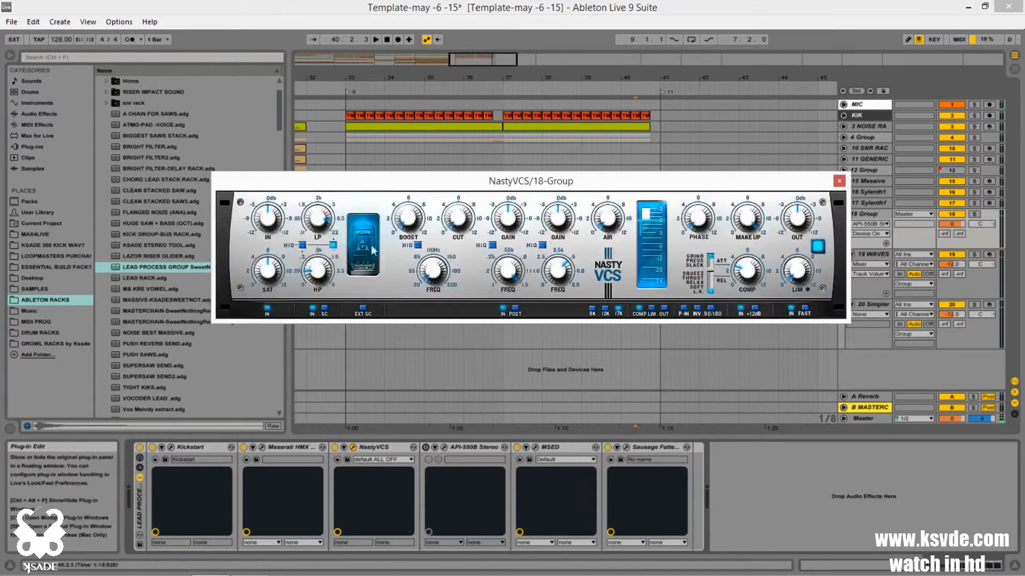
left_click_drag(384, 190, 401, 221)
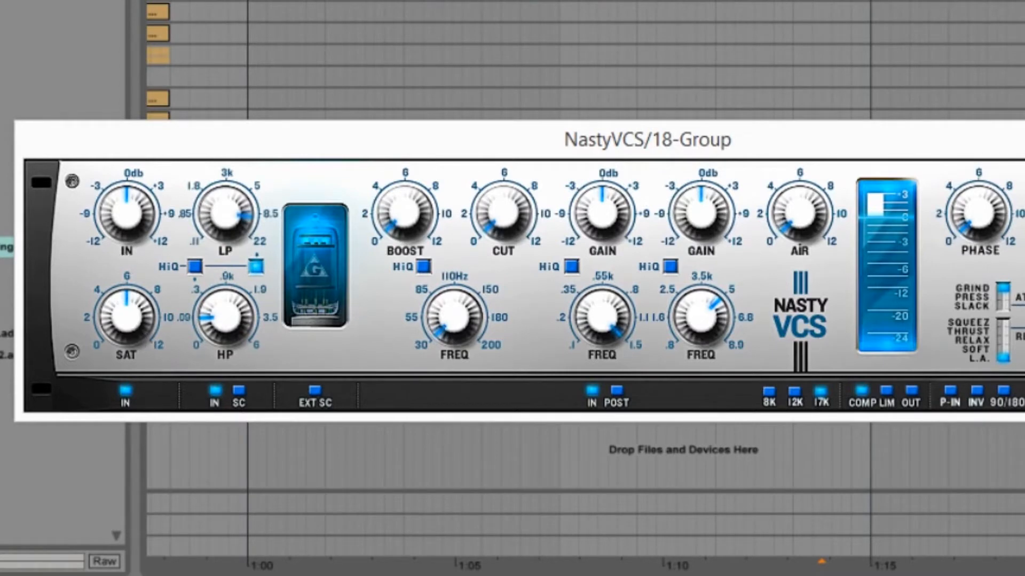
left_click(854, 208)
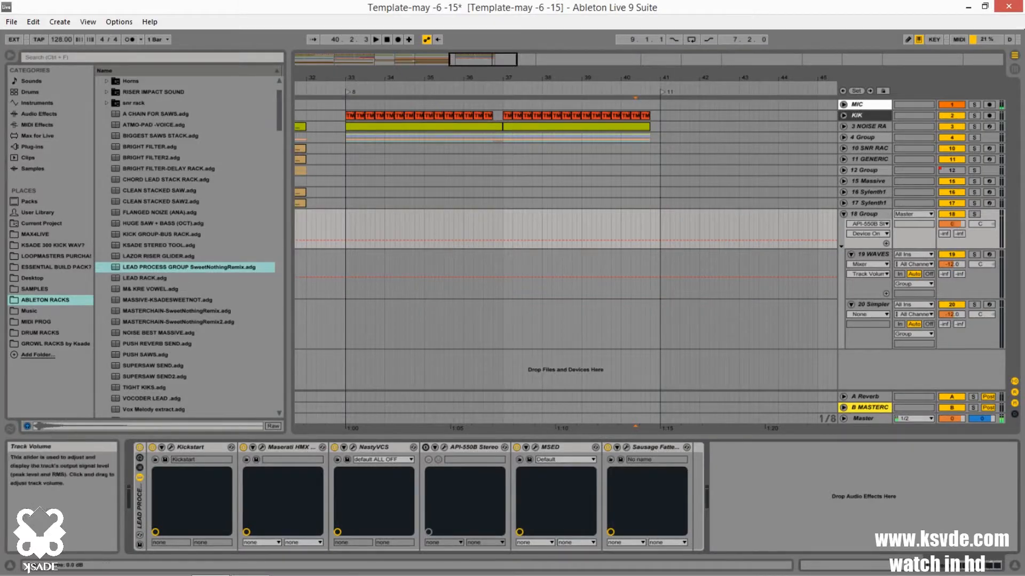
Set the volume of the 18 Group track to -9 dB.
left_click(952, 224)
type("-9")
key("Return")
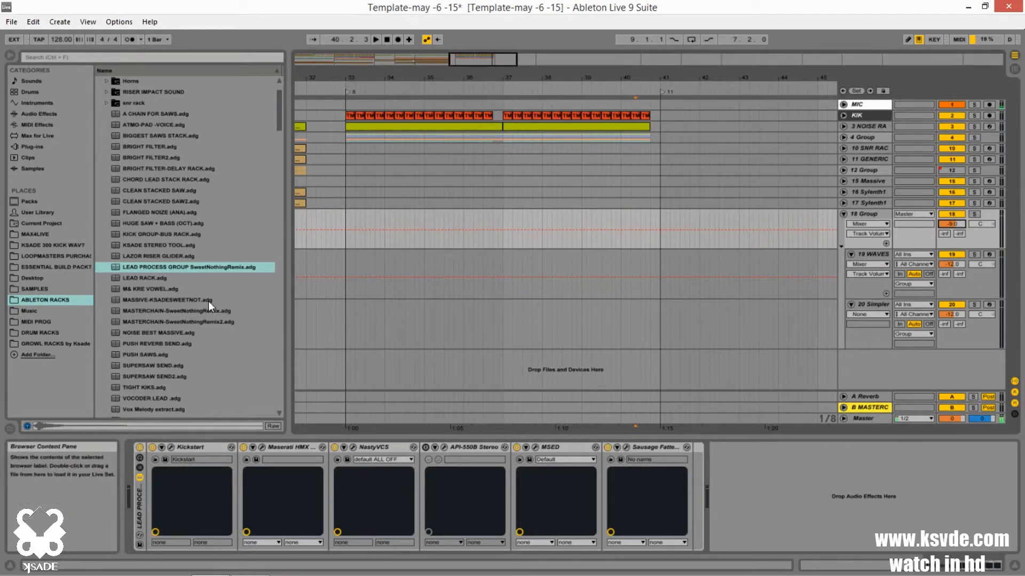
Swap the Simpler on track 20 for the Sylenth1 plug-in.
scroll(208, 301, "down", 2)
left_click(867, 303)
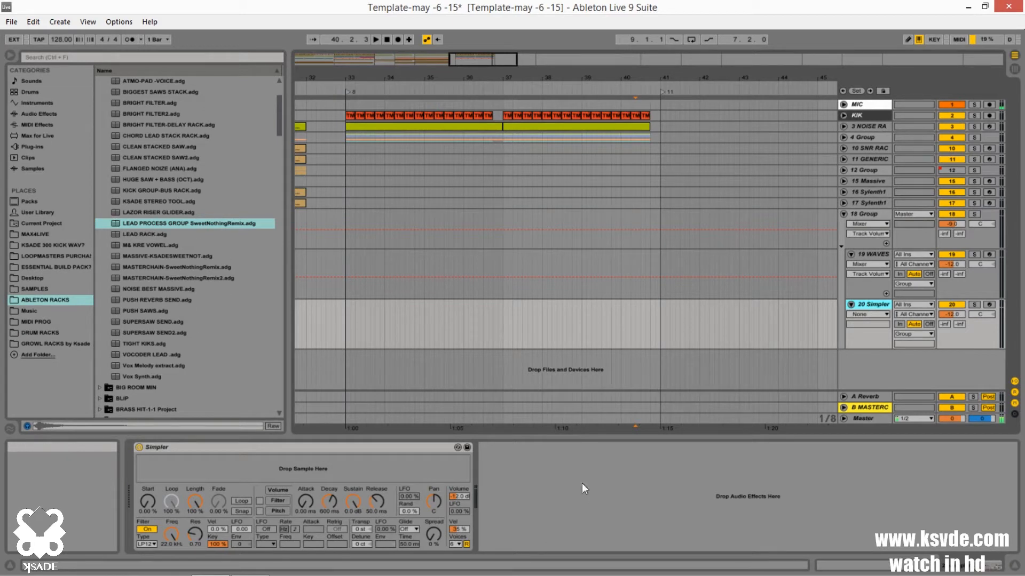
left_click(457, 448)
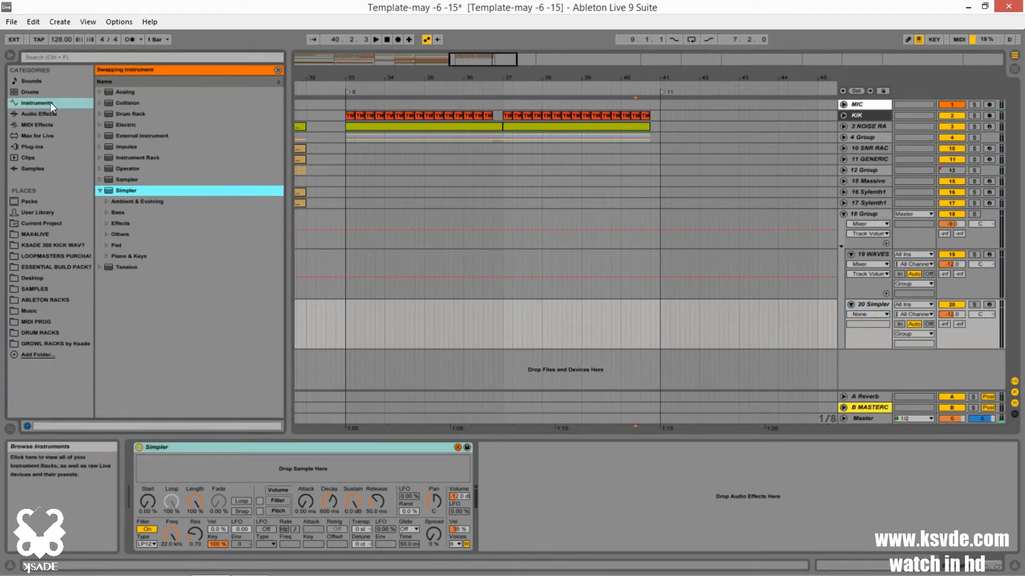
left_click(34, 145)
left_click(100, 104)
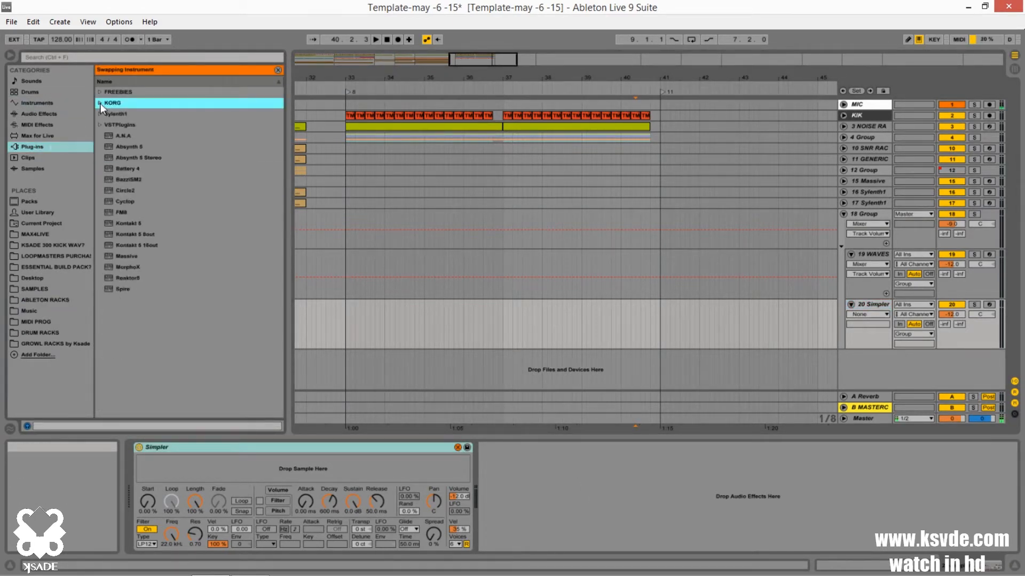
left_click(98, 113)
left_click(122, 126)
double_click(124, 125)
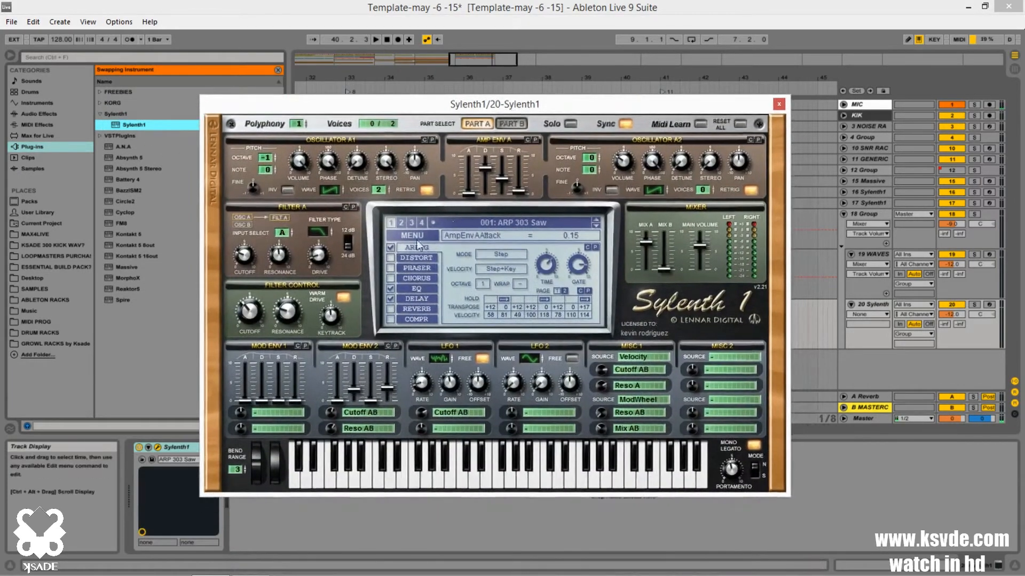
Load a Sylenth1 sound bank from the 2013 sylenth folder inside the desktop's Presets folder.
left_click(411, 236)
left_click(436, 277)
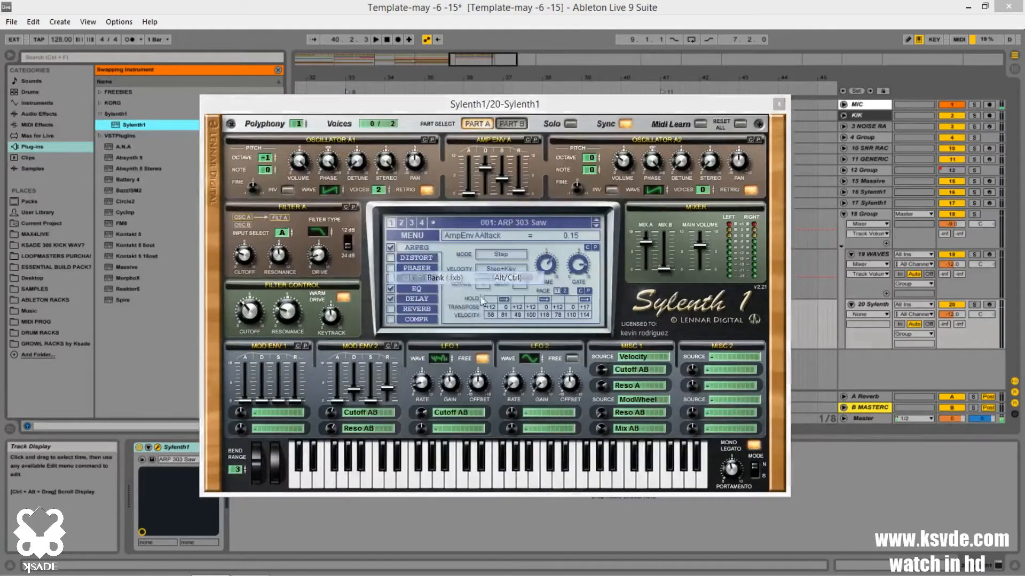
left_click(348, 262)
scroll(561, 306, "down", 5)
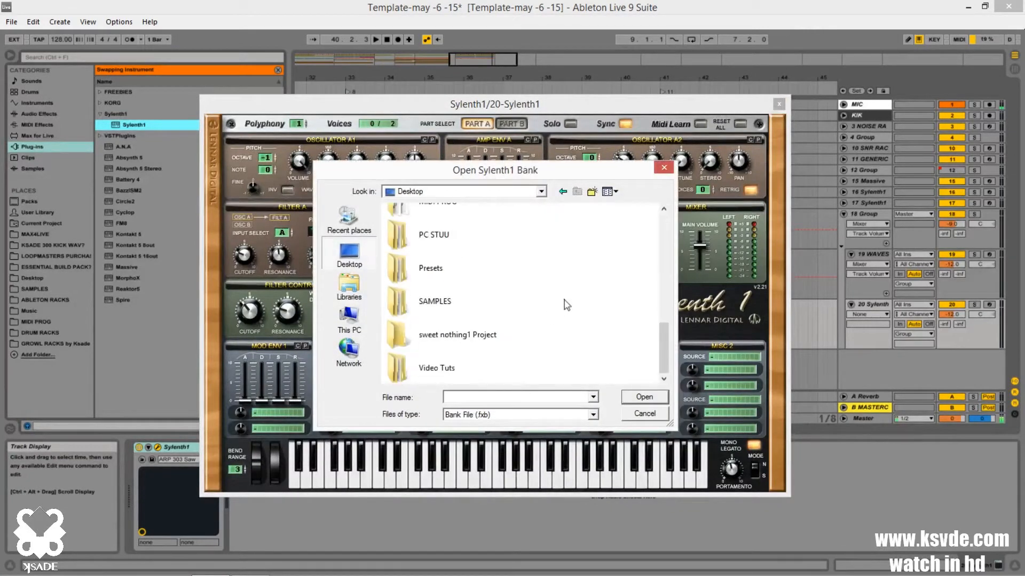
scroll(468, 289, "up", 5)
scroll(465, 321, "down", 4)
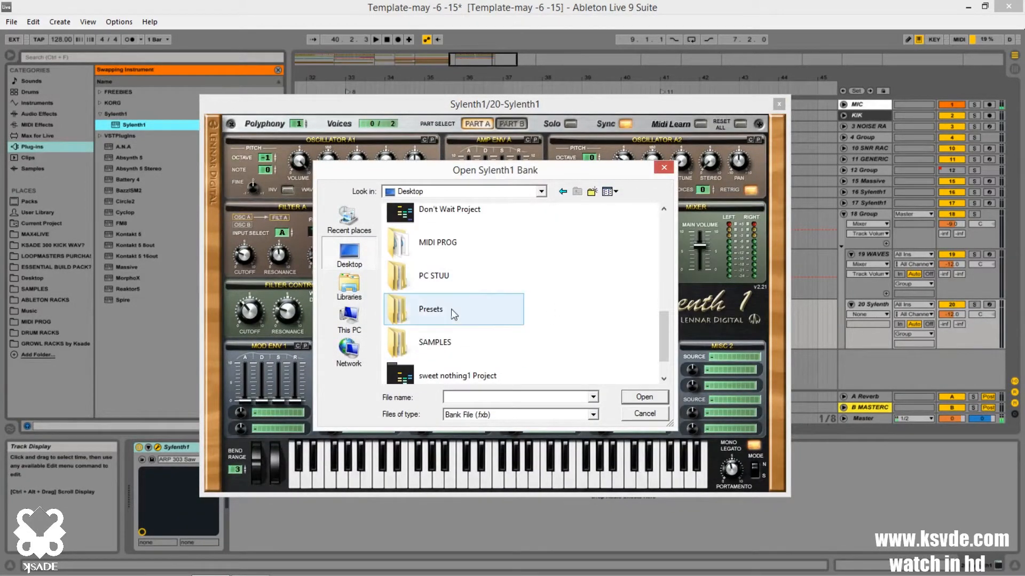
double_click(453, 309)
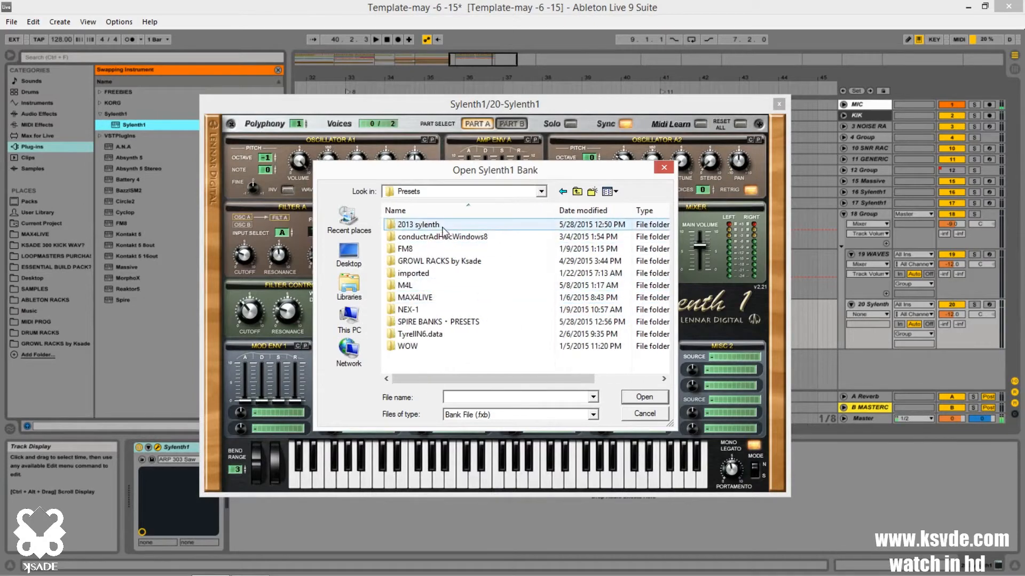
double_click(419, 224)
scroll(470, 296, "down", 3)
double_click(456, 337)
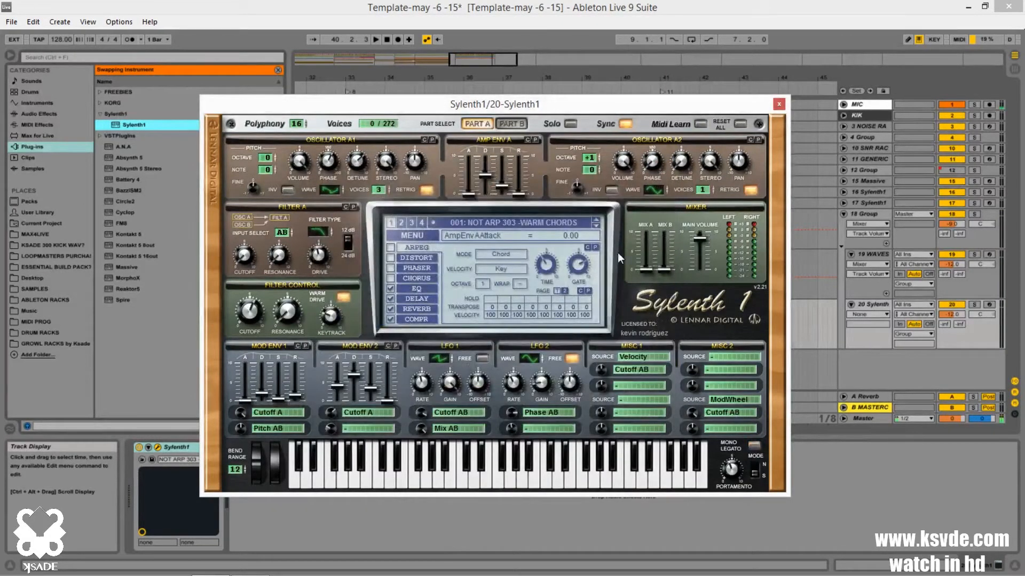
mouse_move(725, 107)
left_mouse_down()
mouse_move(709, 107)
mouse_move(744, 105)
left_mouse_up()
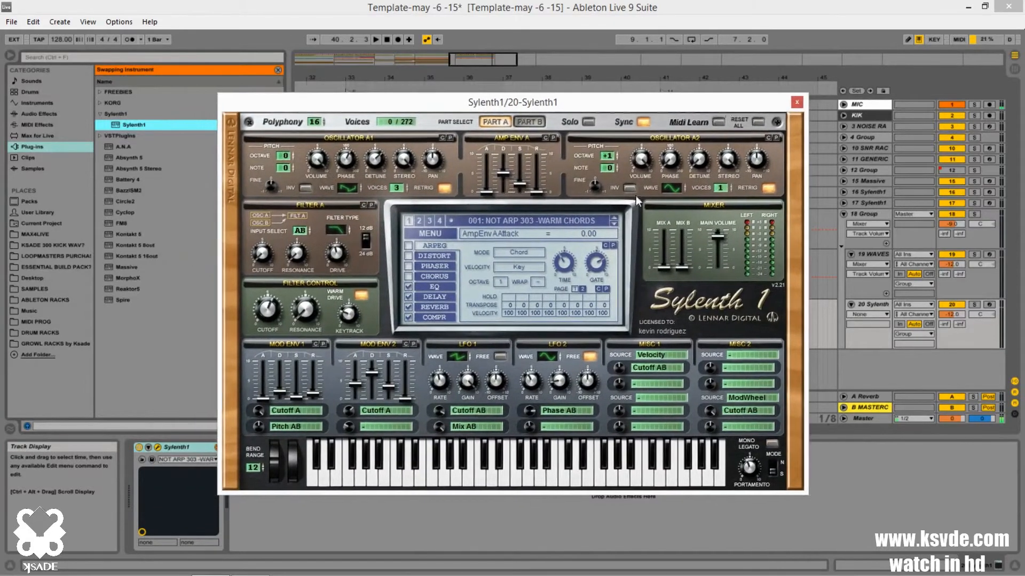
Select preset 278, LD - BRIGHT LAYER OF SUNSHINE, from the third preset bank in Sylenth1.
left_click(429, 220)
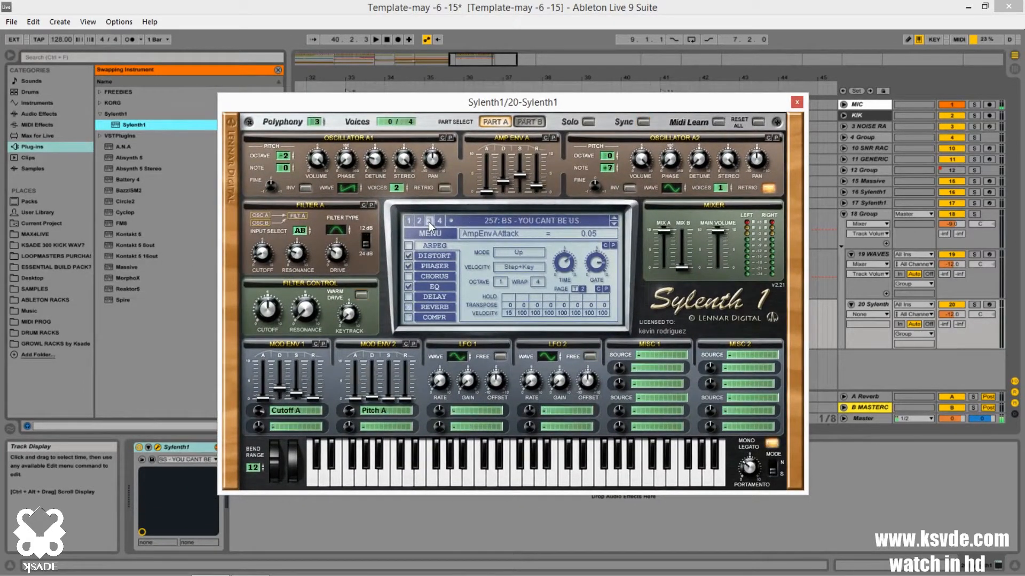
left_click(470, 219)
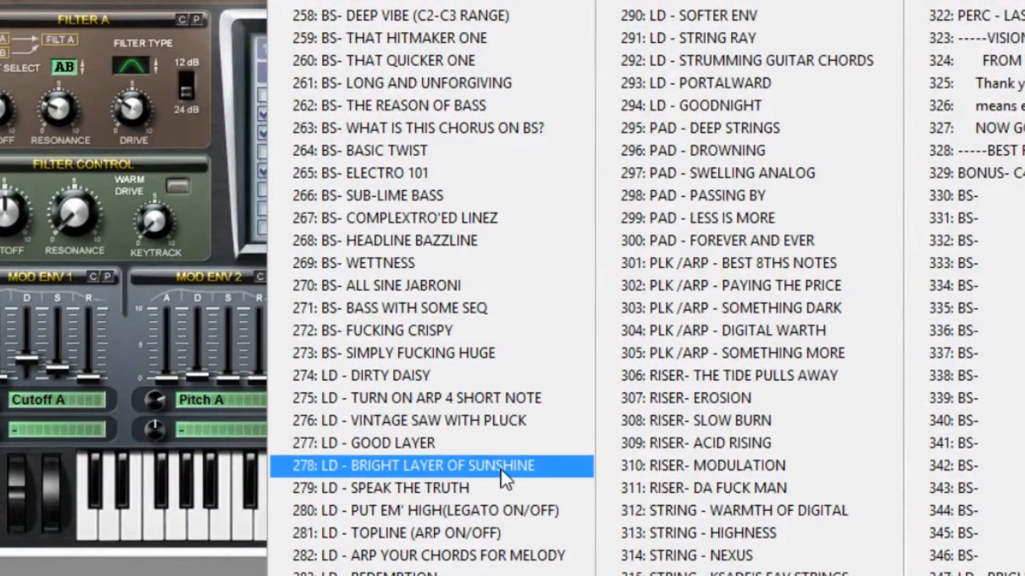
left_click(501, 465)
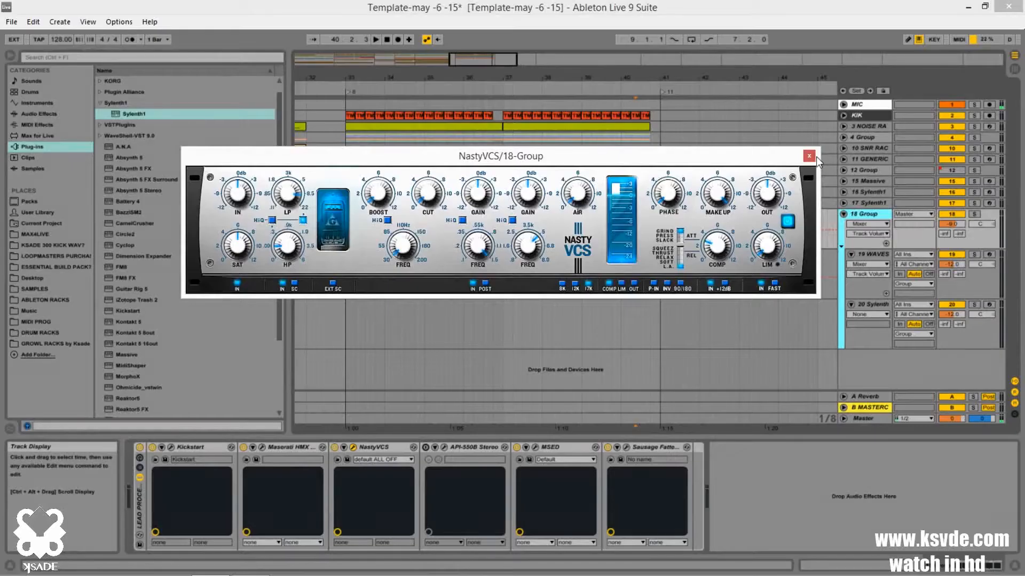
Close the NastyVCS window, insert a four-bar MIDI clip at bar 33 on the Sylenth1 track, and open it for note editing.
left_click(812, 159)
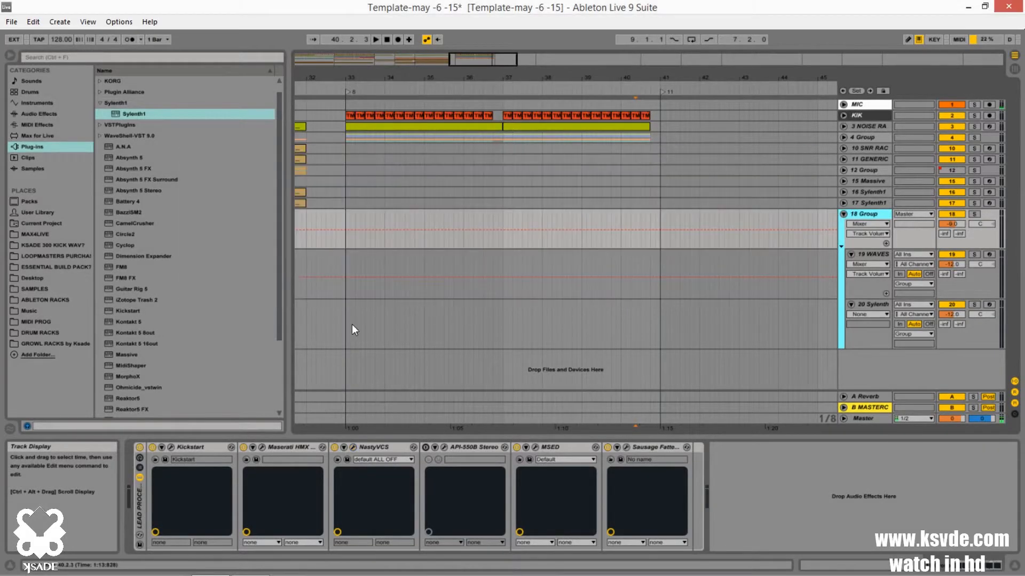
left_click_drag(351, 325, 505, 327)
key("ctrl+shift+m")
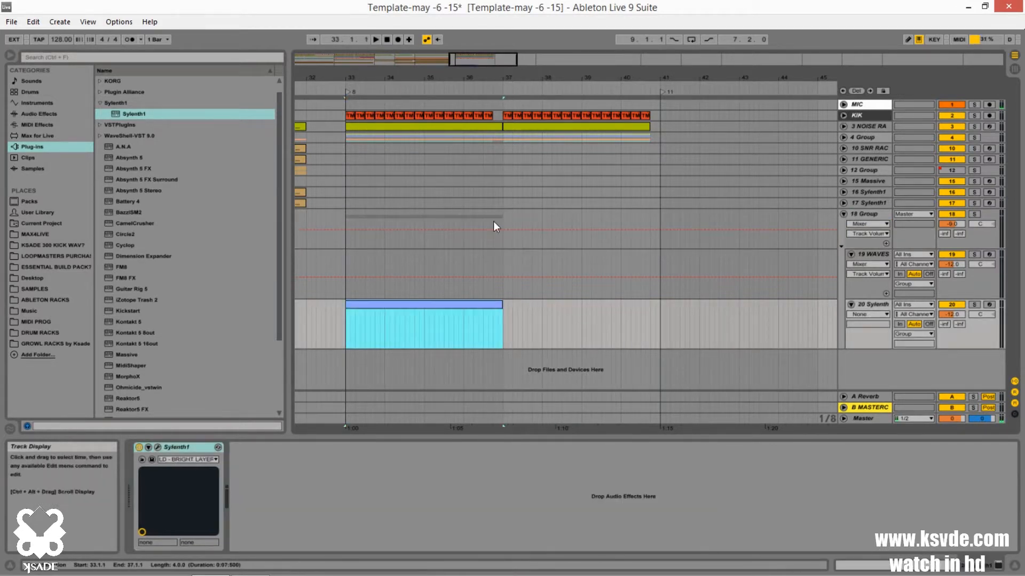
mouse_move(476, 59)
left_mouse_down()
mouse_move(476, 24)
mouse_move(477, 64)
left_mouse_up()
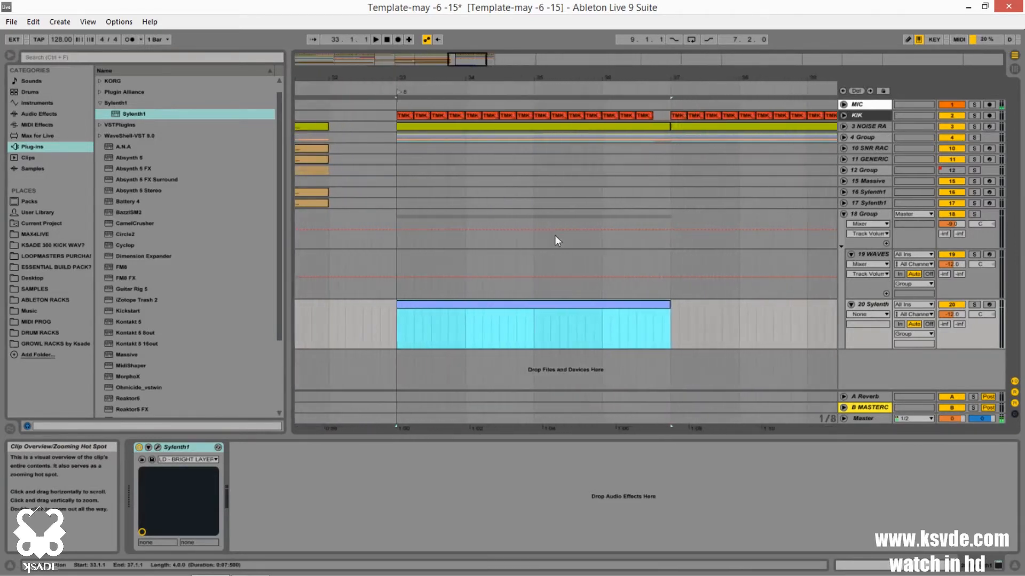
left_click(564, 310)
double_click(562, 306)
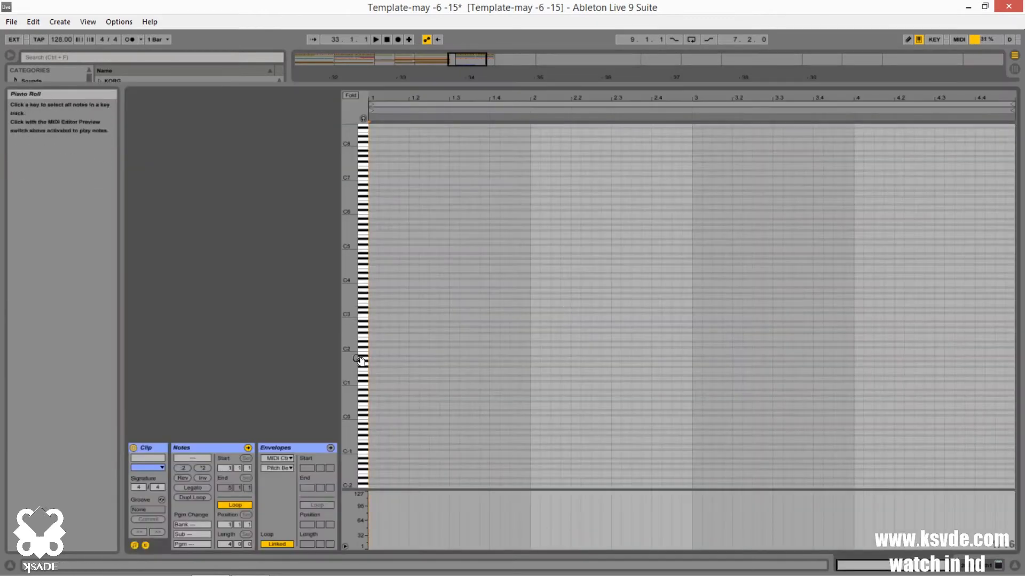
Enter a D major scale as stacked sixteenth notes at the clip start: D1, E1, F#1, G1, A1, B1, C#2 and D2.
left_click_drag(360, 360, 374, 421)
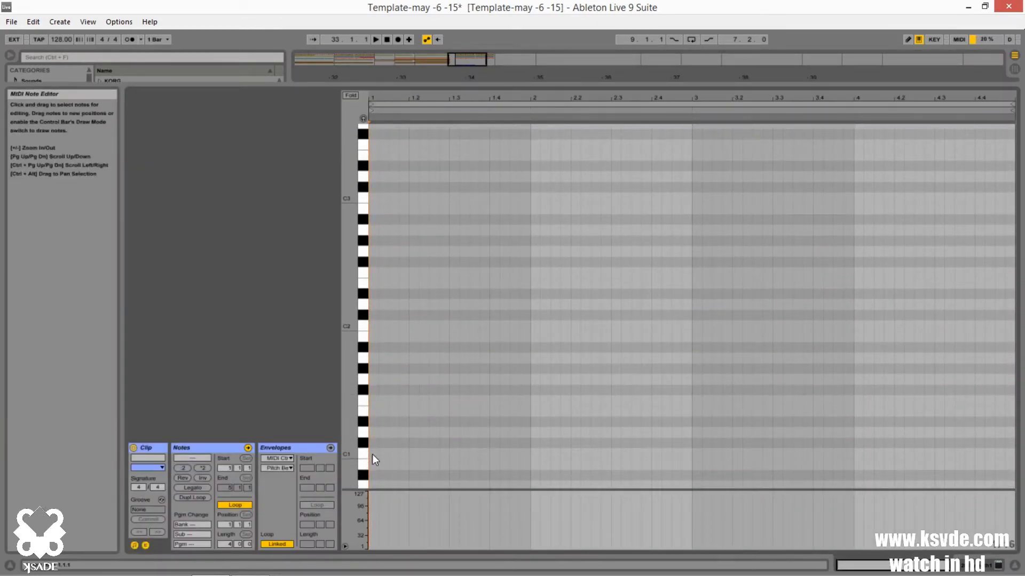
double_click(375, 432)
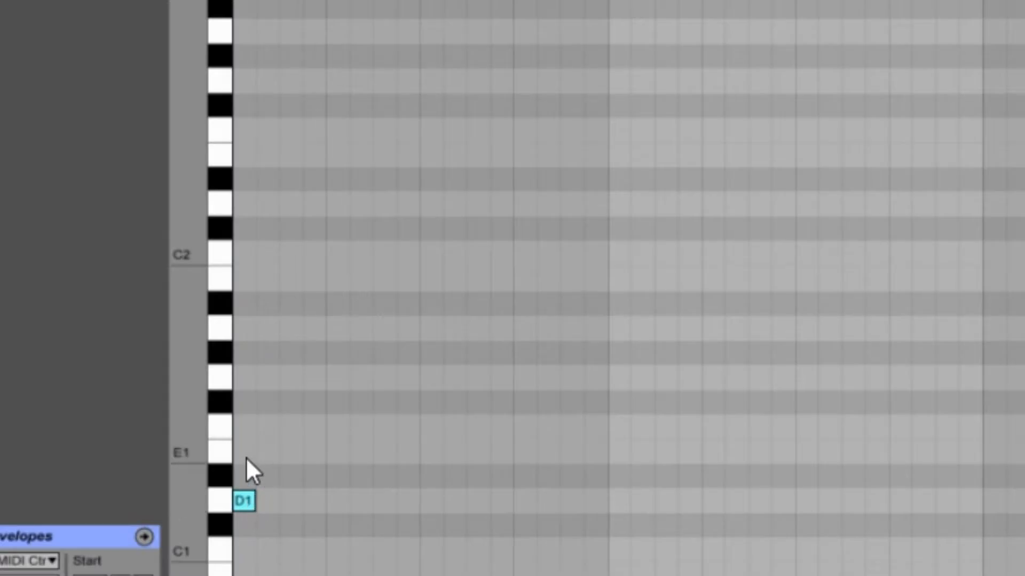
double_click(374, 411)
double_click(246, 406)
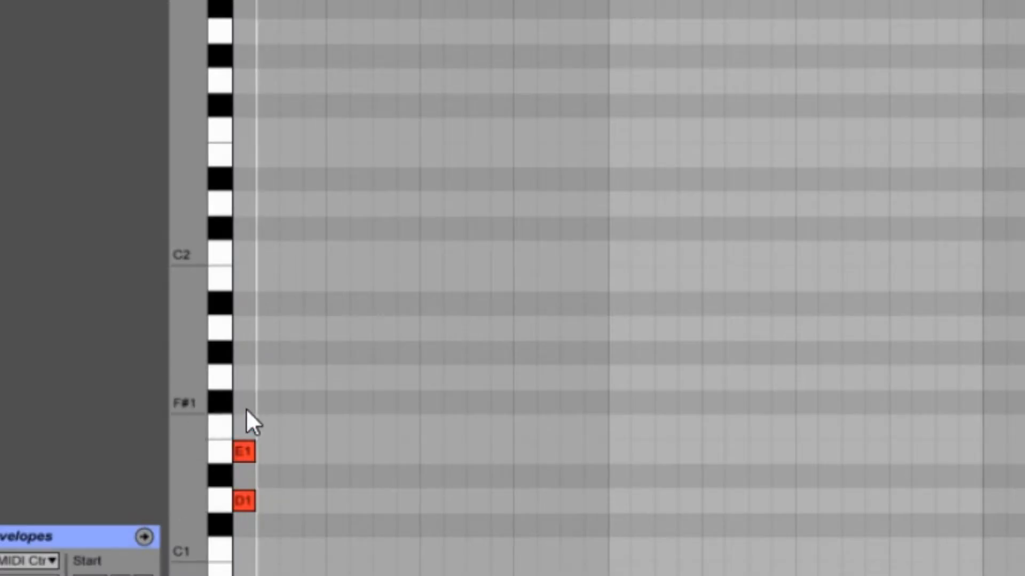
double_click(248, 373)
double_click(249, 329)
double_click(243, 280)
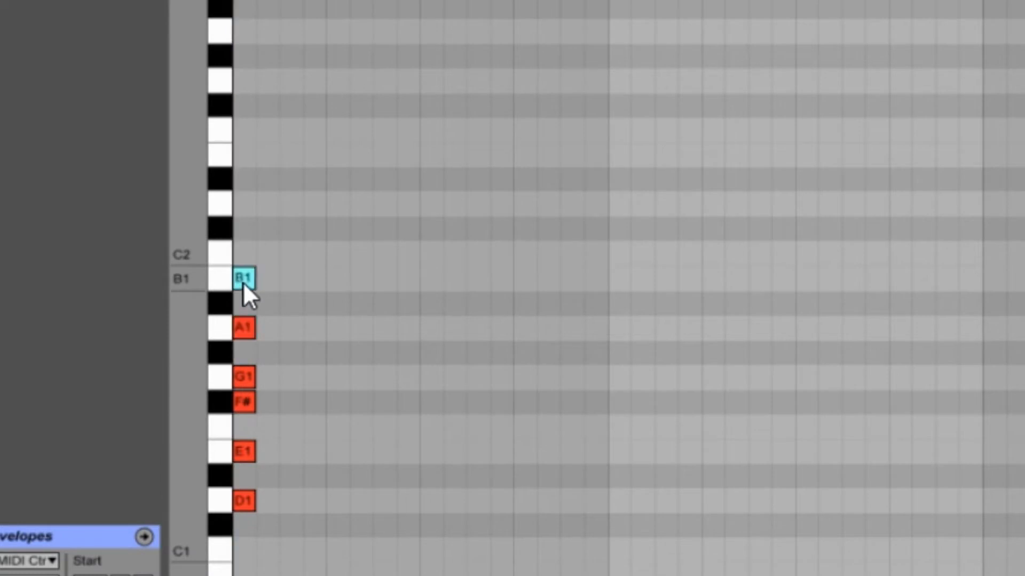
double_click(245, 230)
double_click(246, 204)
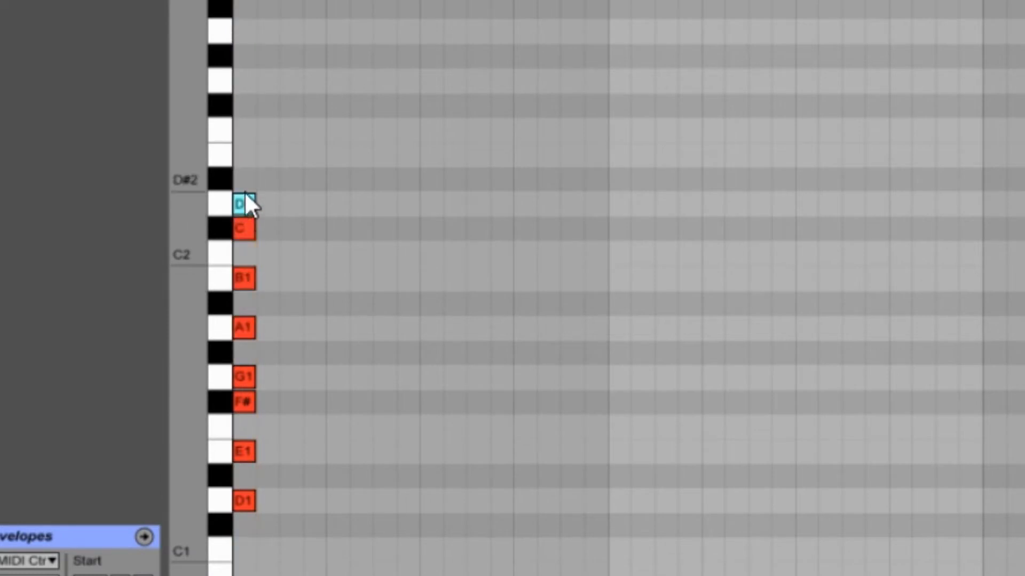
Duplicate the scale notes into the neighbouring octaves so the stack at the clip start spans D0 to D5.
key("ctrl+a")
left_click(375, 417)
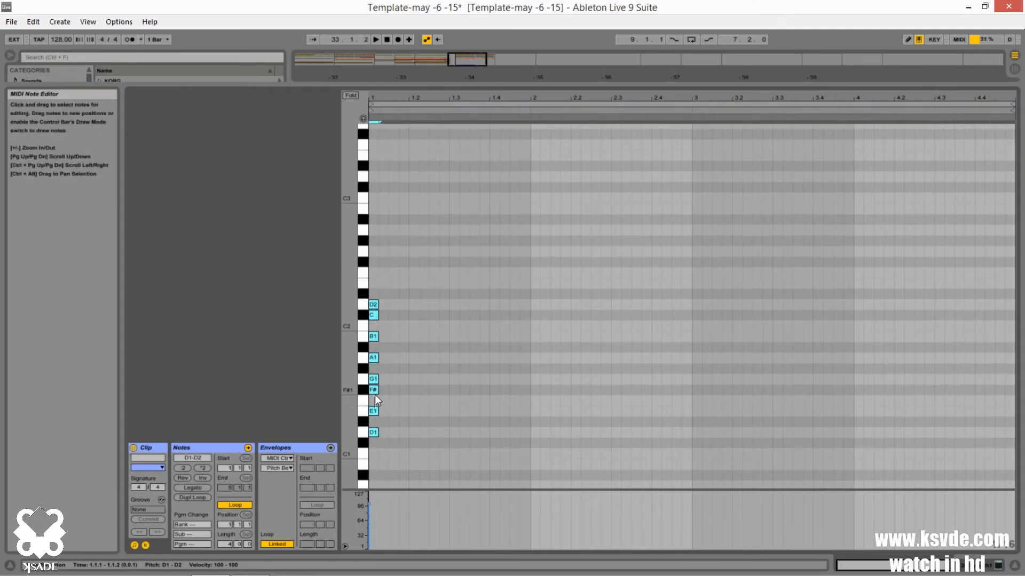
left_click(375, 377)
key("ctrl+d")
key("shift+Up")
key("Left")
key("shift+Up")
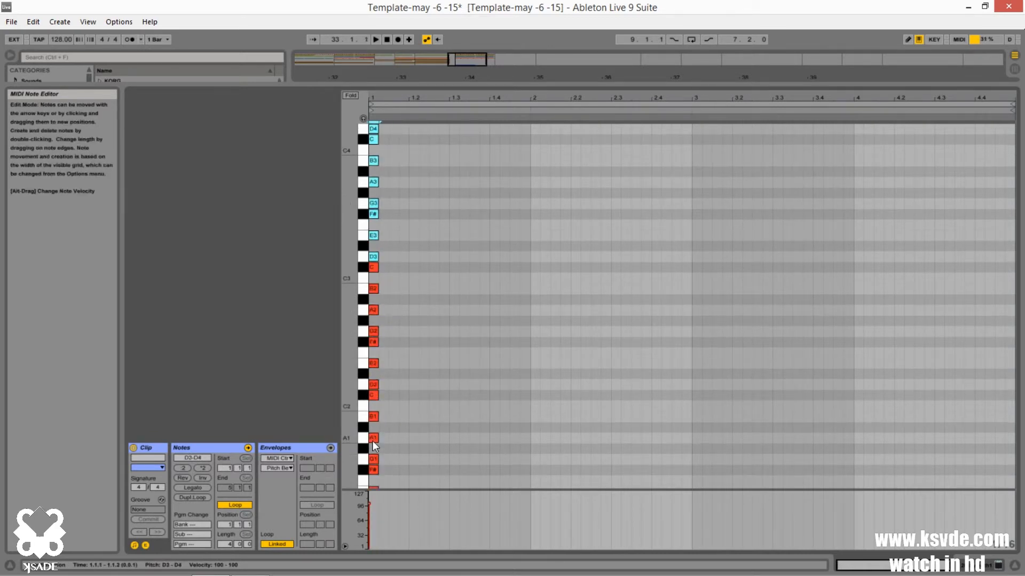
key("shift+Up")
key("shift+Down")
key("shift+Down")
key("shift+Down")
key("shift+Down")
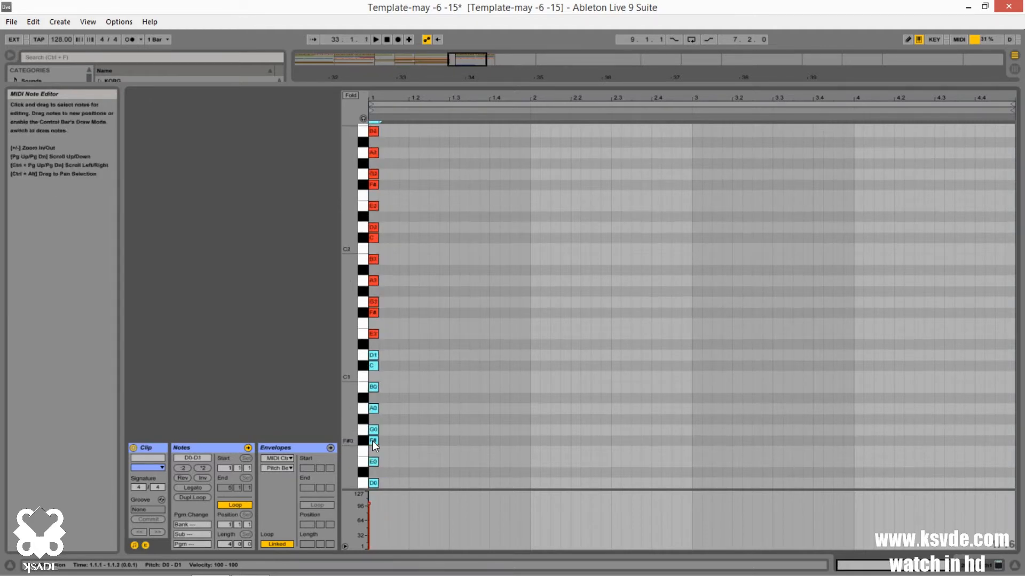
Move all the scale notes three sixteenth steps earlier, placing them before the clip's start.
key("ctrl+a")
key("Left")
key("Left")
key("Left")
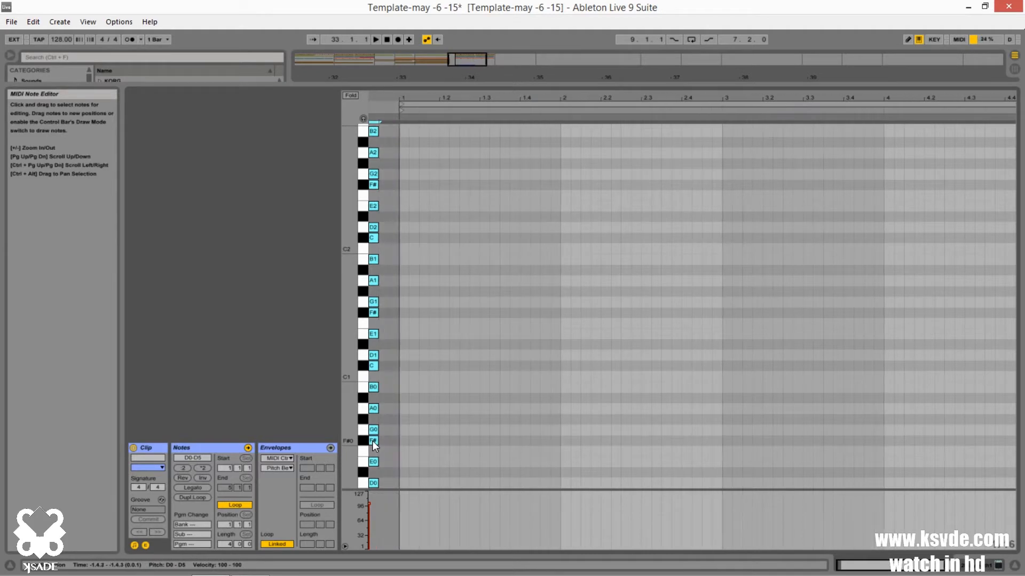
Fold the note editor to the scale notes and draw one-bar notes on D1 in bar 1 and G1 in bar 2.
left_click(350, 95)
left_click(537, 426)
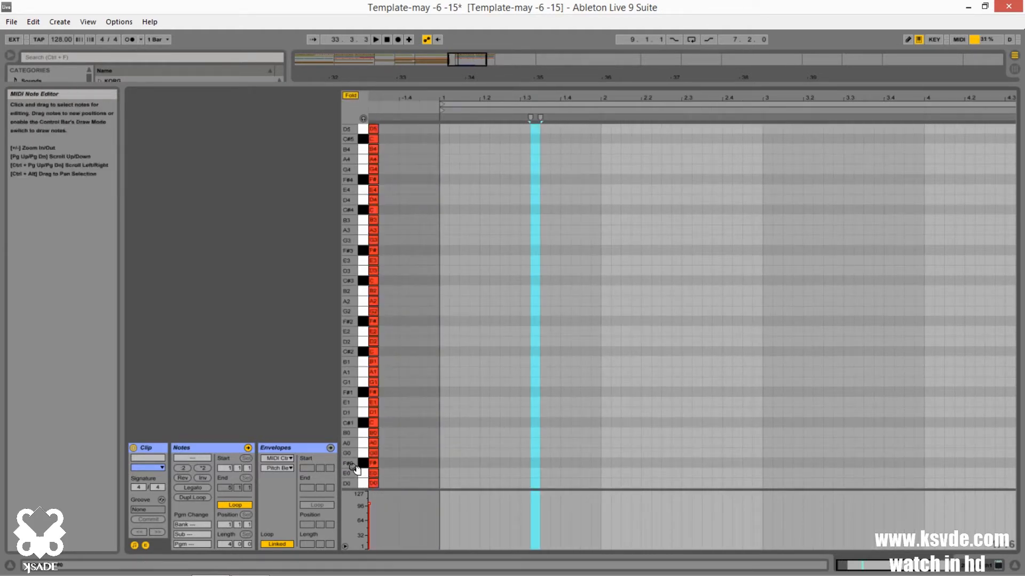
left_click(459, 317)
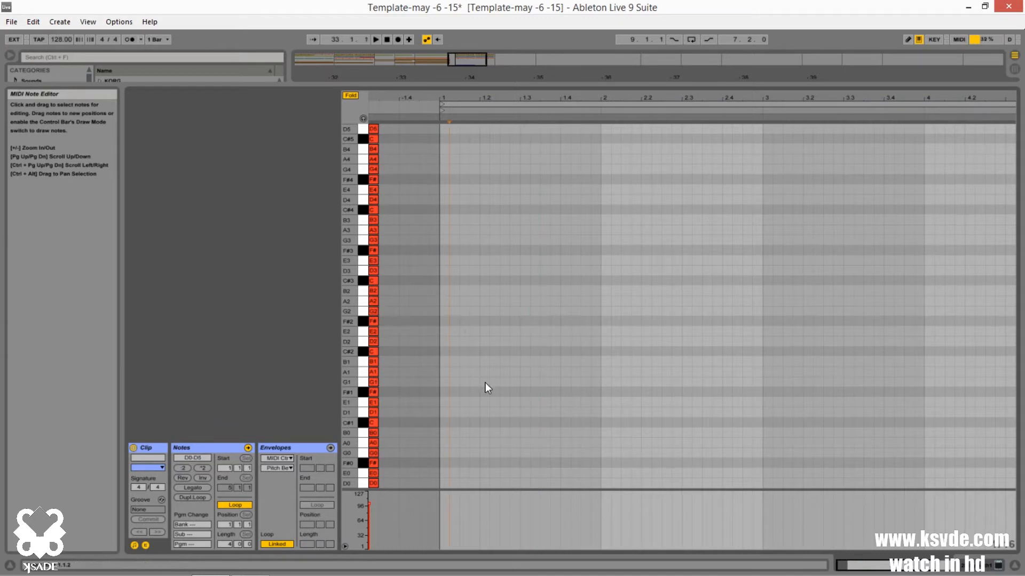
double_click(446, 412)
left_click_drag(449, 413, 603, 420)
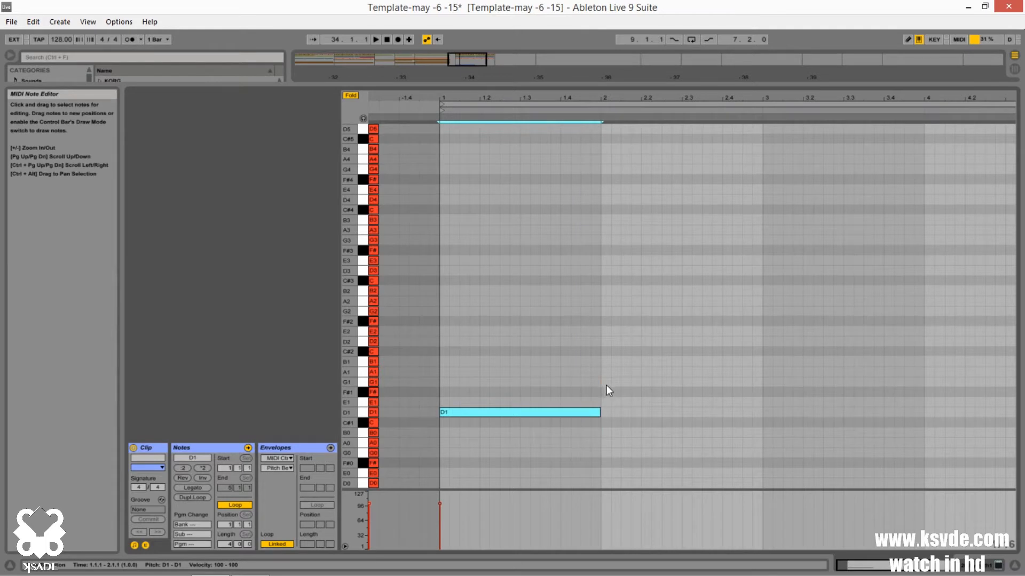
double_click(606, 384)
left_click_drag(610, 384, 766, 389)
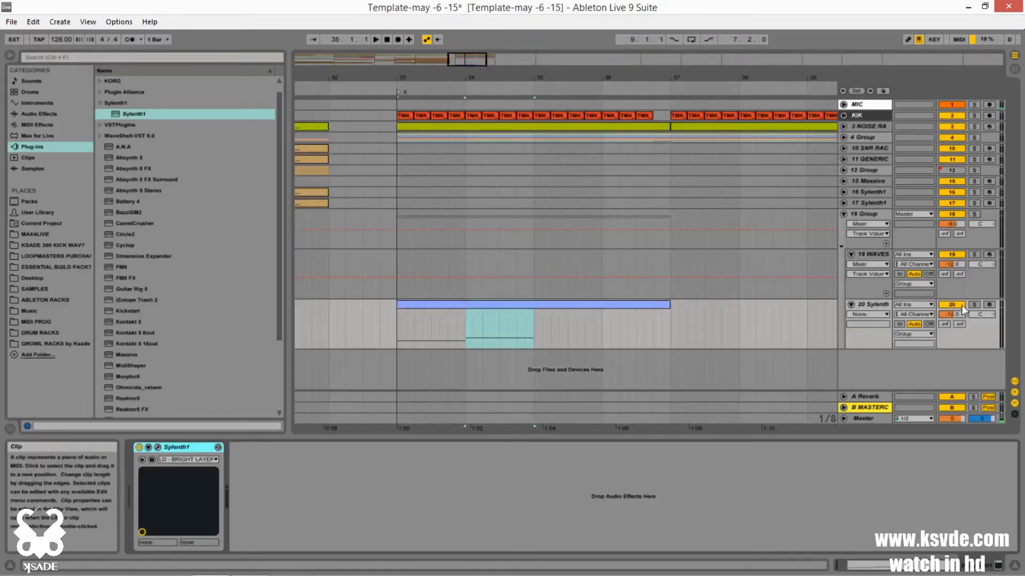
Solo the Sylenth1 track and play back the two long notes.
left_click(976, 304)
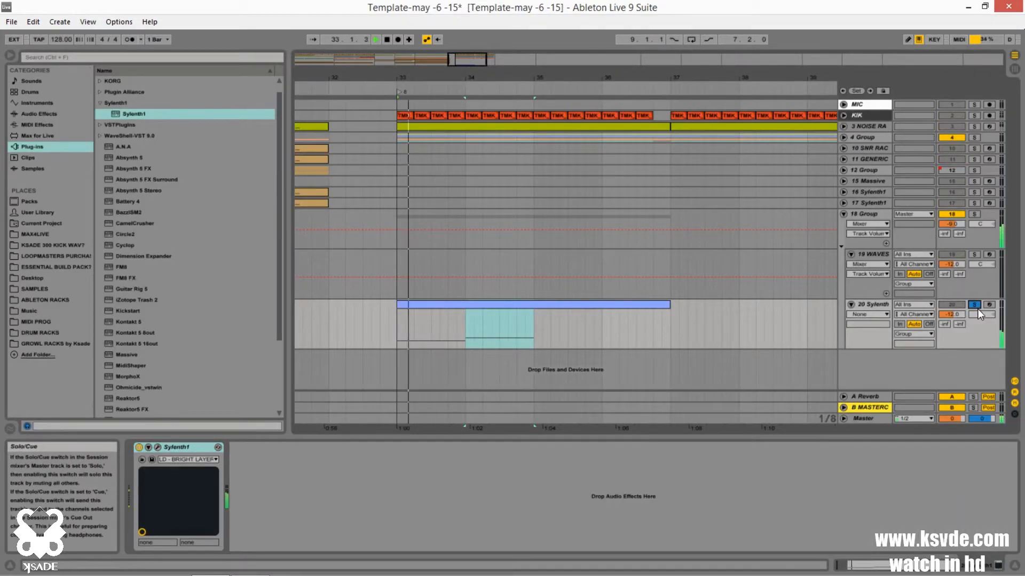
key("space")
left_click(977, 309)
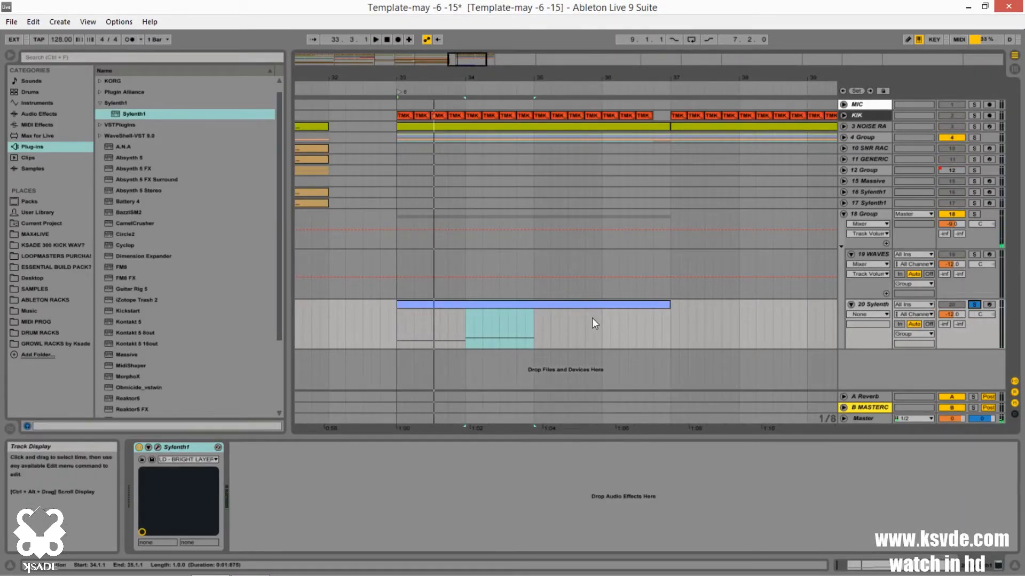
Reopen the Sylenth1 clip for note editing and raise the short D1 note at the clip start one octave to D2.
left_click(517, 304)
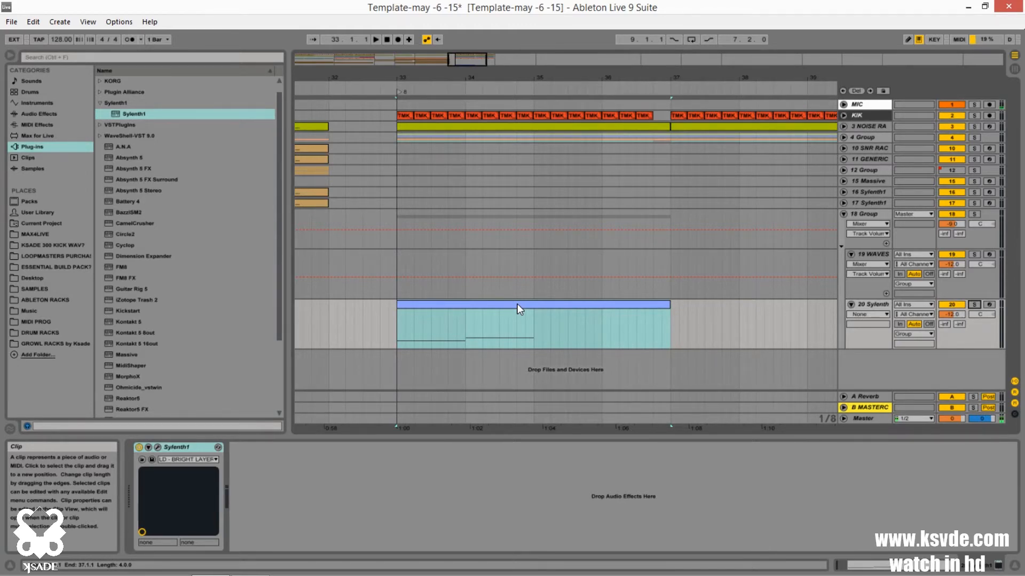
double_click(517, 303)
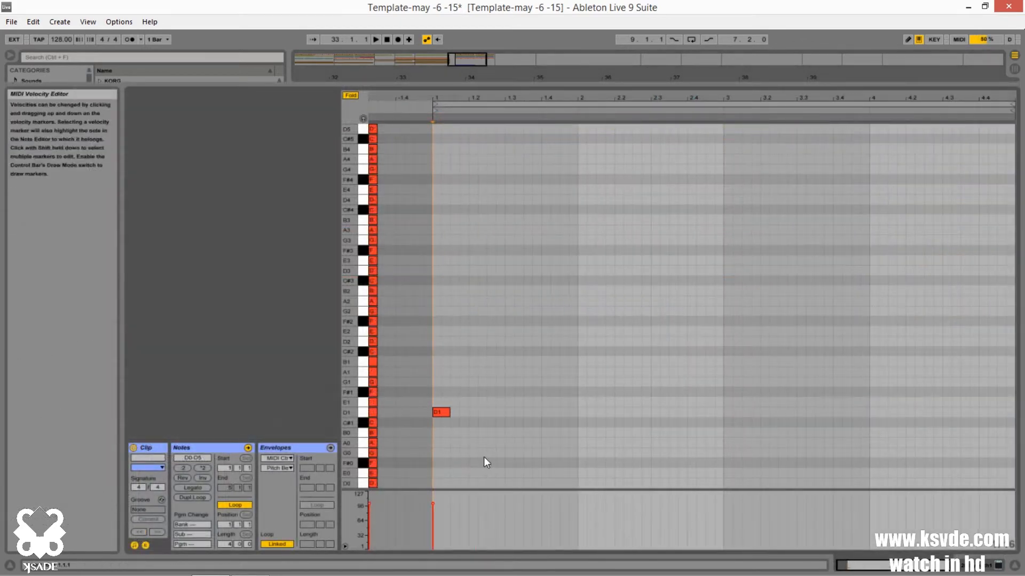
key("space")
left_click(442, 413)
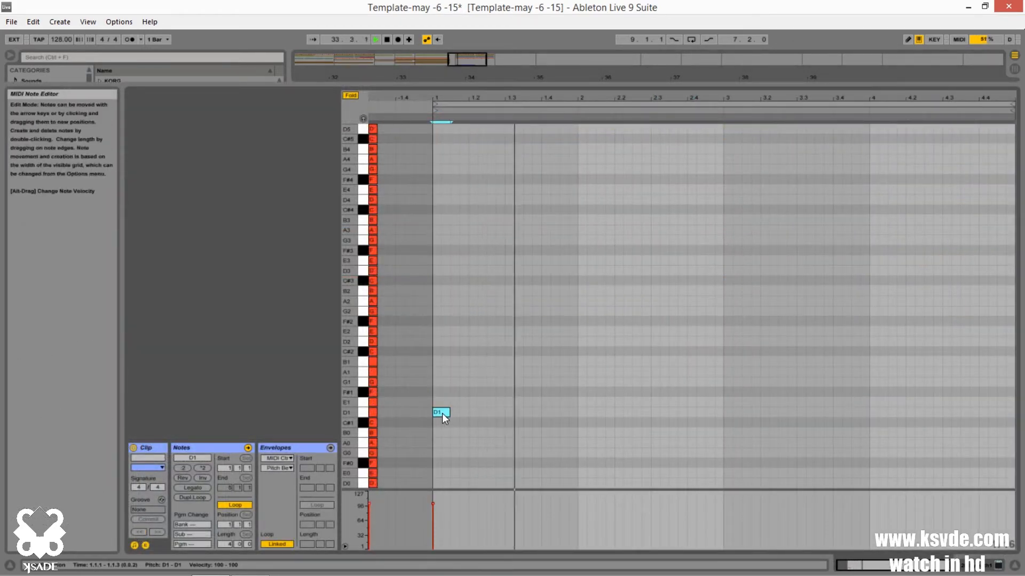
key("shift+Up")
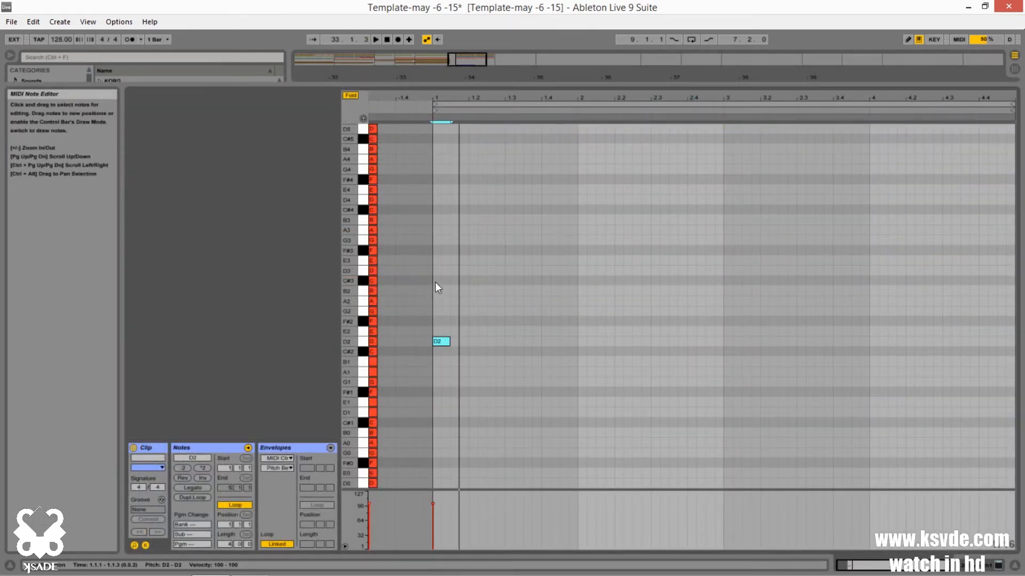
Build a chord at the clip start by adding D3 and G3 notes of the same length above the D2 note.
double_click(437, 293)
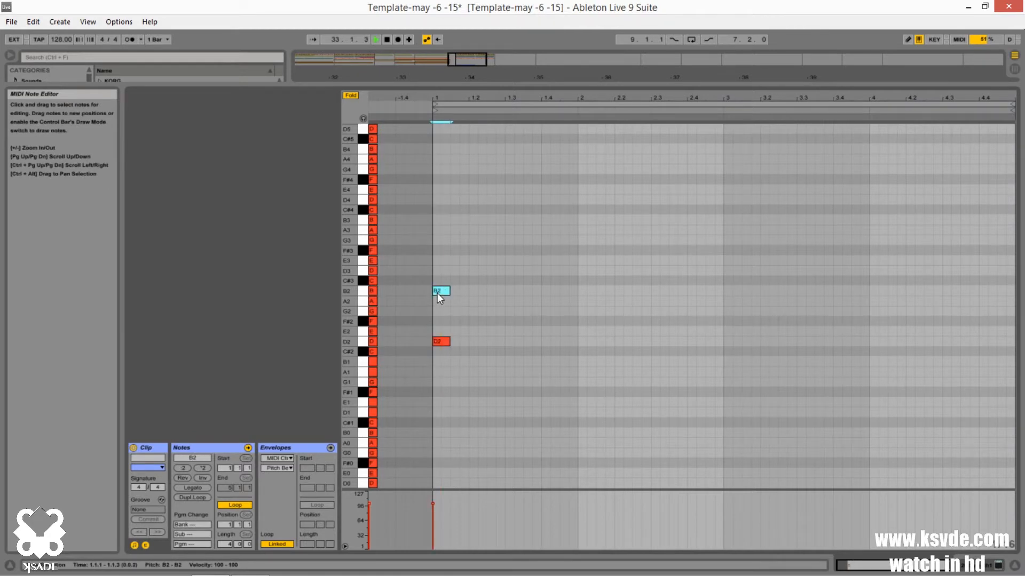
key("Up")
key("Up")
key("Up")
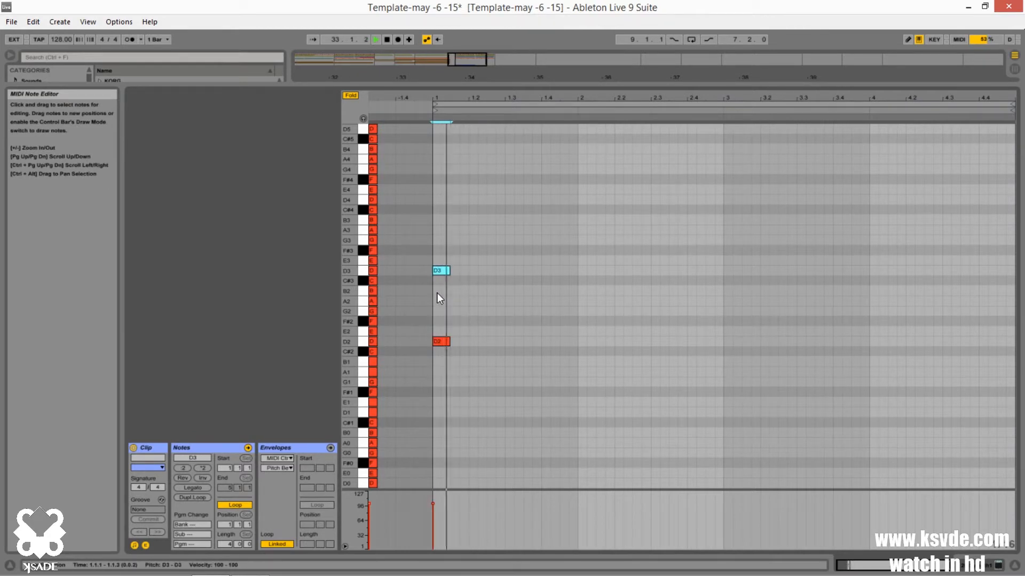
key("ctrl+d")
key("Up")
key("Up")
key("Up")
key("Up")
key("Up")
key("Left")
key("Left")
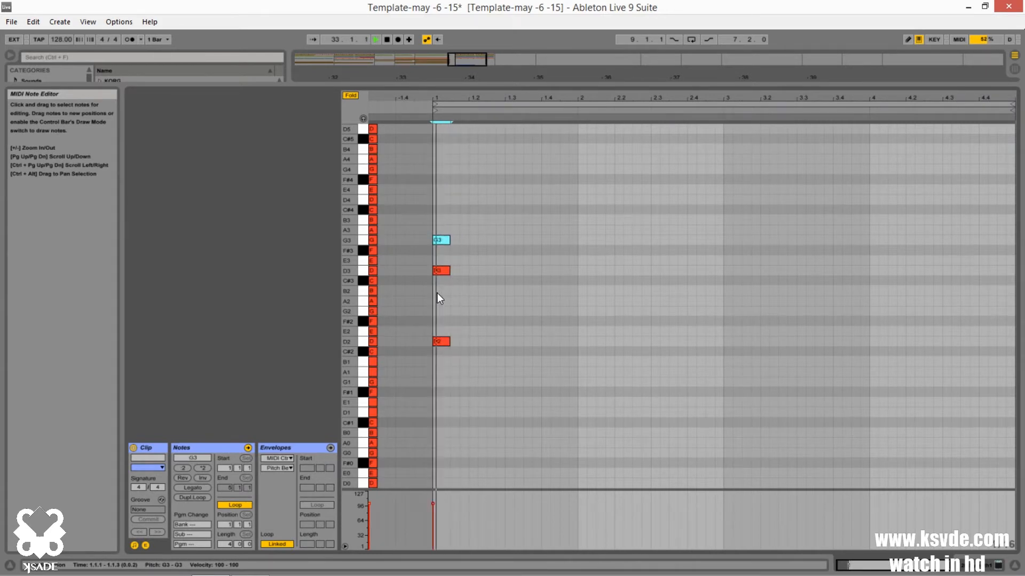
Duplicate the D2, D3 and G3 chord across bar 1 in a syncopated rhythm, with copies at 1.1.4, 1.2.3, 1.3.3 and 1.4.3.
left_click_drag(432, 195, 443, 377)
key("space")
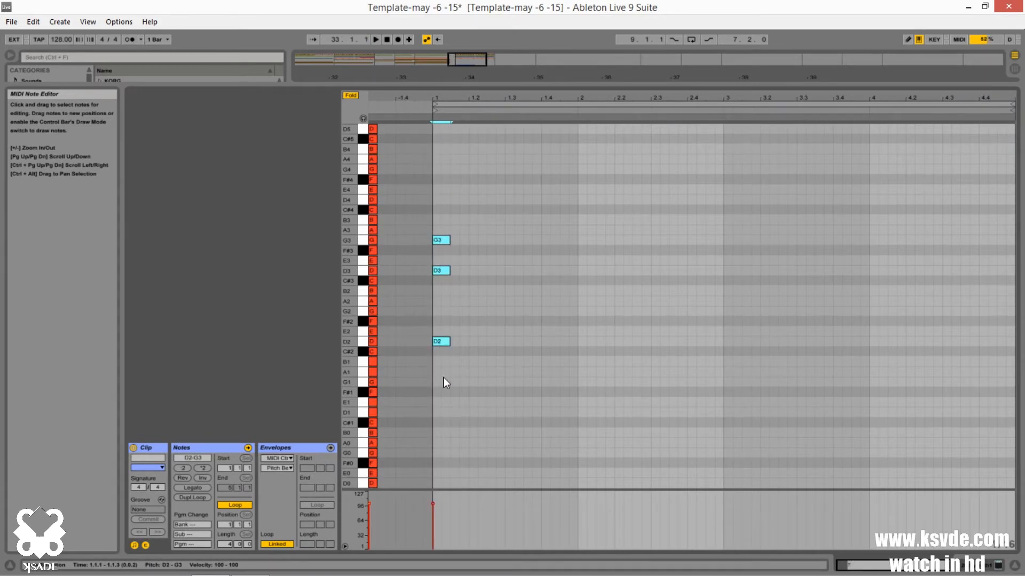
key("ctrl+d")
key("space")
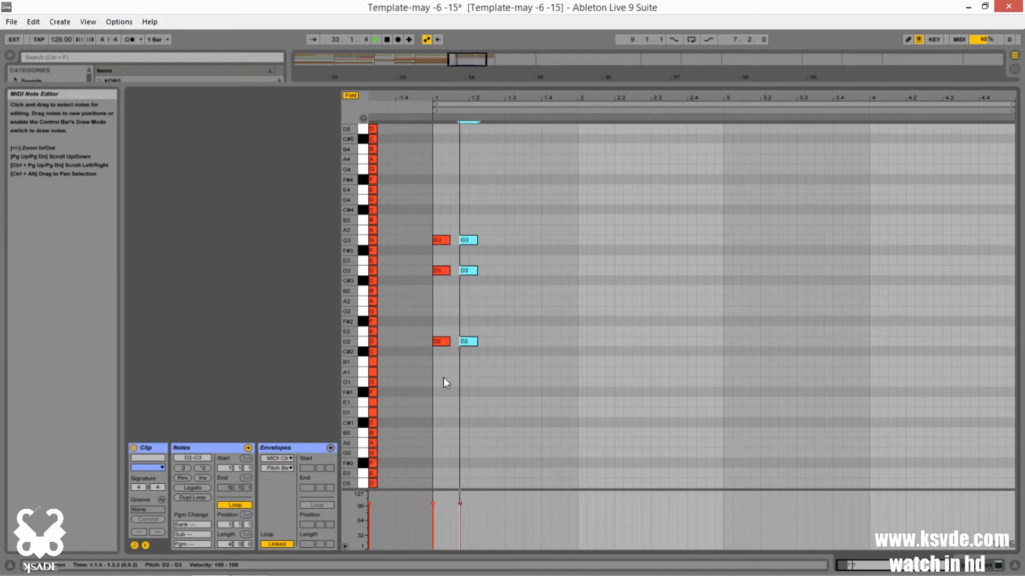
key("ctrl+d")
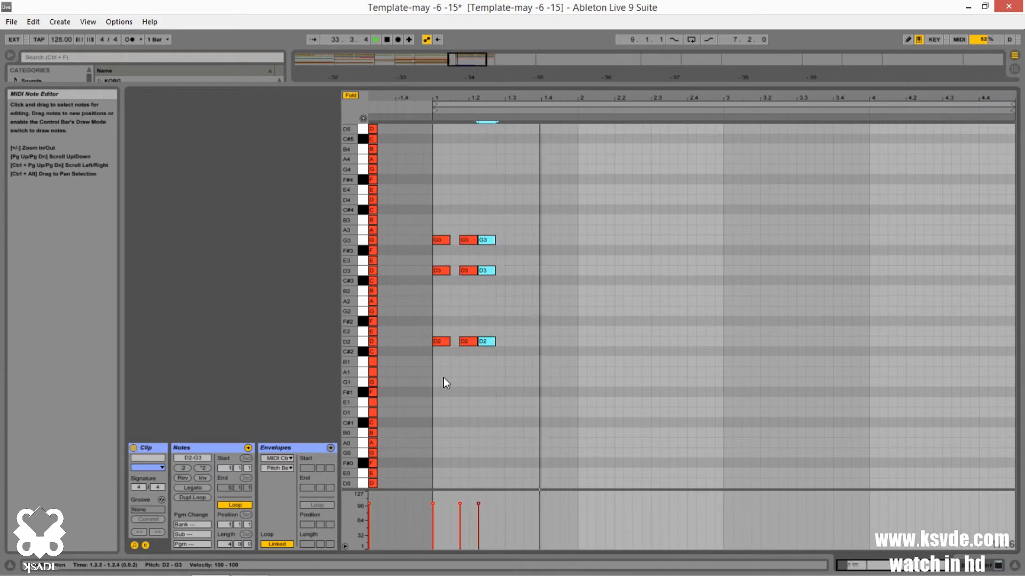
key("ctrl+d")
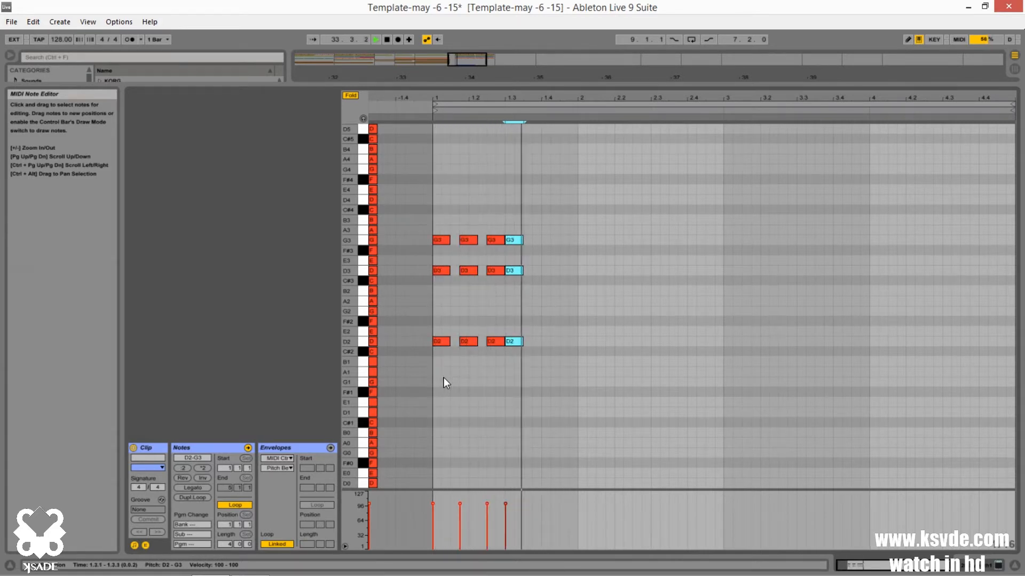
key("Right")
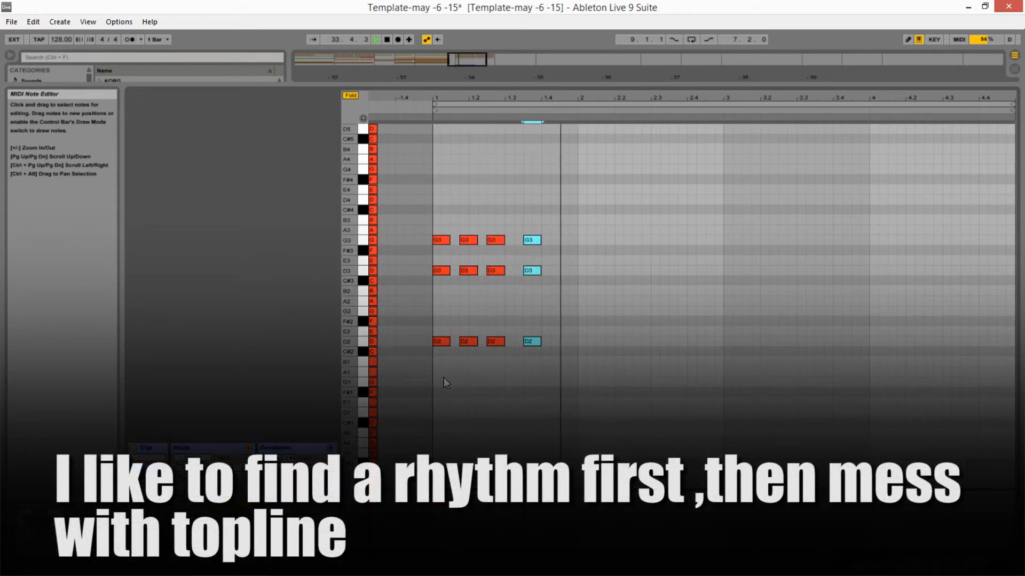
key("ctrl+d")
key("Right")
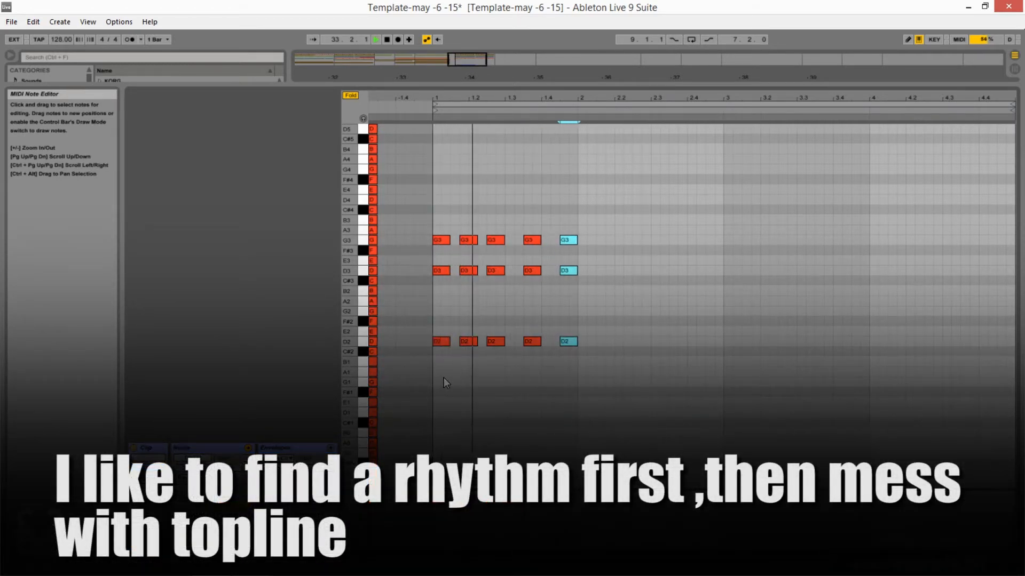
Try the last chord of bar 1 at other scale pitches, including E2, E3, A3 and B1, B2, E3, during playback.
key("Up")
key("Up")
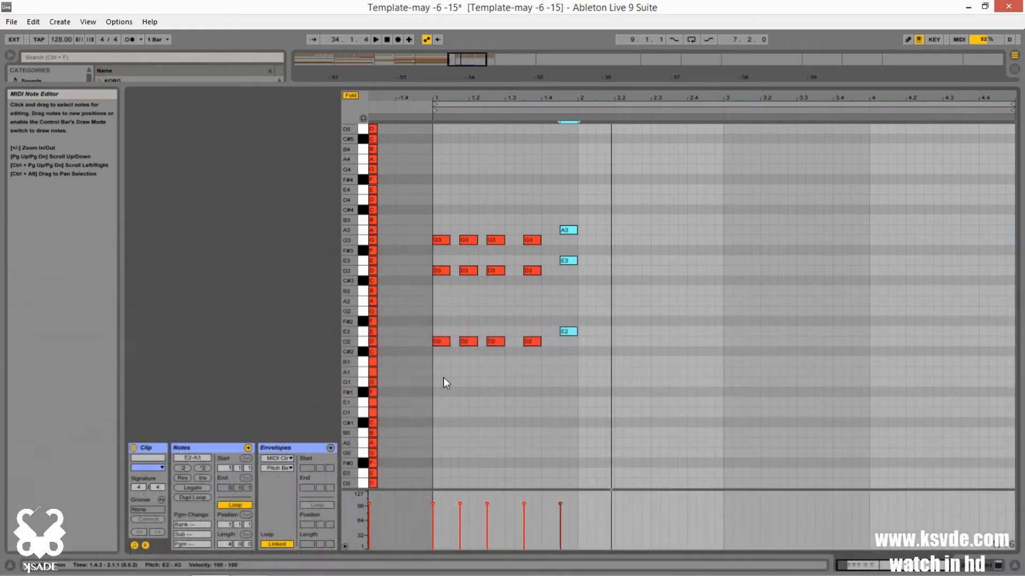
key("Down")
key("Down")
key("Down")
key("space")
key("Up")
key("Down")
Raise the second chord's top note to A3 and set the last chord of bar 1 to C#2, E3 and A3.
left_click_drag(472, 241, 474, 231)
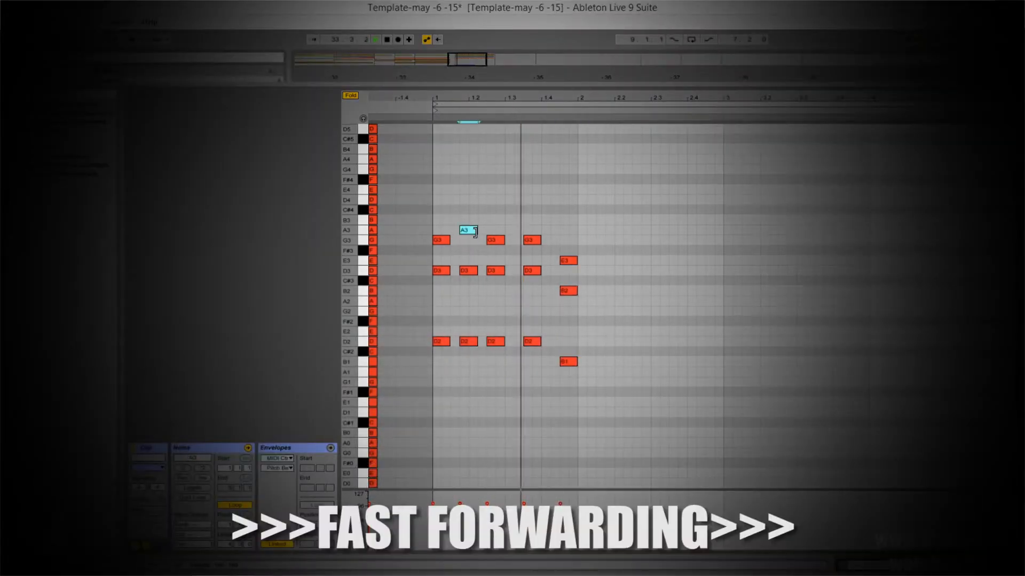
left_click_drag(553, 250, 585, 371)
key("Up")
key("Up")
key("Up")
left_click(569, 331)
key("Down")
key("Down")
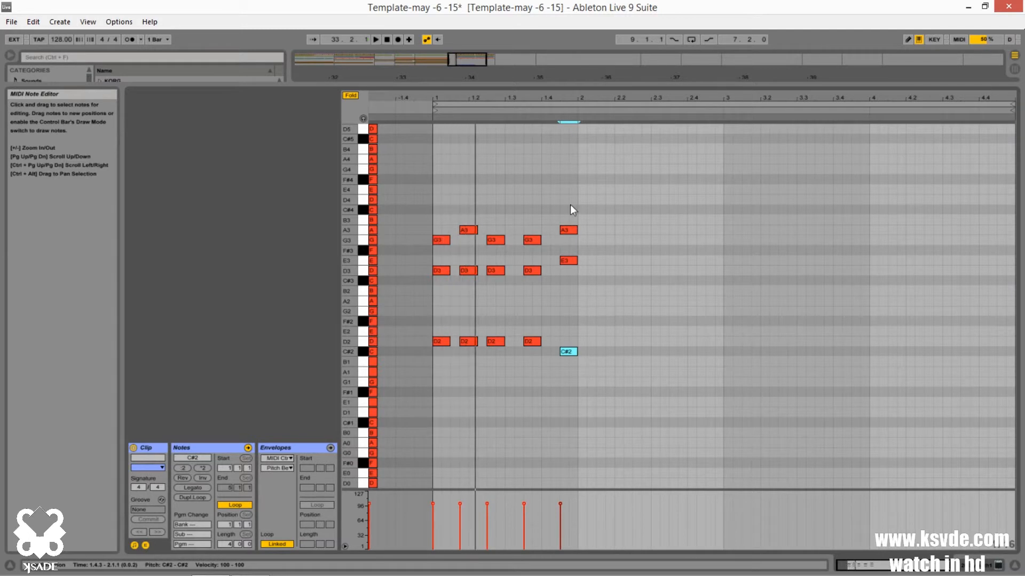
Duplicate the bar 1 chord pattern into bars 2 and 3, transposing bar 2 one scale step and bar 3 two scale steps below bar 1.
left_click_drag(571, 205, 443, 373)
key("ctrl+d")
key("Down")
key("space")
key("ctrl+d")
key("Down")
key("Down")
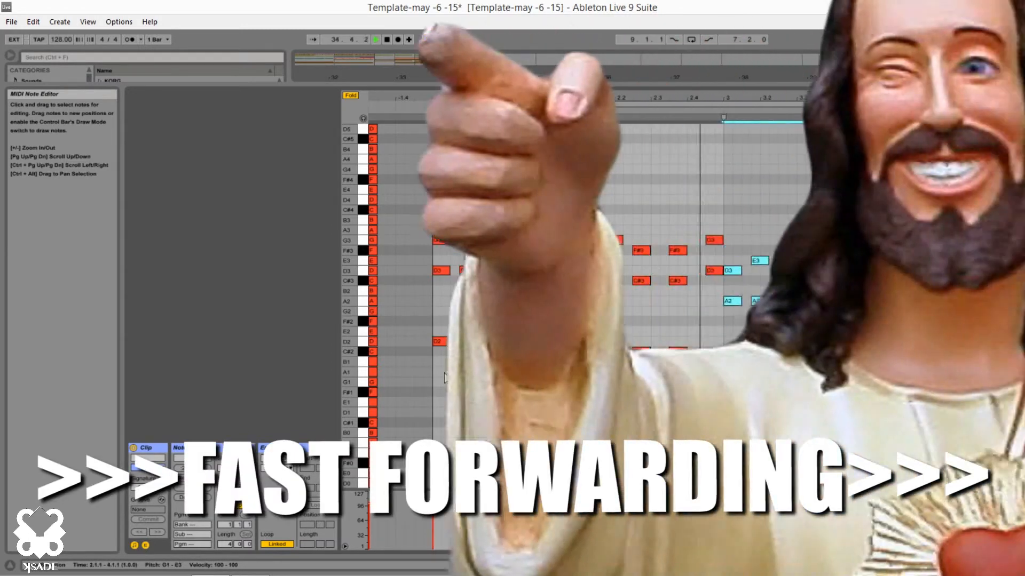
key("Up")
Duplicate the bar 3 chord pattern into bar 4, raise the copy three scale steps, and play the progression.
key("ctrl+d")
key("Up")
key("Up")
key("Up")
key("space")
key("space")
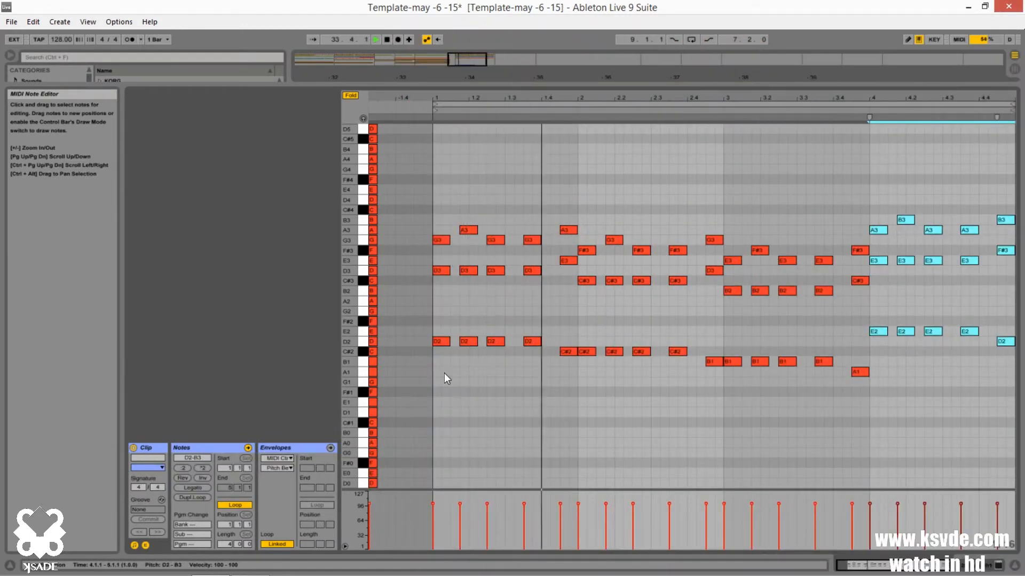
Transpose the bar 4 chord pattern lower within the scale so its opening upper notes are C#3 and F#3.
key("Down")
key("Down")
key("Down")
key("Down")
key("Down")
key("Down")
key("Down")
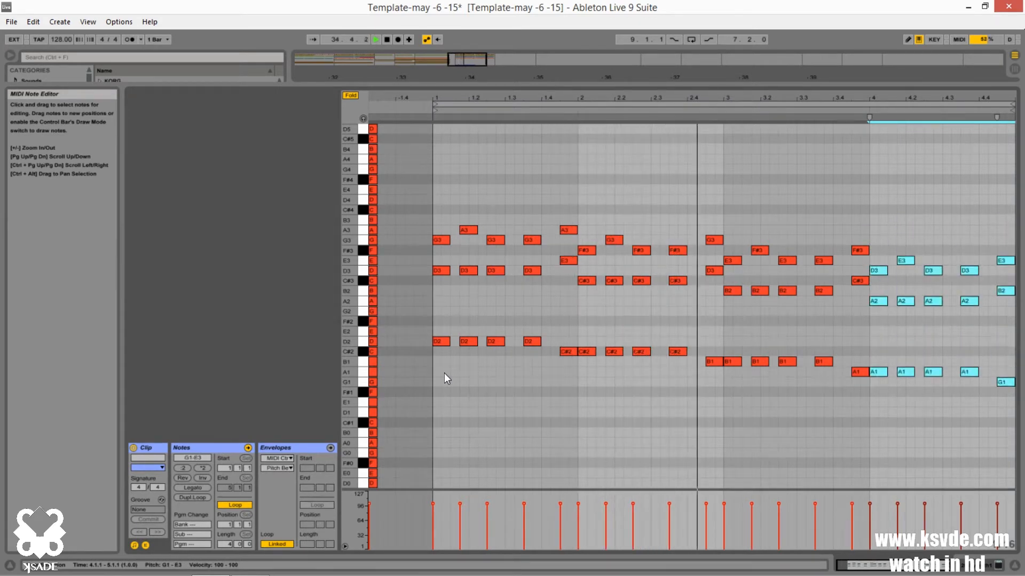
key("Up")
key("Up")
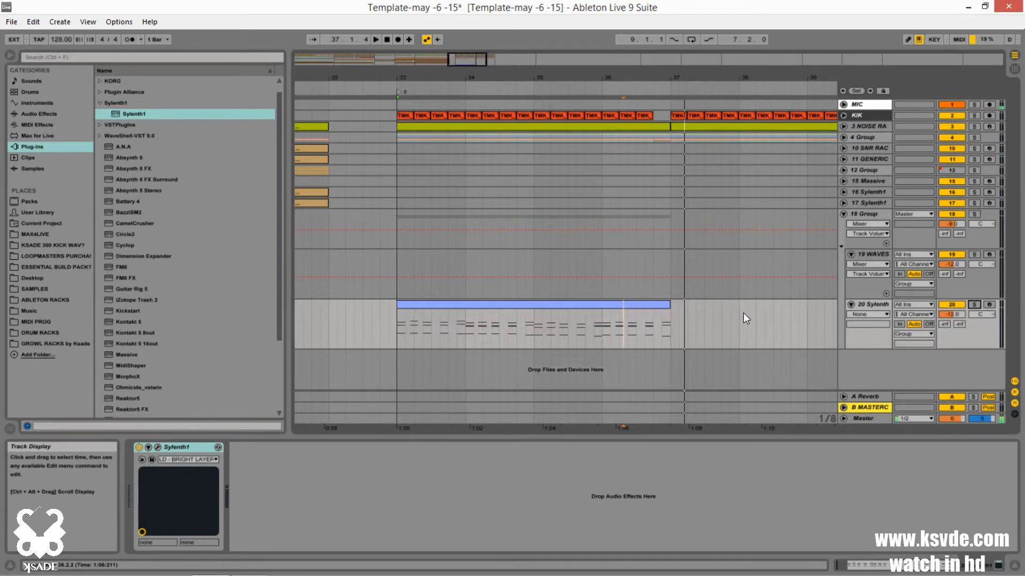
Copy the chord clip from the Sylenth1 track onto the WAVESTATION track at bar 33 and play that track soloed.
left_click(527, 305)
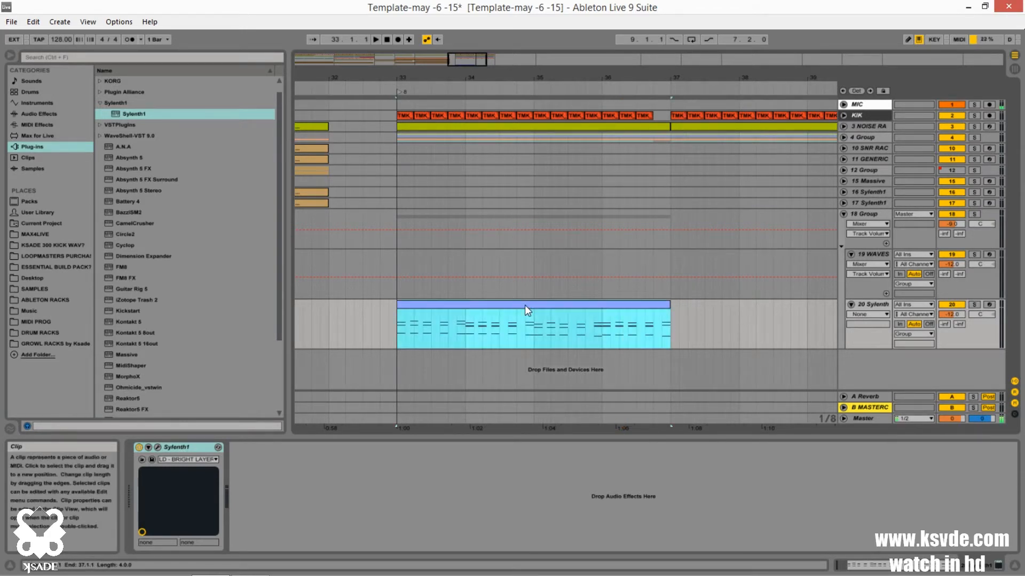
left_click_drag(524, 305, 524, 297)
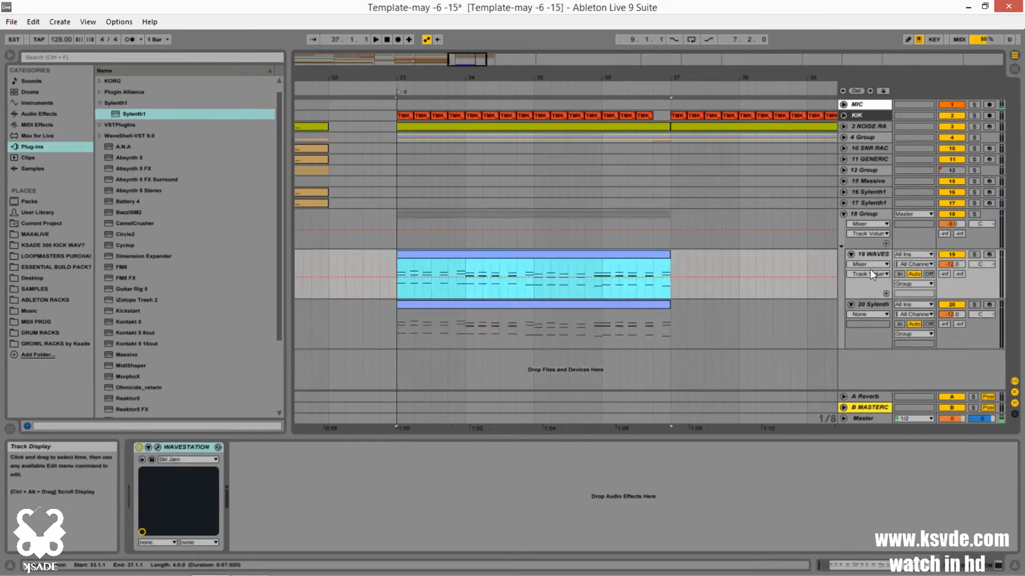
left_click(975, 254)
key("space")
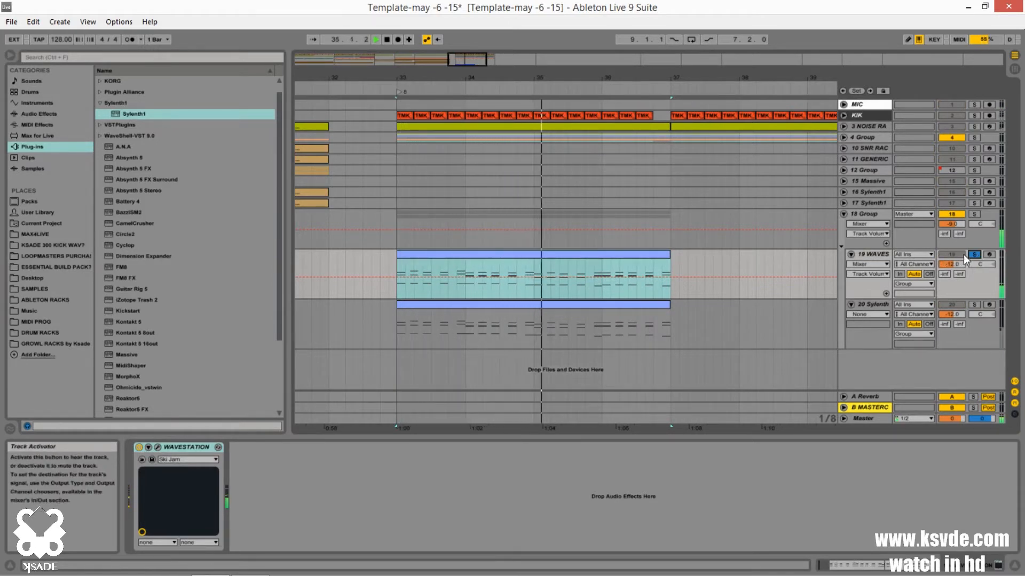
Open the WAVESTATION clip and lower all its bass notes, A1 to D2, by one octave.
left_click(622, 259)
double_click(622, 260)
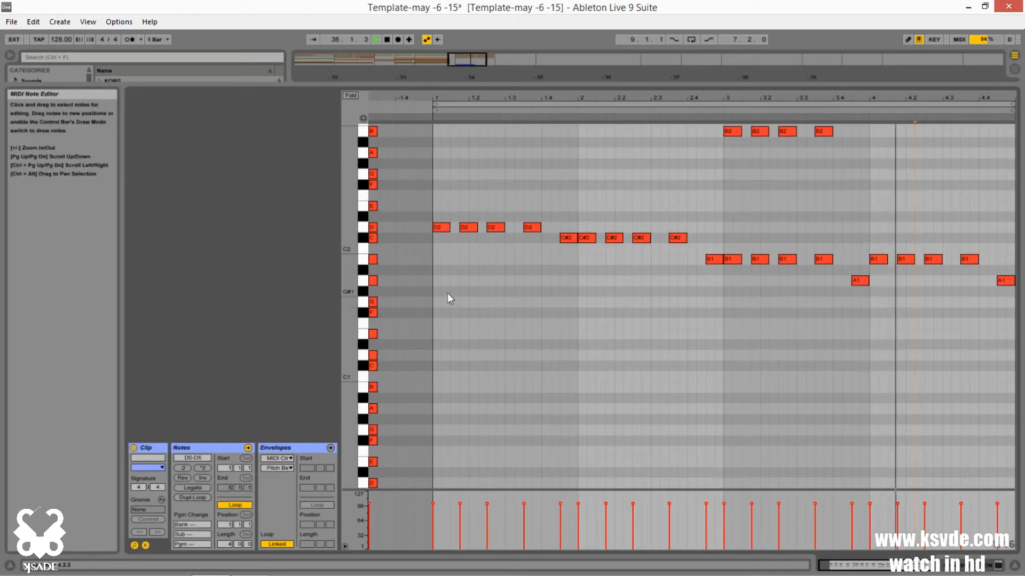
left_click_drag(438, 295, 567, 346)
left_click_drag(853, 433, 1020, 501)
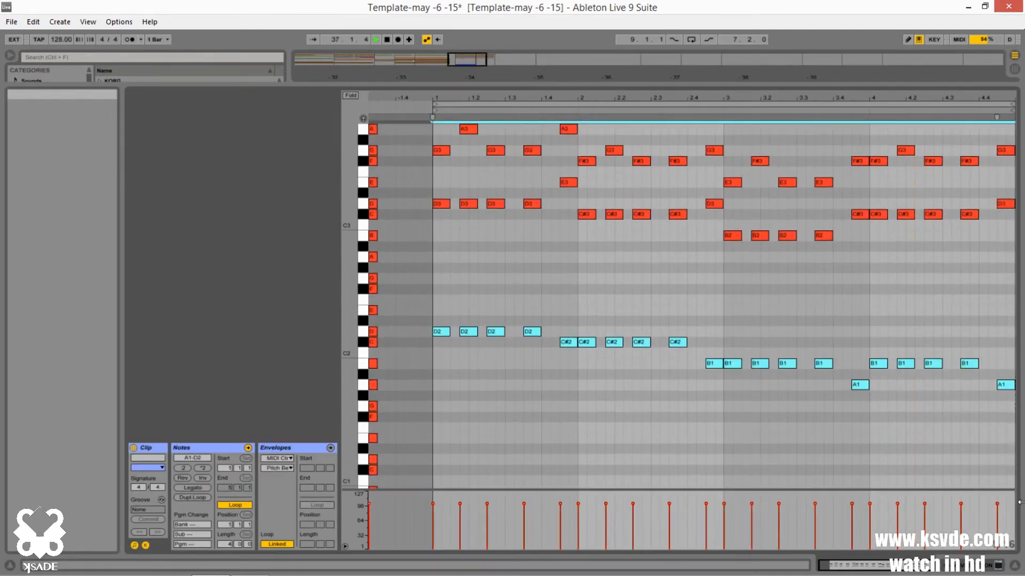
key("shift+Down")
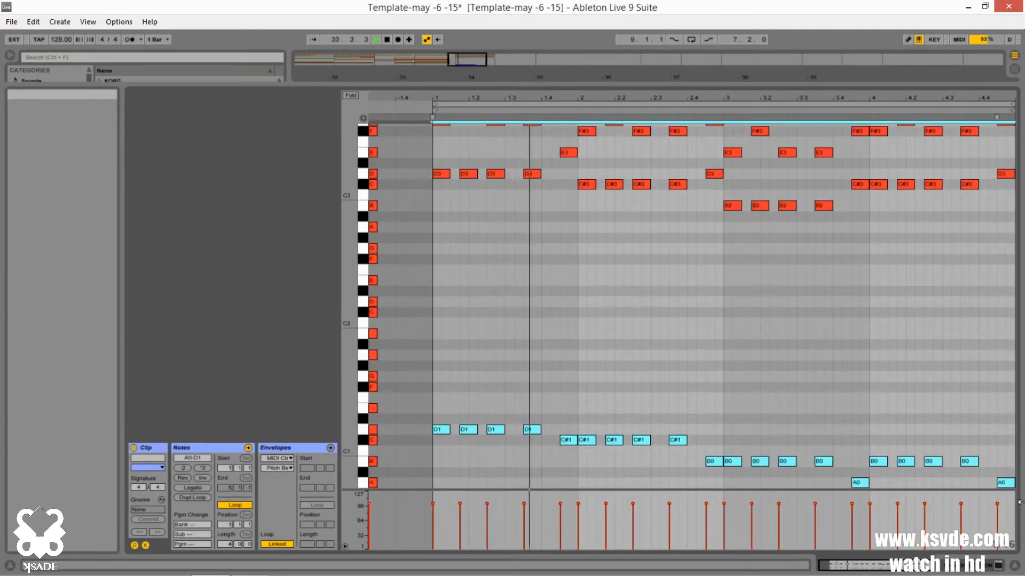
Return to the arrangement, play the lead group soloed and with the full mix, and select the four-bar NOISE track clip at bar 33.
key("shift+Tab")
left_click(975, 214)
key("space")
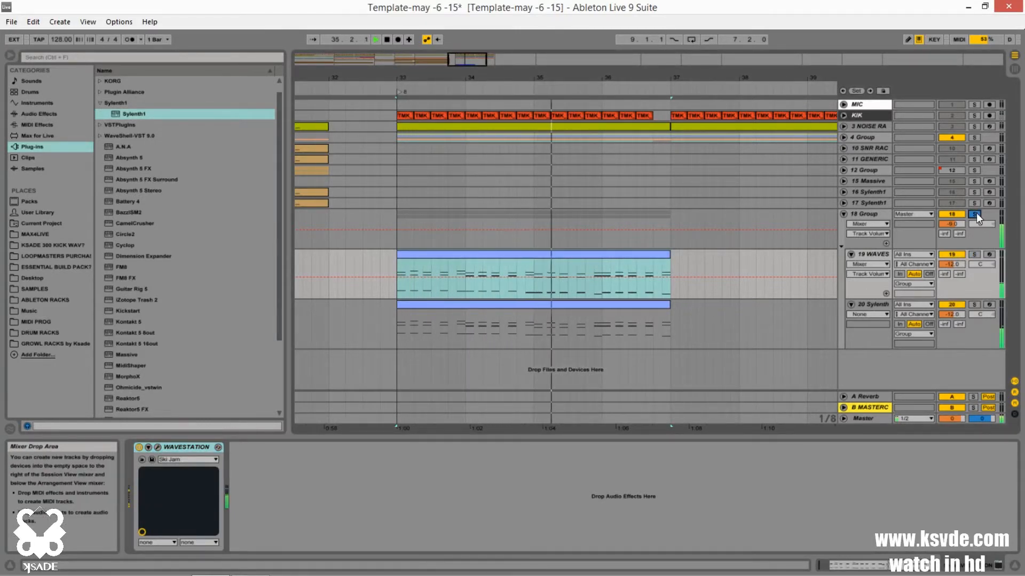
left_click(976, 214)
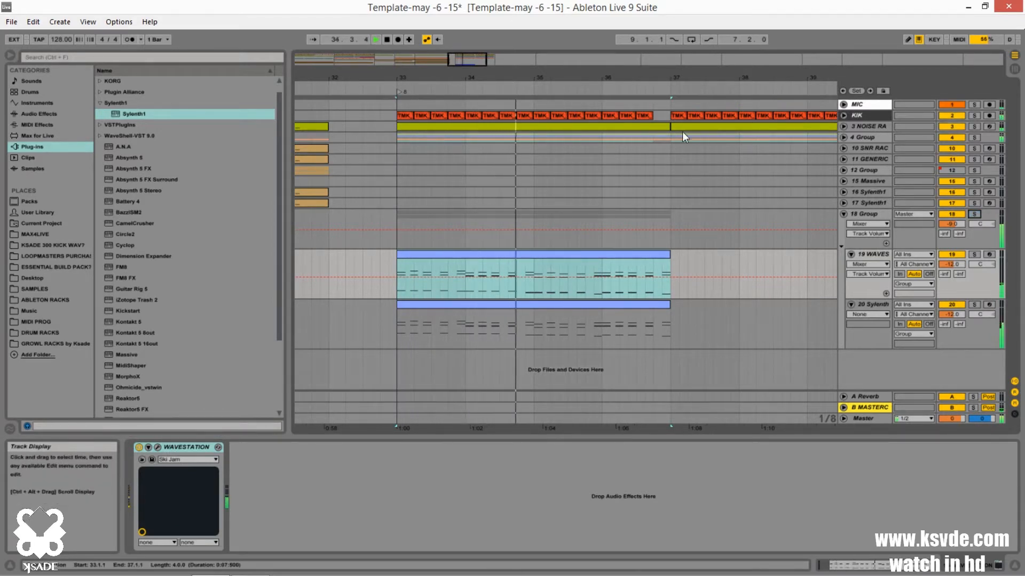
left_click(646, 127)
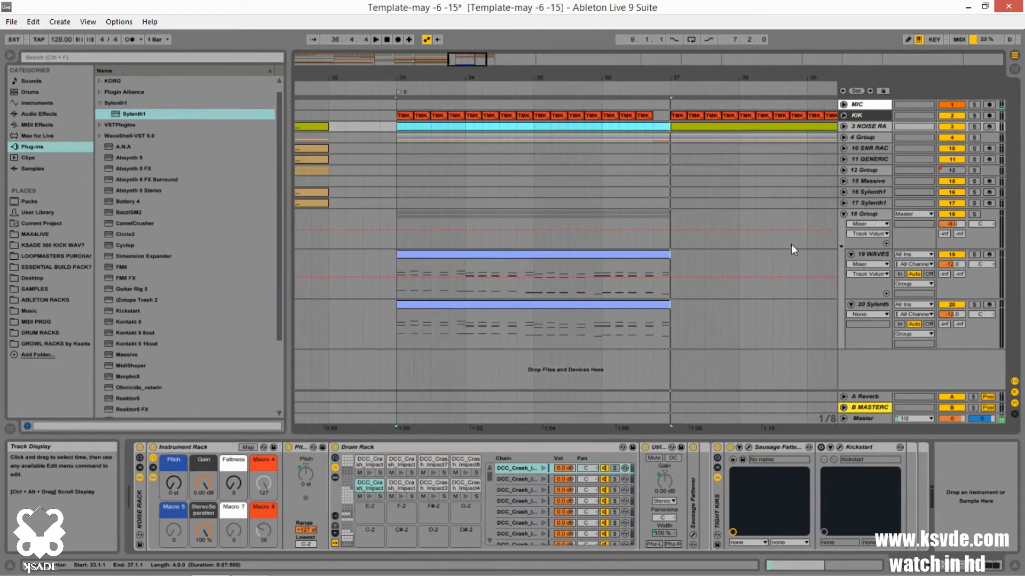
Review the Maserati HMX and NastyVCS plug-in settings on the lead group's effect chain.
left_click(875, 217)
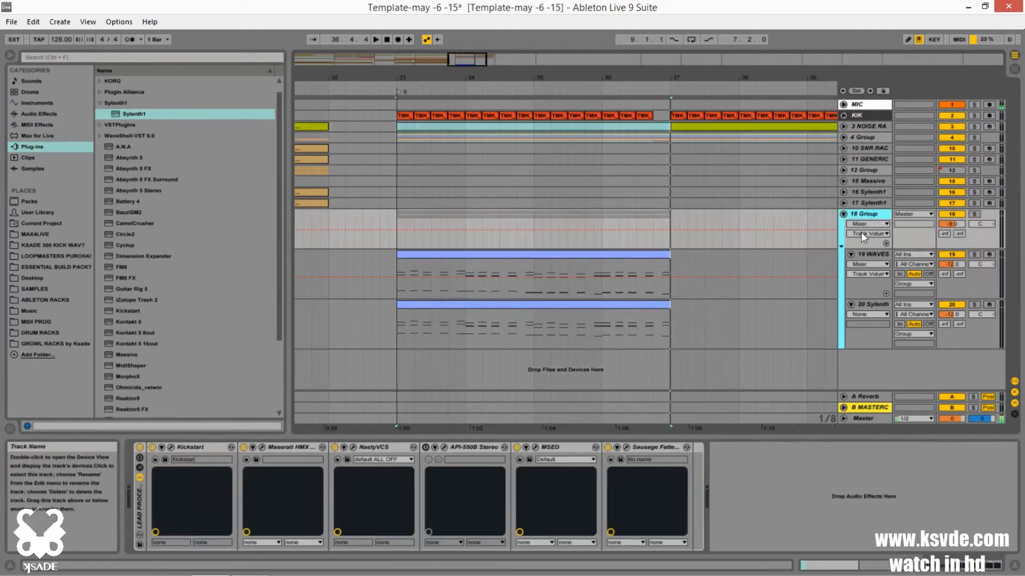
left_click(257, 448)
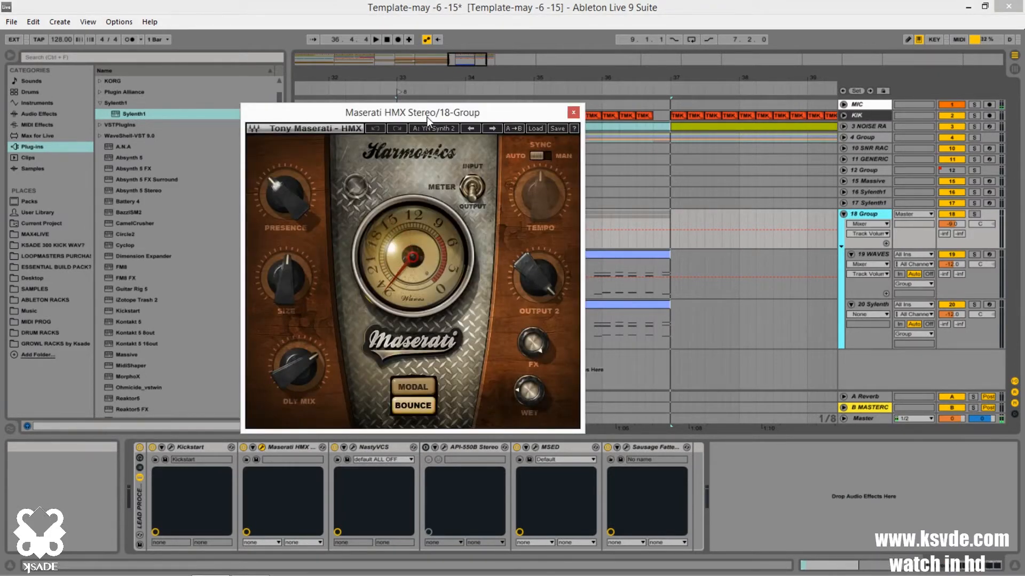
left_click_drag(427, 116, 474, 97)
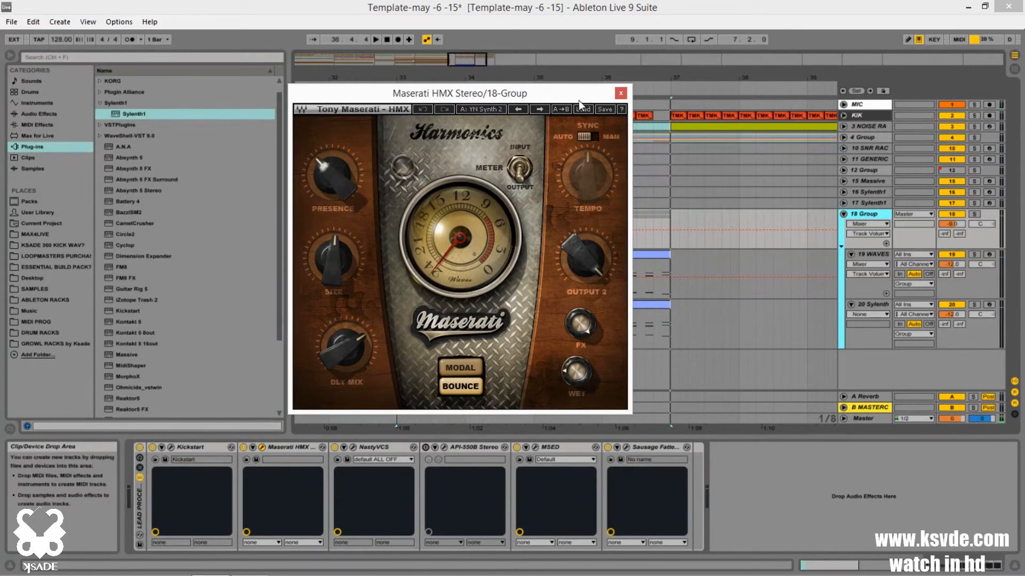
left_click_drag(579, 100, 565, 104)
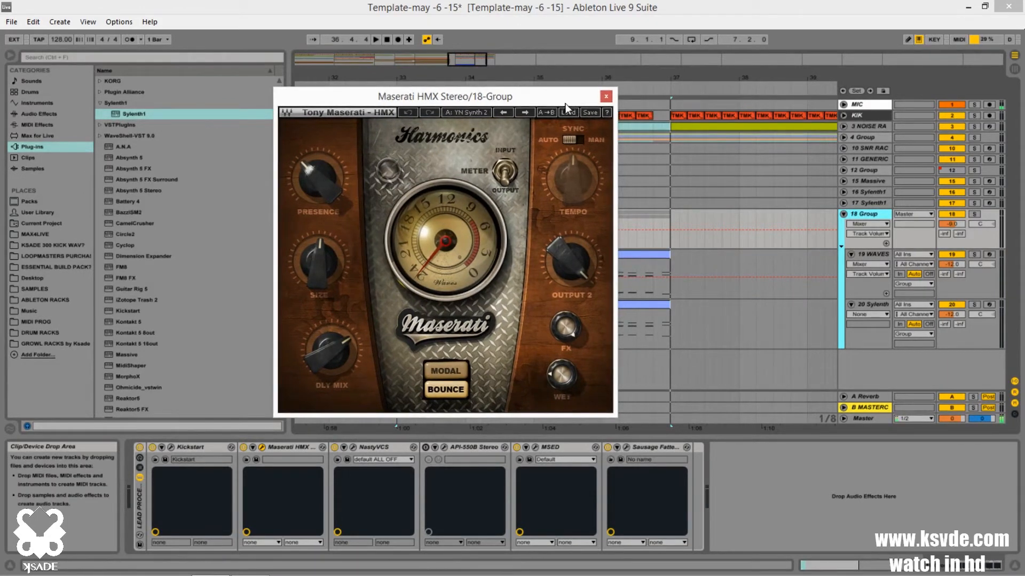
left_click(606, 97)
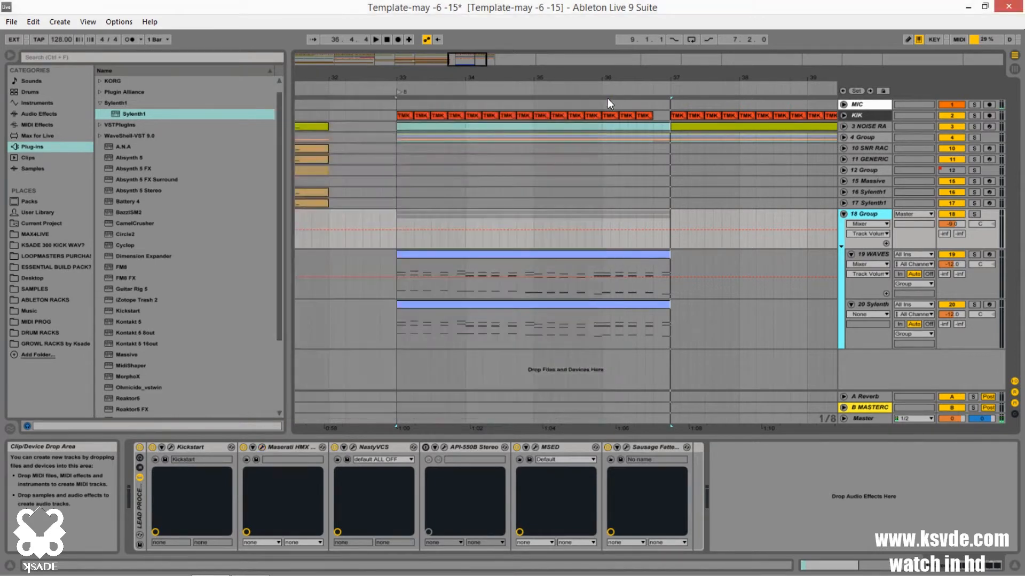
left_click(351, 447)
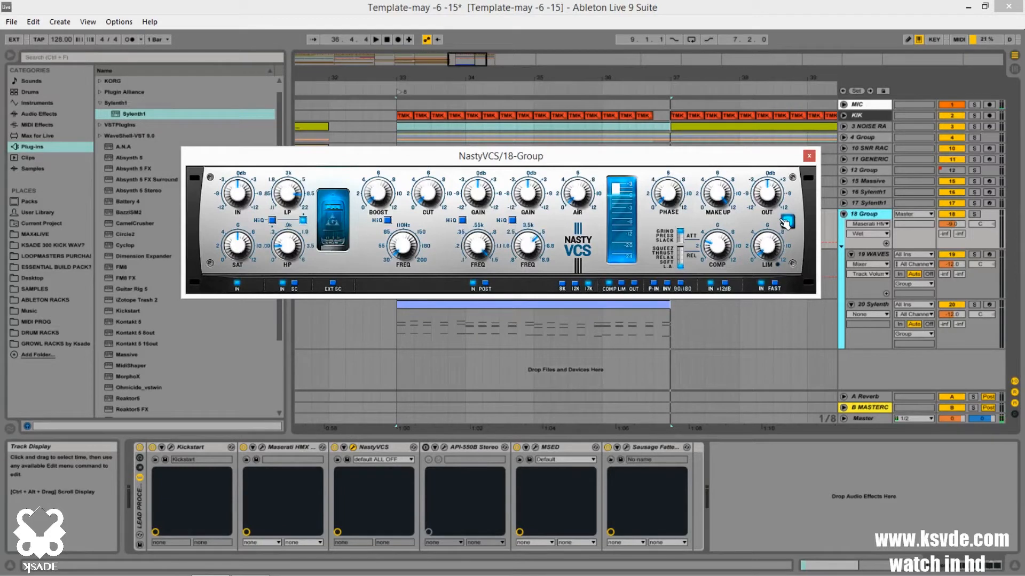
left_click(808, 156)
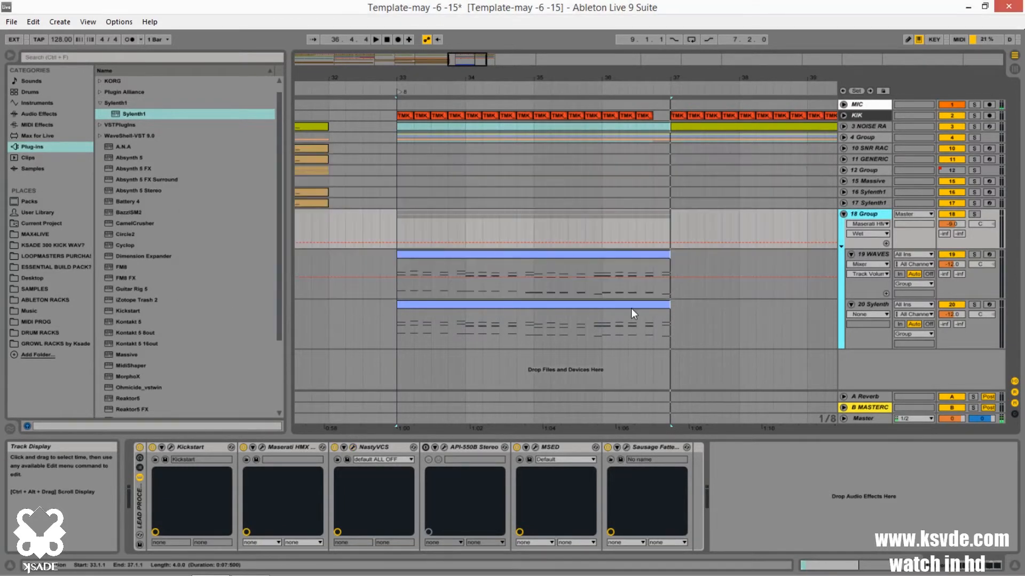
Open the lead group's MSED plug-in and set its mid gain to 5.0 dB.
left_click(535, 448)
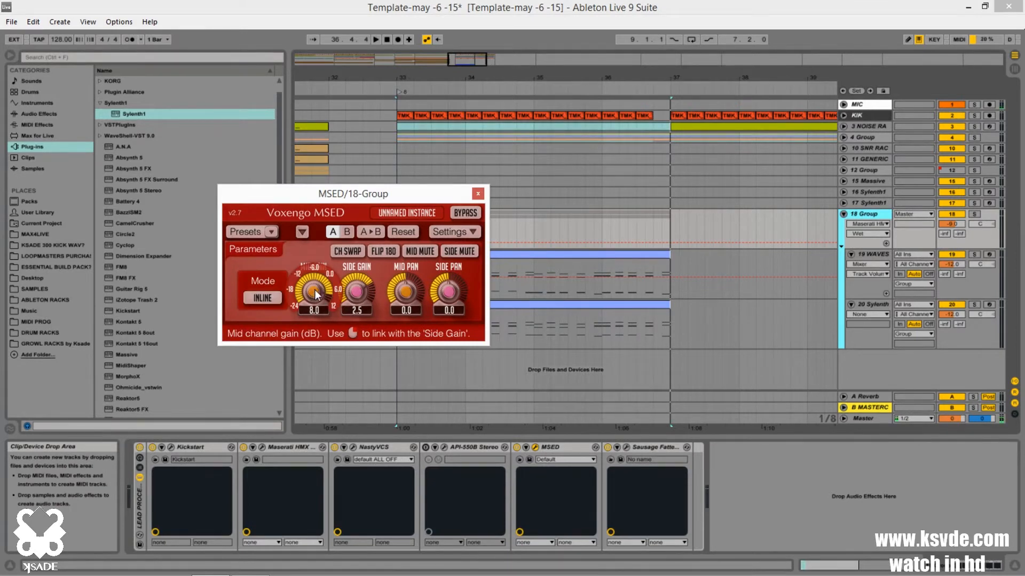
left_click_drag(316, 294, 316, 299)
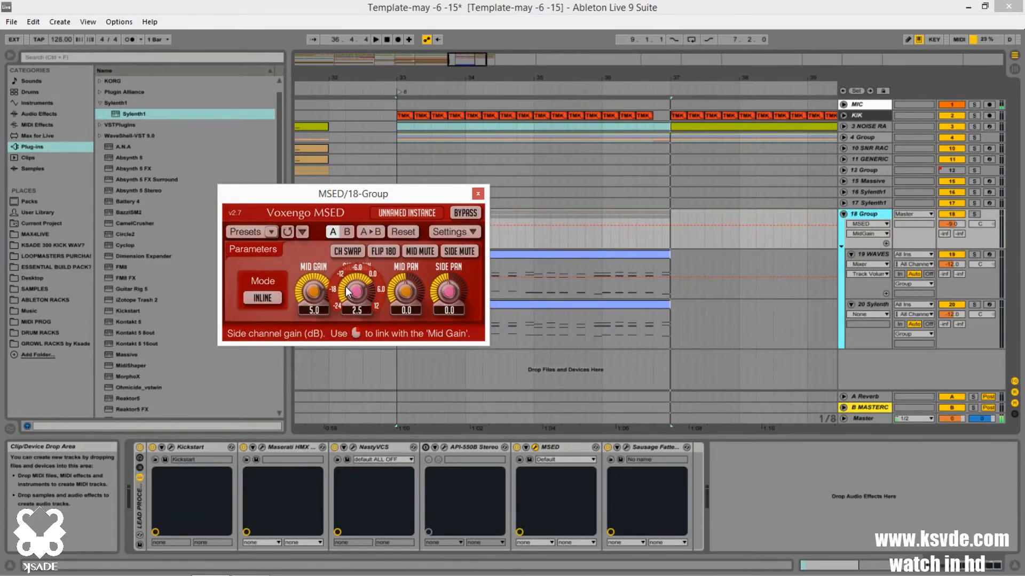
Duplicate the Sylenth1 lead track with its clip, and play the copy soloed from bar 33.
left_click(864, 302)
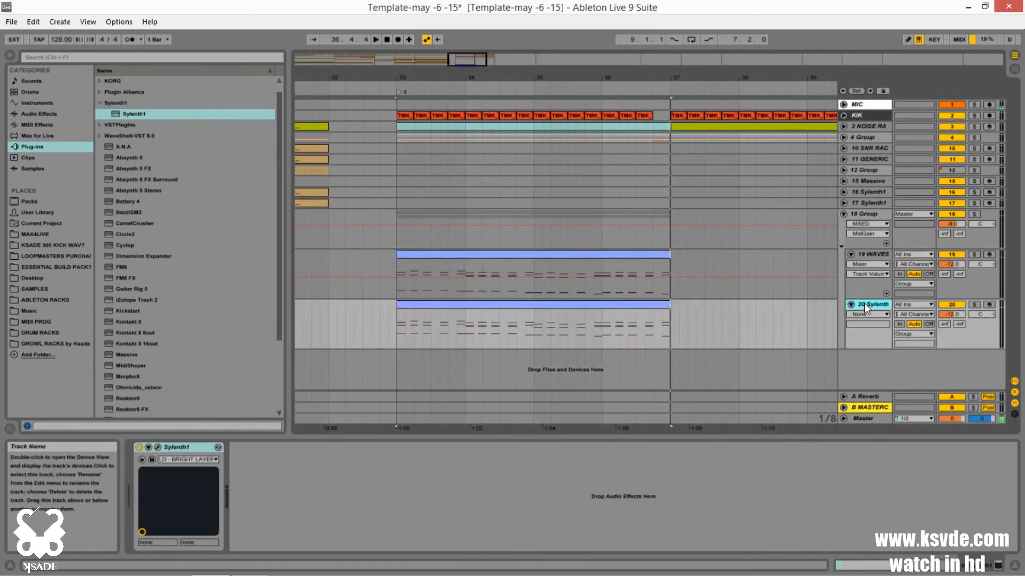
key("ctrl+d")
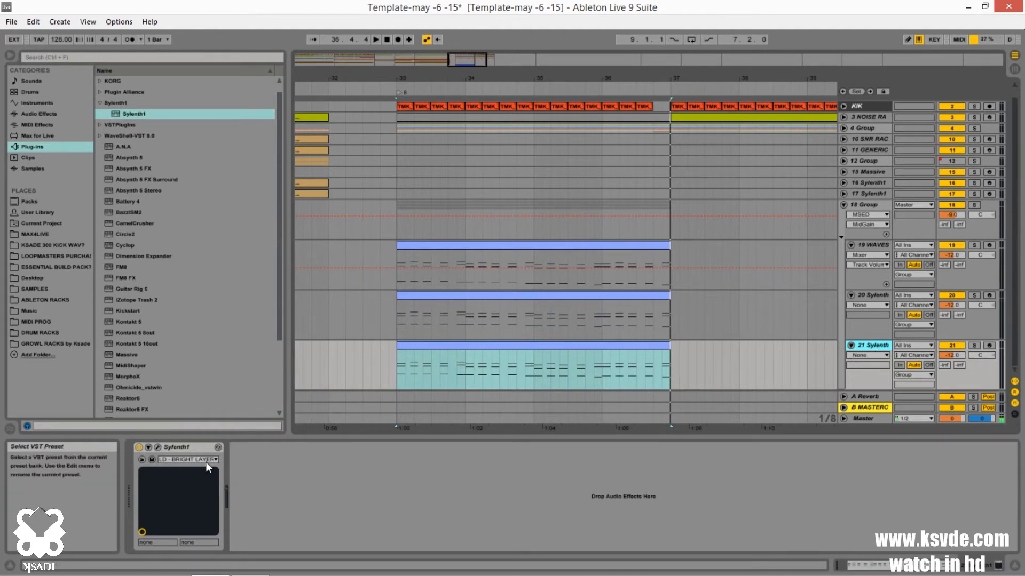
left_click(974, 346)
left_click(511, 345)
key("space")
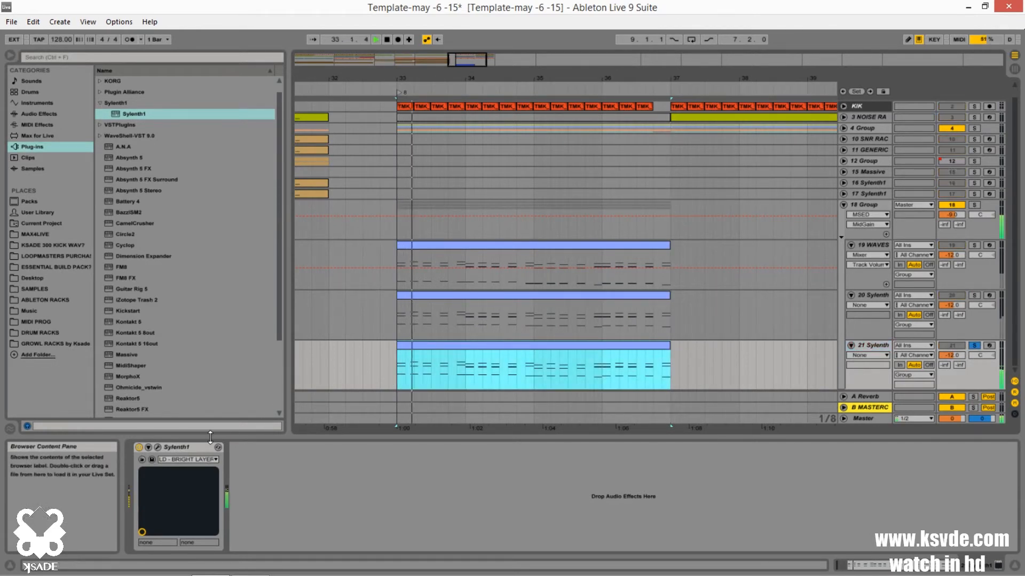
Audition the copied Sylenth1's presets back to 275: LD - TURN ON ARP 4 SHORT NOTE, and loop the four bars from bar 33.
left_click(159, 450)
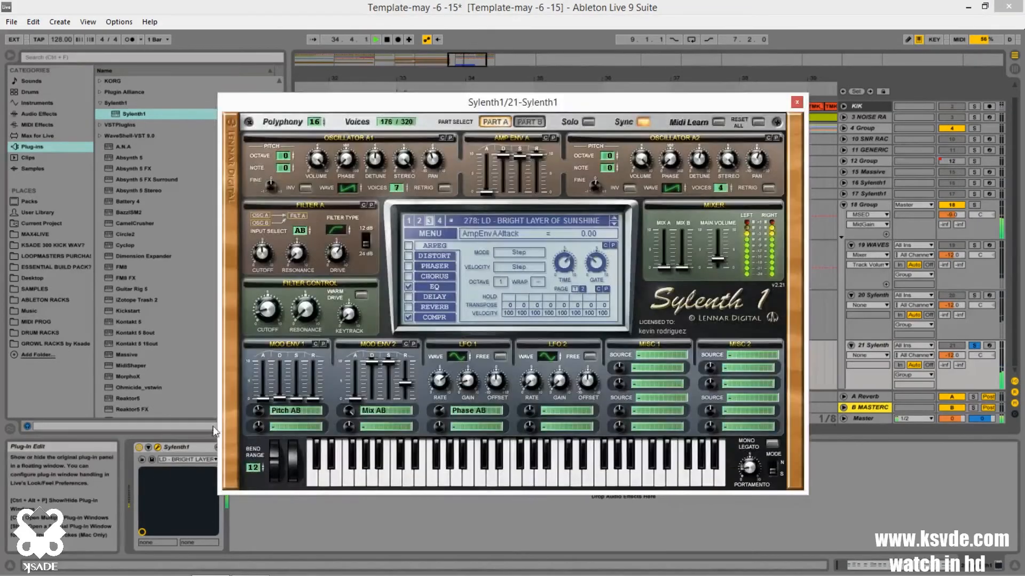
left_click(614, 224)
left_click(614, 224)
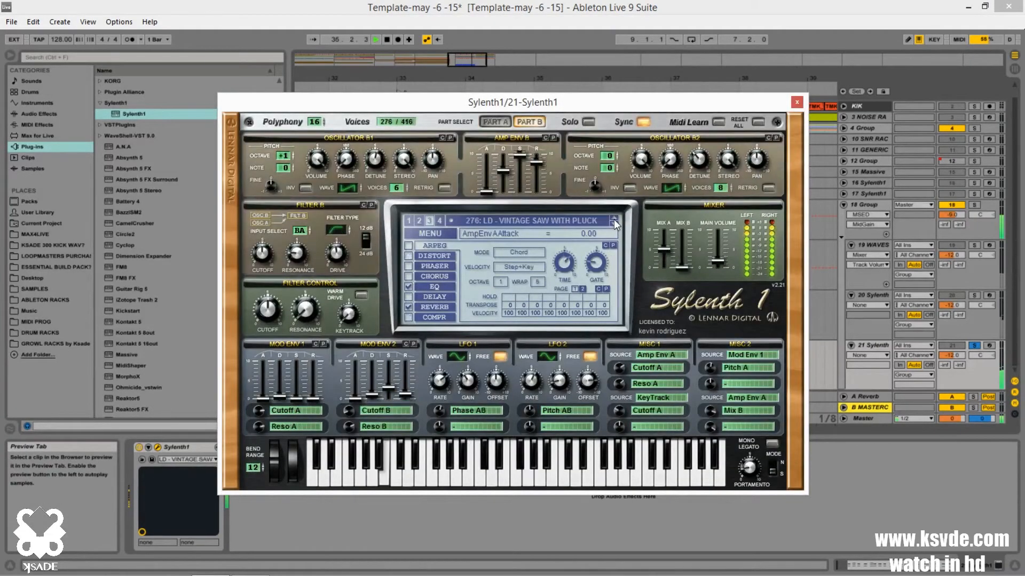
left_click(614, 224)
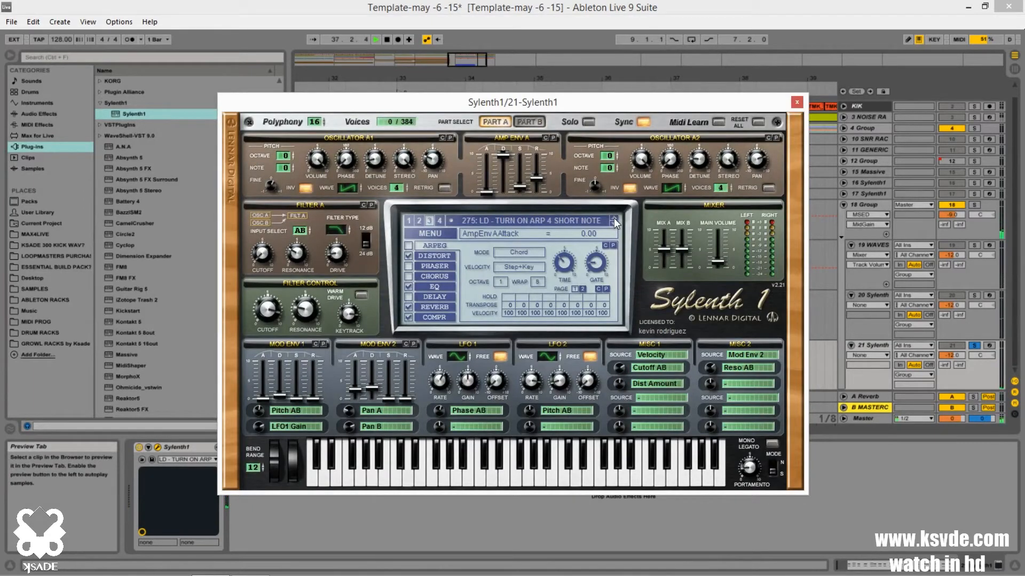
left_click_drag(625, 108, 646, 102)
key("ctrl+l")
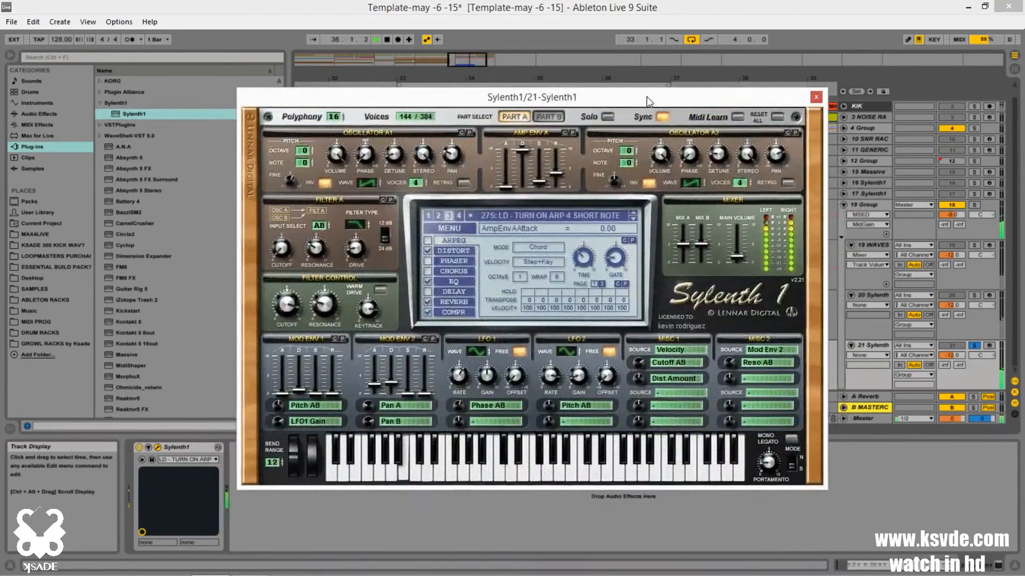
Audition the following Sylenth1 lead presets, through 280: LD - PUT EM' HIGH and 284: LD - EVERYONES DIFFERENT.
left_click(633, 220)
left_click(634, 221)
left_click(634, 221)
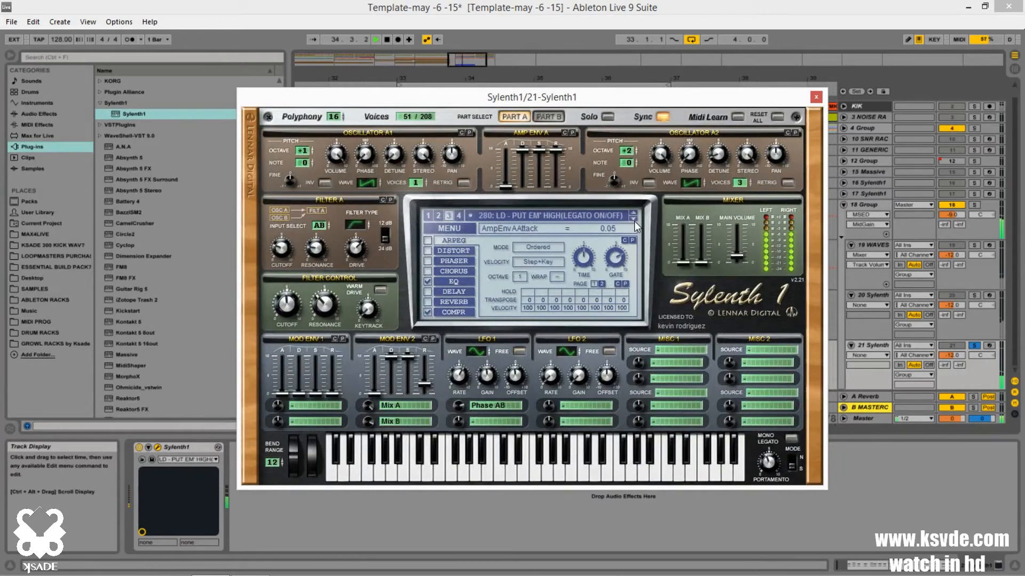
left_click(634, 221)
left_click(633, 221)
left_click(633, 221)
left_click(634, 221)
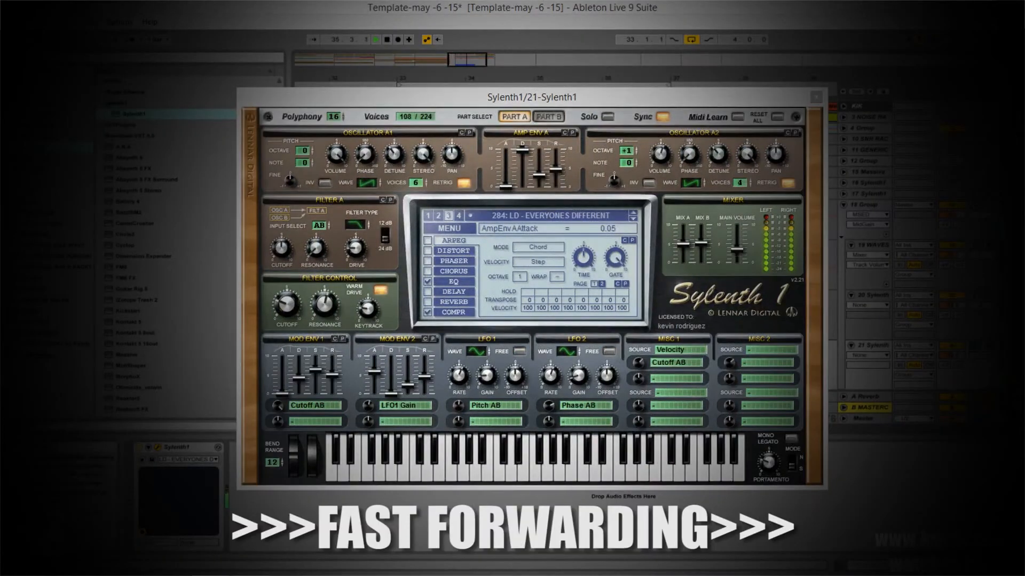
left_click(633, 220)
Try further sounds on the copied Sylenth1 track and return to preset 278: LD - BRIGHT LAYER OF SUNSHINE.
left_click(318, 316)
left_click(872, 345)
left_click(832, 184)
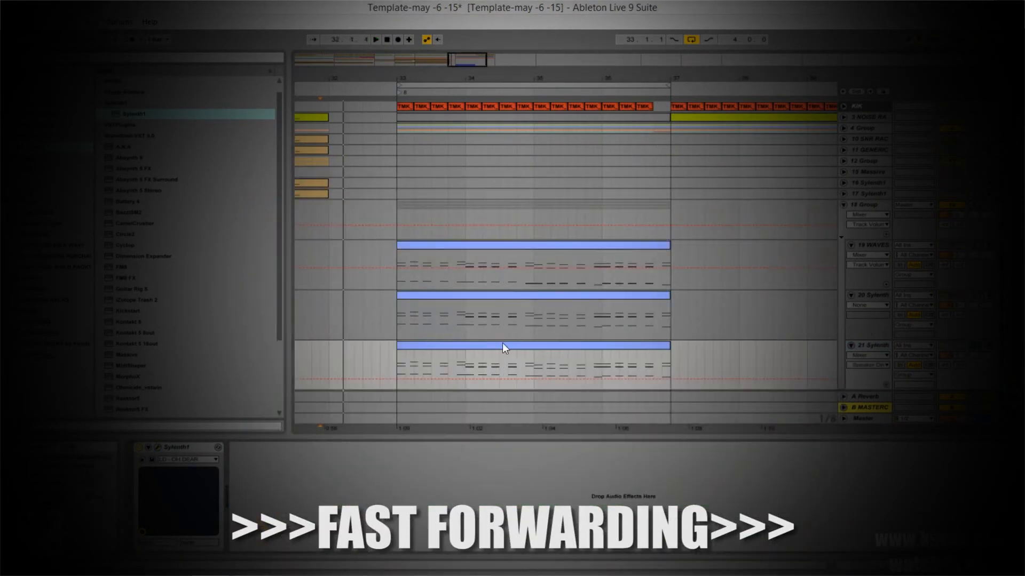
left_click(504, 348)
left_click(158, 447)
left_click(646, 299)
left_click(830, 182)
key("space")
left_click(873, 345)
left_click(158, 447)
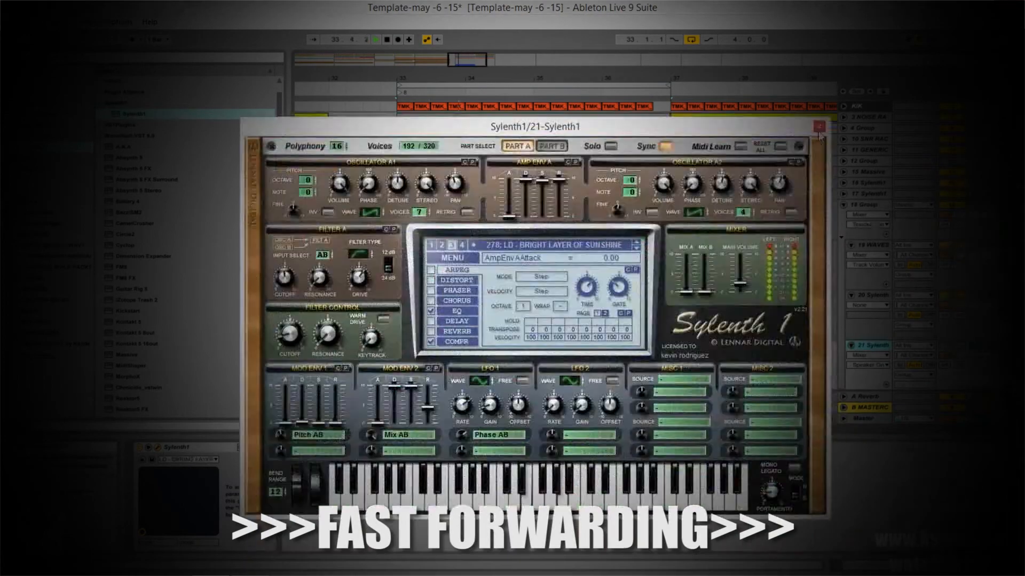
left_click(819, 128)
Load preset 160: LD OR ARP - RATE OF THE CHORDS in the copied Sylenth1 and turn on Mono Legato.
left_click(157, 447)
left_click_drag(558, 187, 563, 137)
left_click(457, 251)
left_click(442, 256)
left_click(457, 251)
left_click(424, 567)
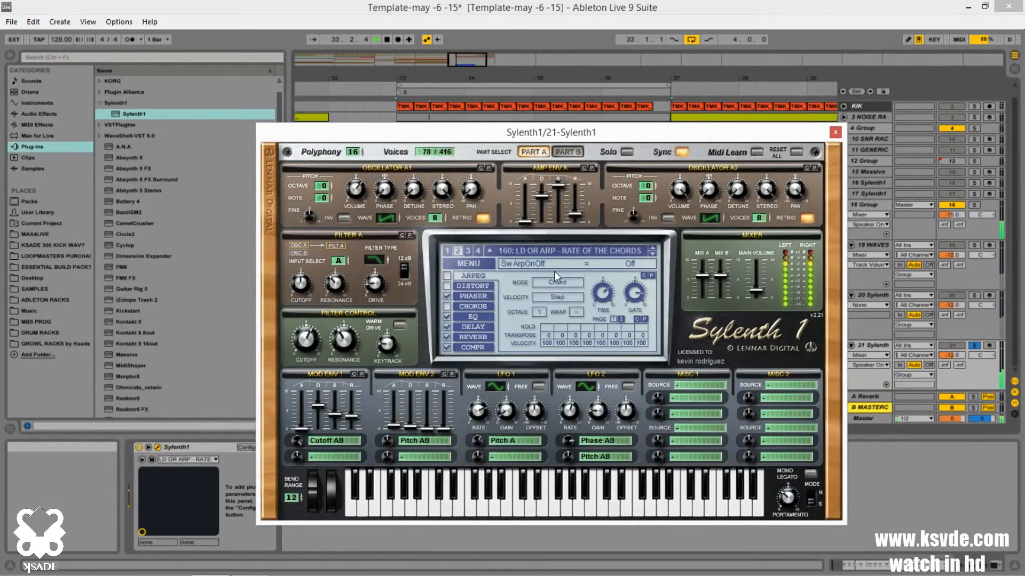
left_click(810, 473)
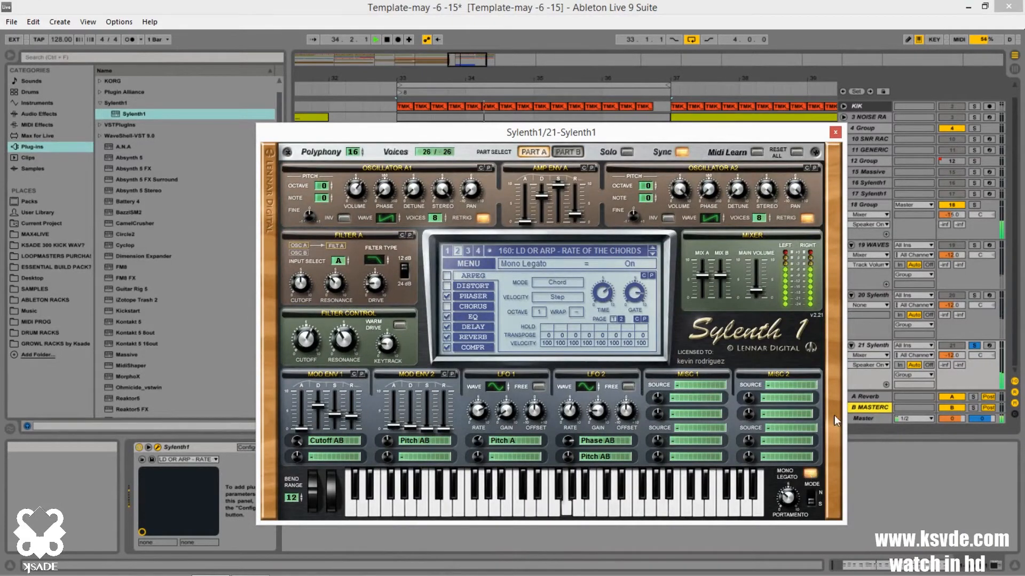
left_click(835, 132)
Open the copied track's clip and deactivate the middle and bass chord notes, keeping only the top melody active.
double_click(548, 345)
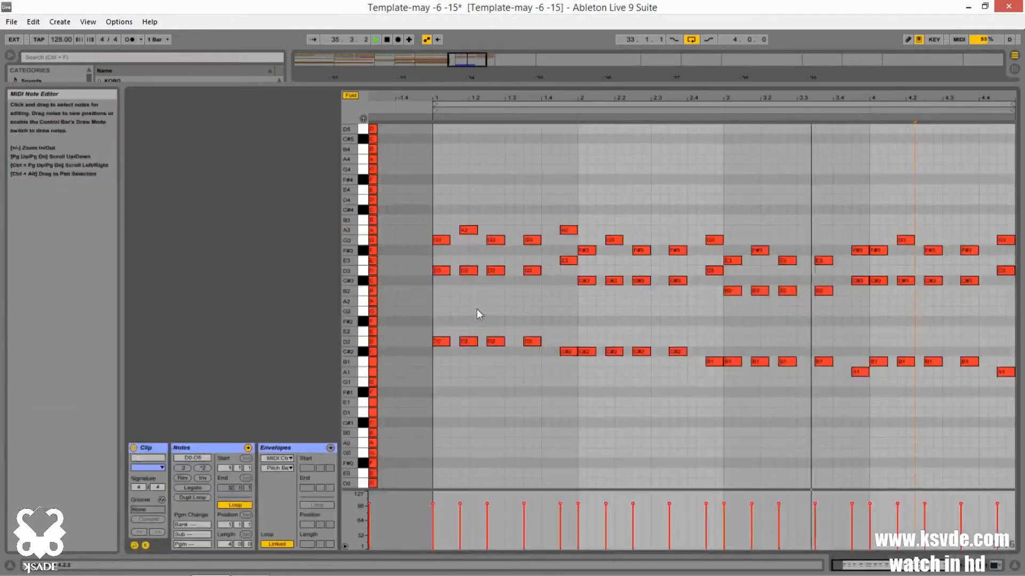
left_click_drag(439, 314, 1023, 276)
key("0")
left_click_drag(406, 310, 1020, 438)
key("0")
left_click(759, 330)
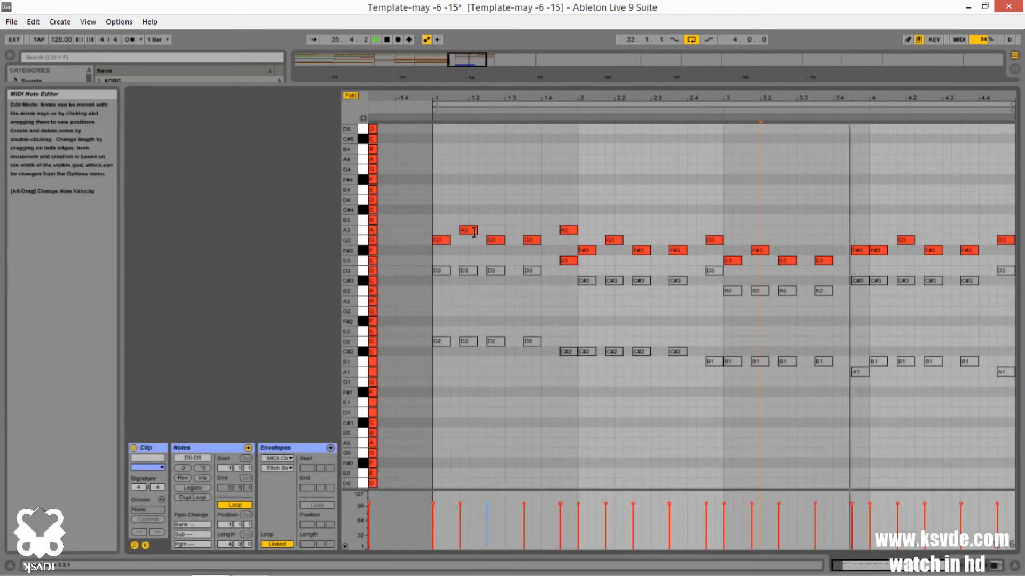
Apply Legato to the active top melody notes, E3 to A3, and listen to the whole lead group soloed.
left_click(440, 241)
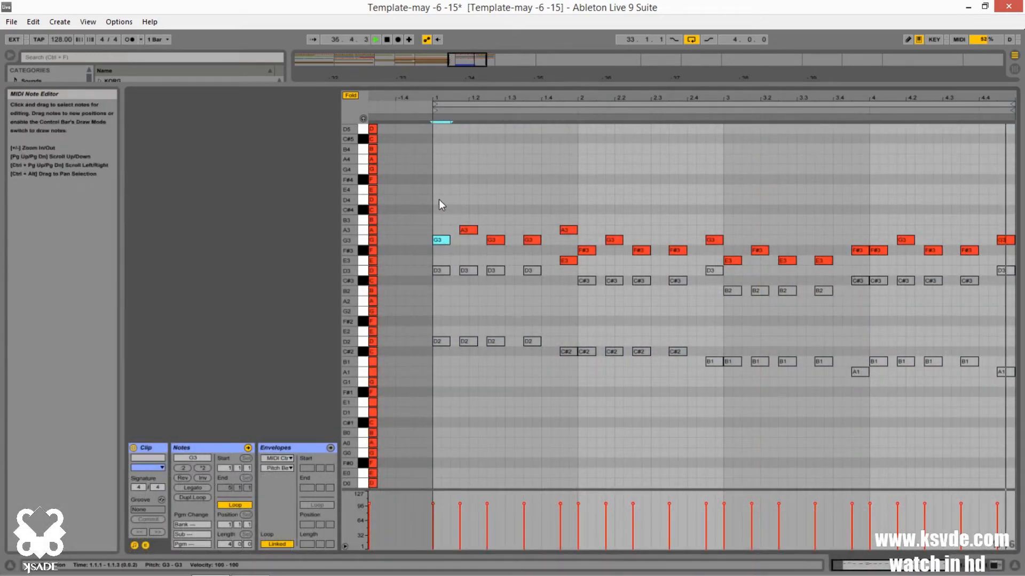
key("ctrl+a")
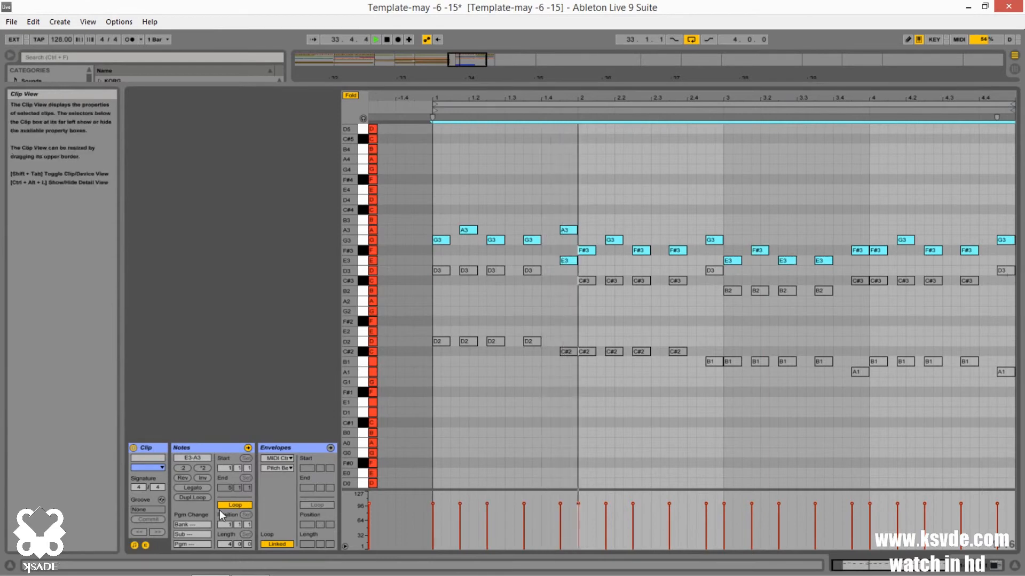
left_click(195, 488)
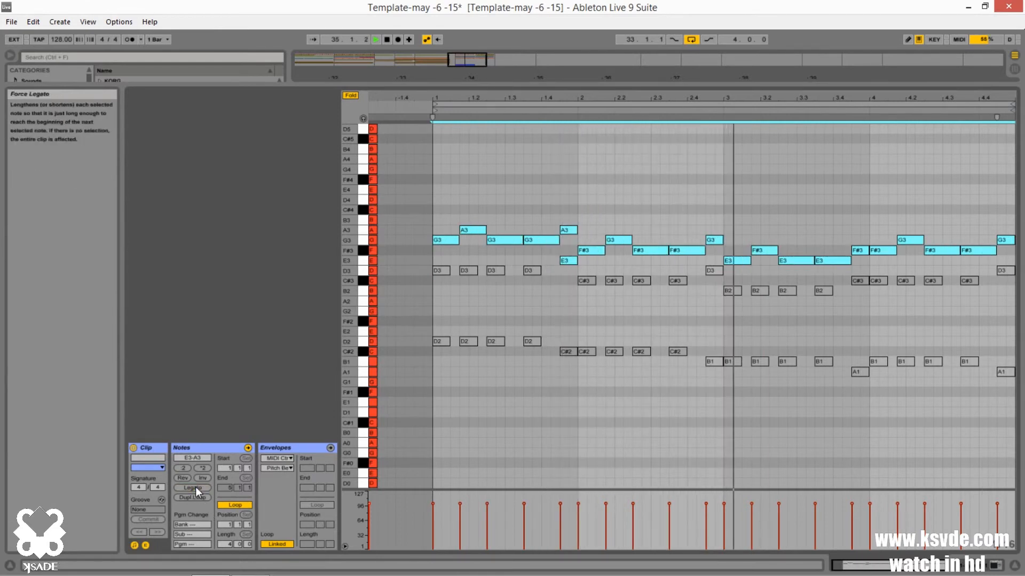
key("shift+Tab")
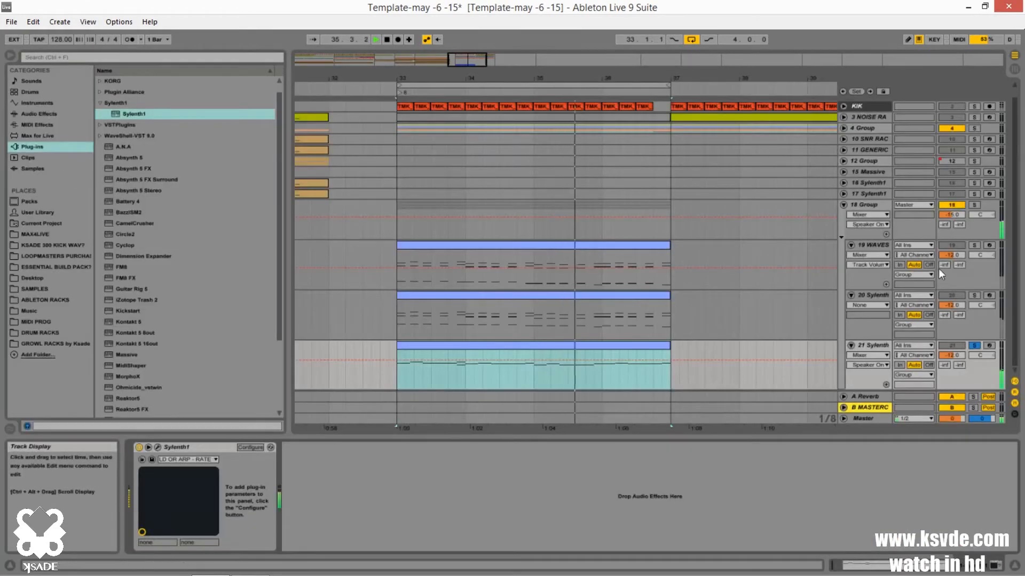
left_click(974, 205)
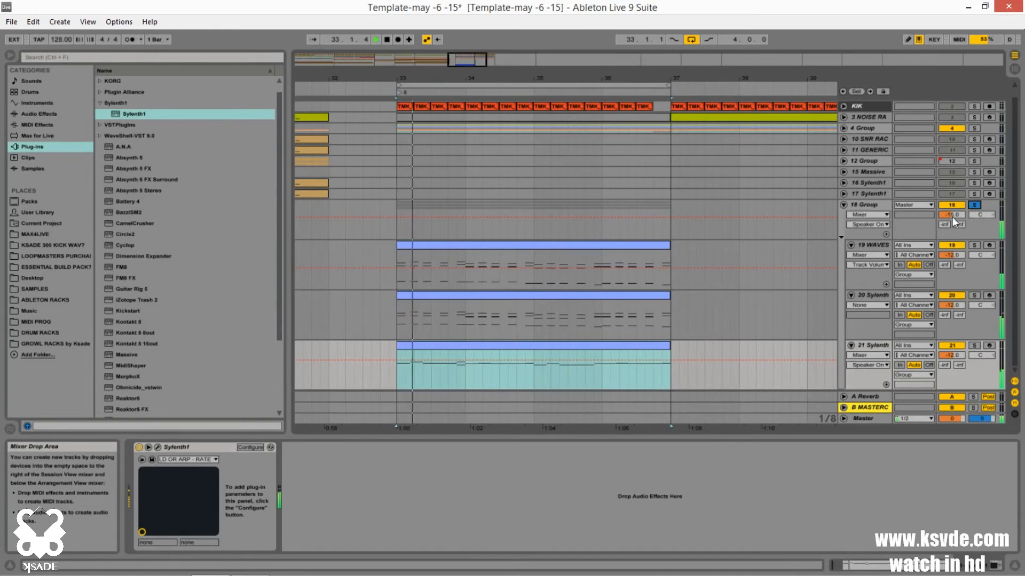
Transpose all notes in the copied track's clip up one octave, to the range A2 to A4.
left_click(524, 347)
key("shift+Tab")
left_click(449, 215)
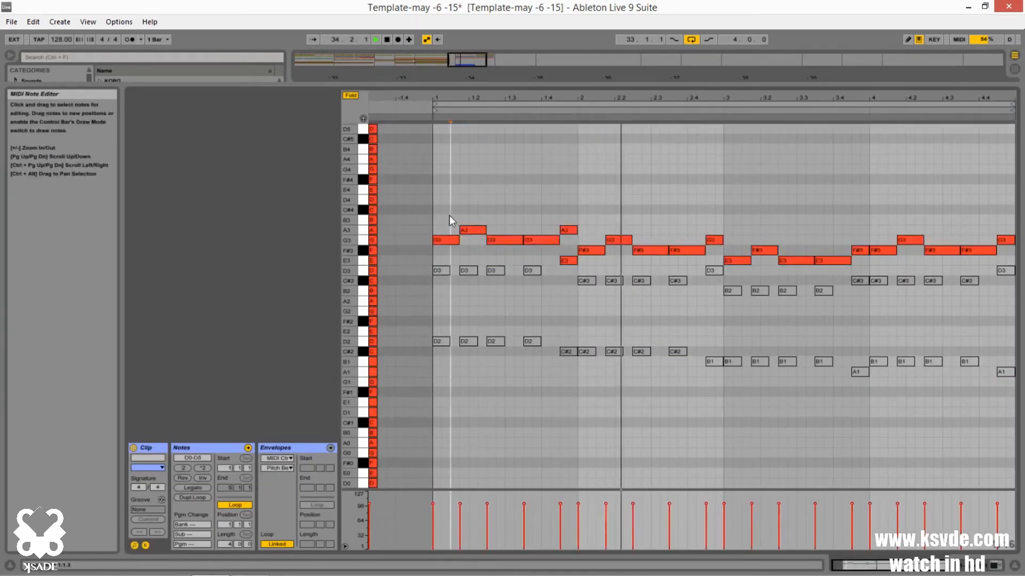
left_click_drag(449, 216, 1001, 379)
key("shift+Up")
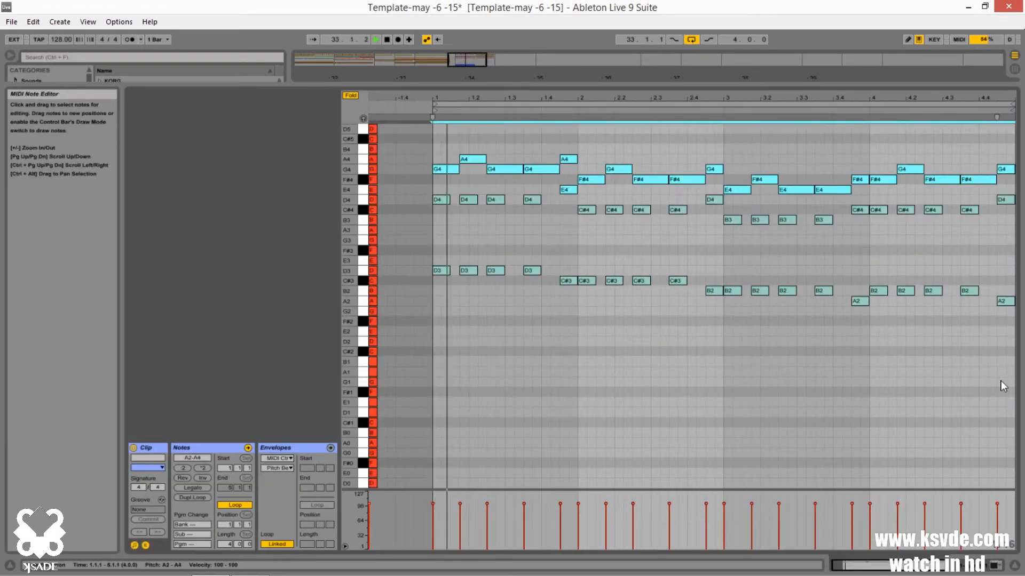
key("shift+Tab")
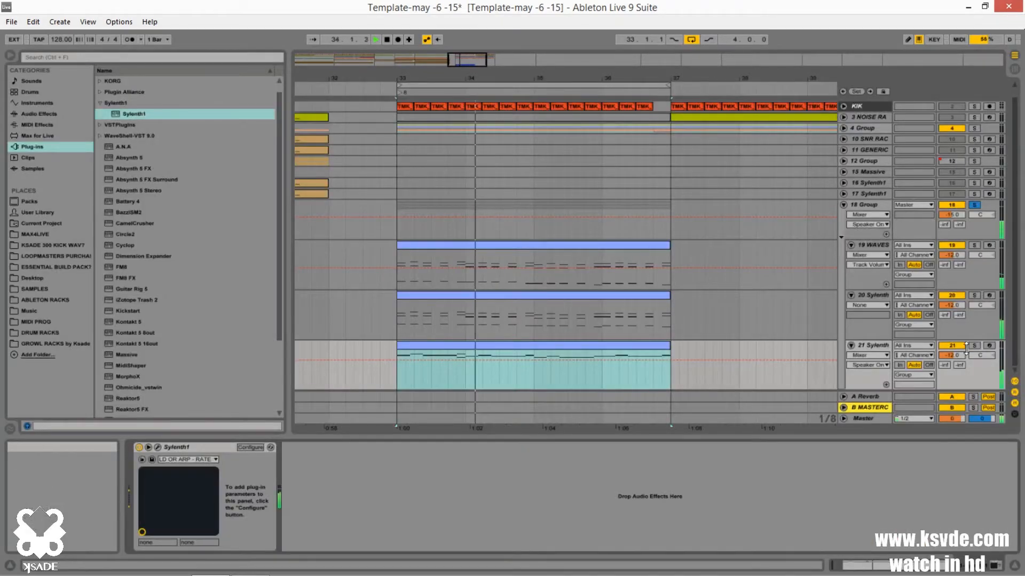
Listen to the new melody layer in the full mix, and play its track soloed from bar 33.
left_click(976, 206)
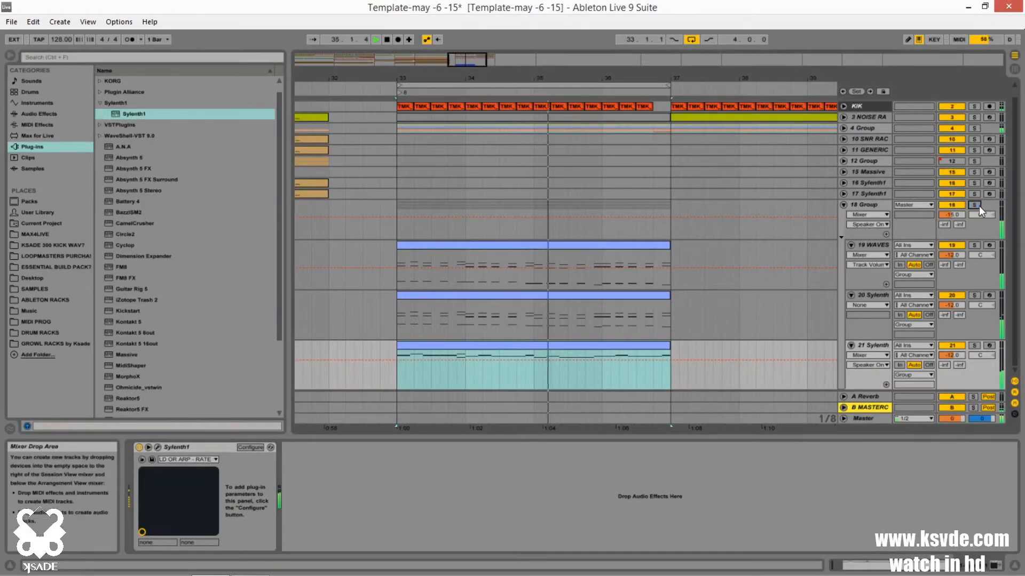
left_click(951, 355)
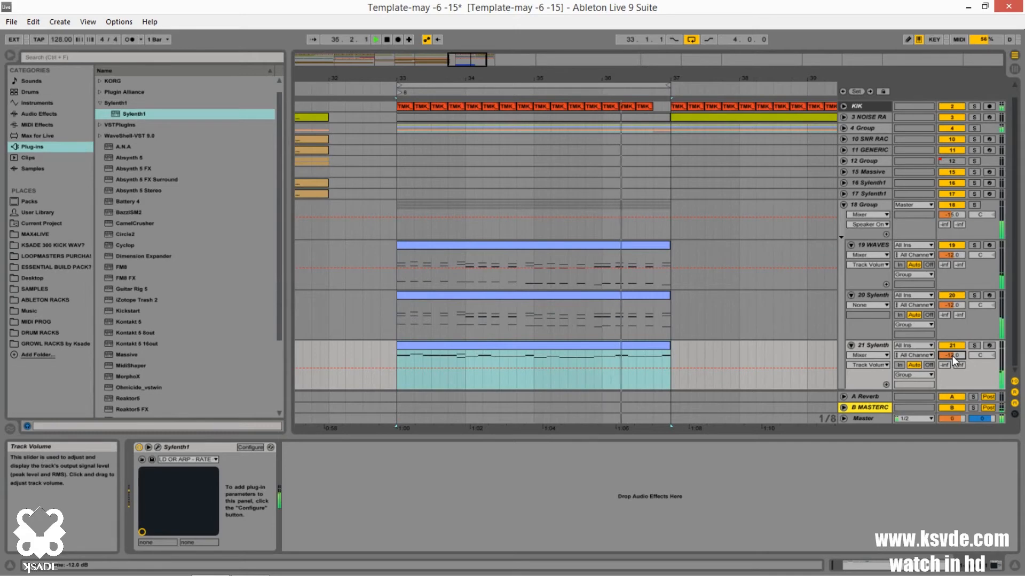
left_click(974, 346)
key("space")
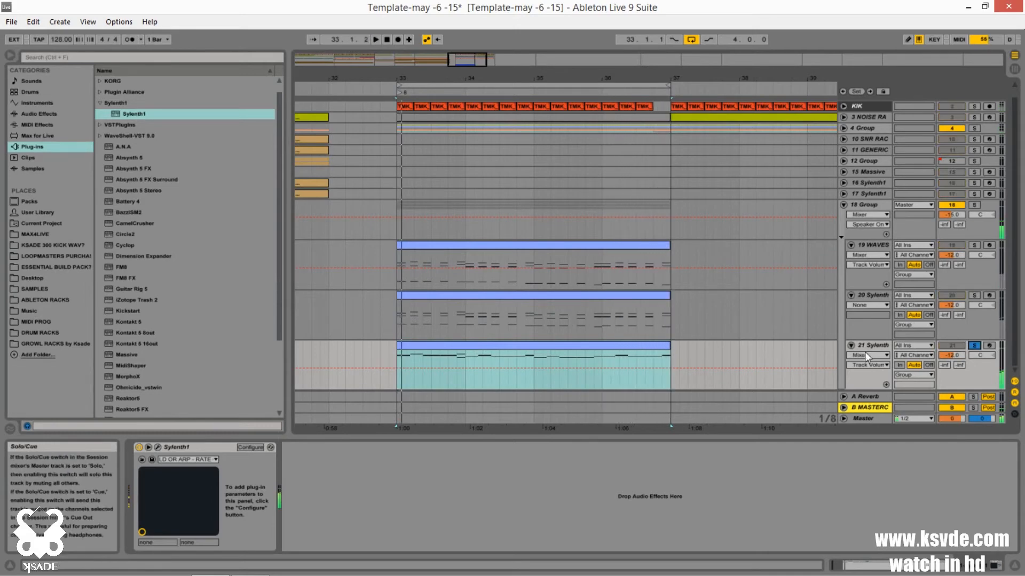
Audition Sylenth1 presets on the soloed track 21, settle on 167: CHD + MELODY LINE DRIVER, and switch off its arpeggiator.
left_click(546, 344)
key("space")
left_click(157, 447)
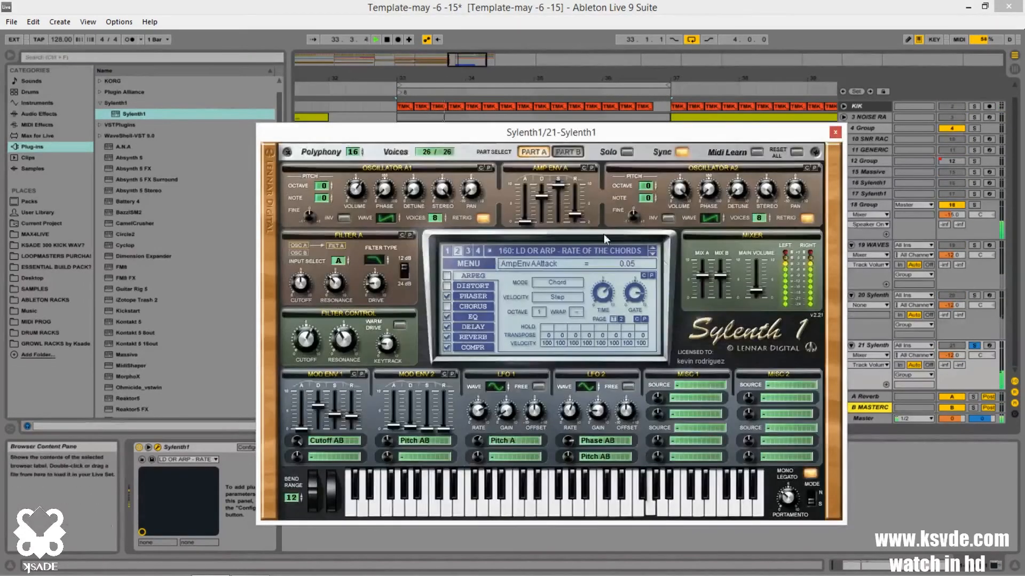
left_click(652, 254)
left_click(652, 254)
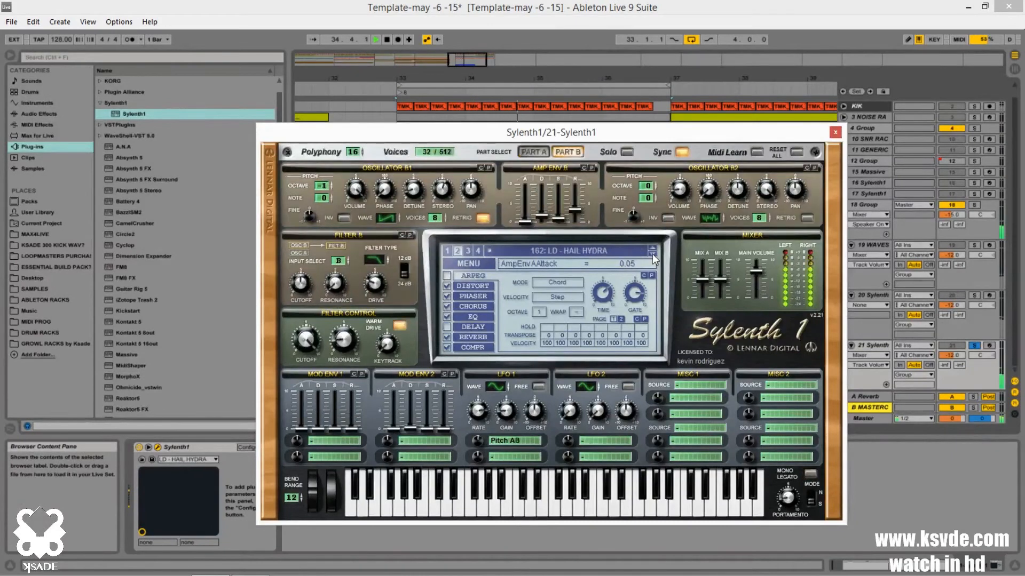
left_click(652, 254)
left_click(653, 254)
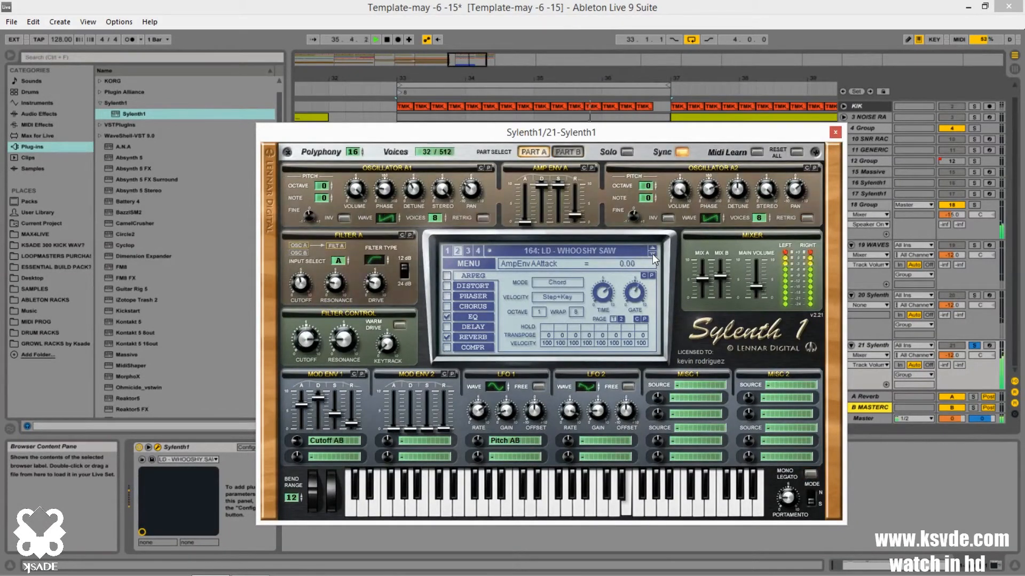
left_click(652, 254)
left_click(652, 254)
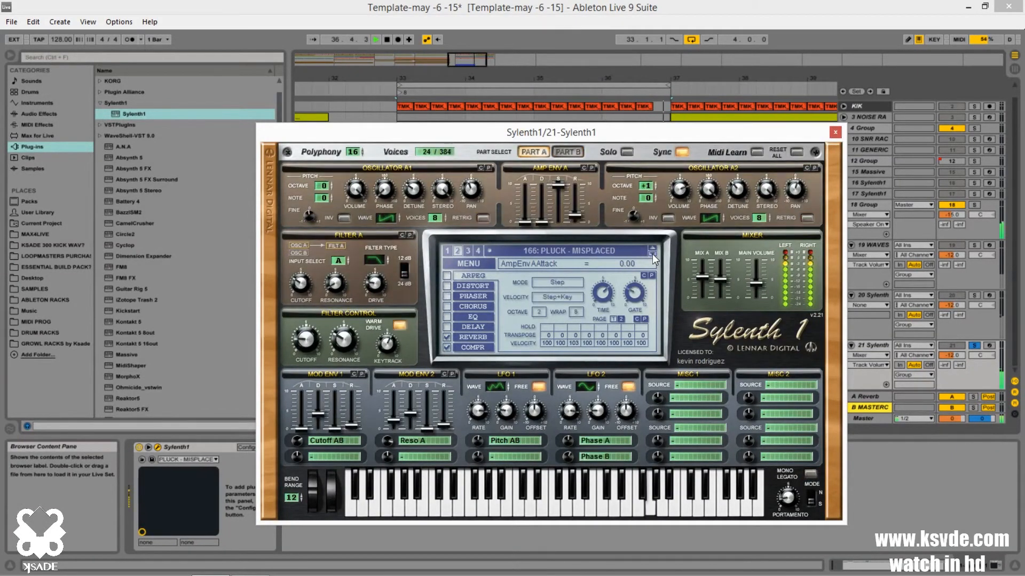
left_click(652, 254)
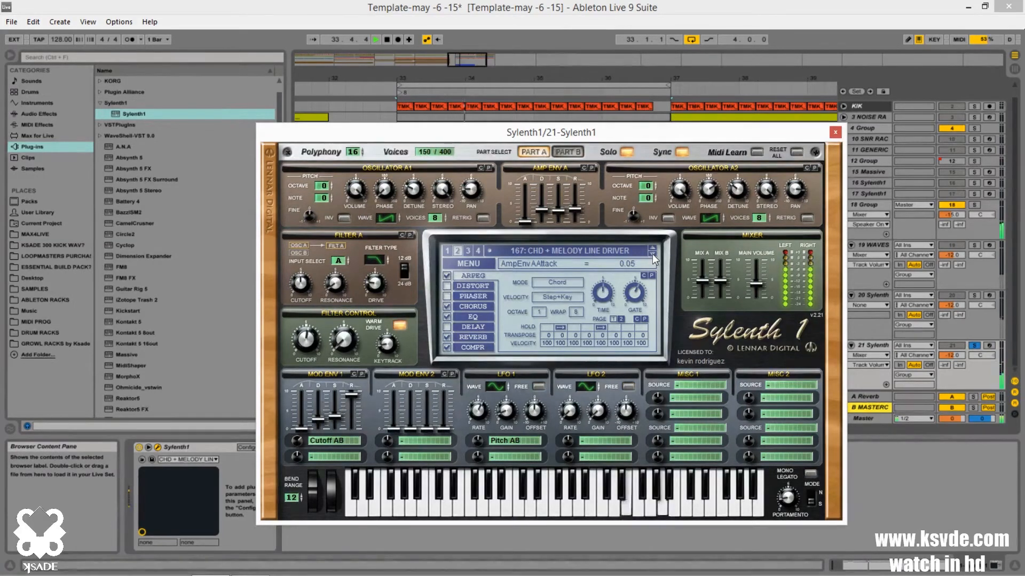
left_click(447, 275)
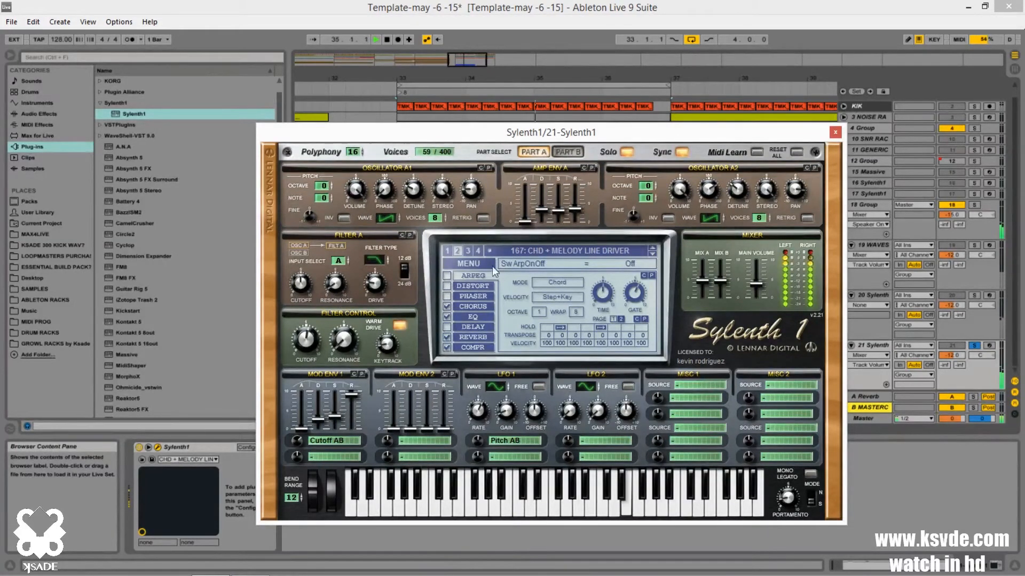
Listen to the whole lead group soloed with the new preset, close the synth window, and unsolo the group.
left_click(975, 205)
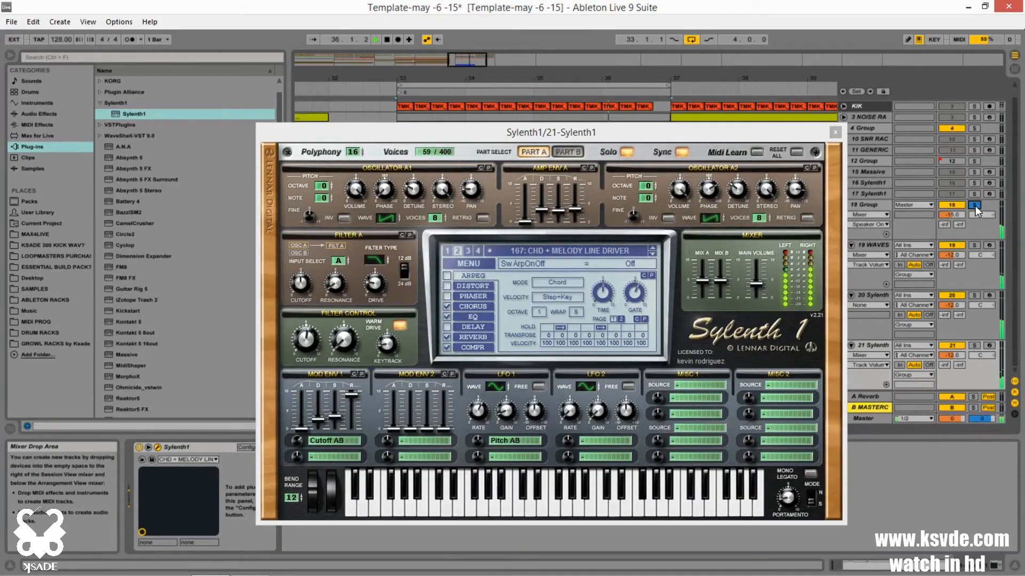
left_click(835, 133)
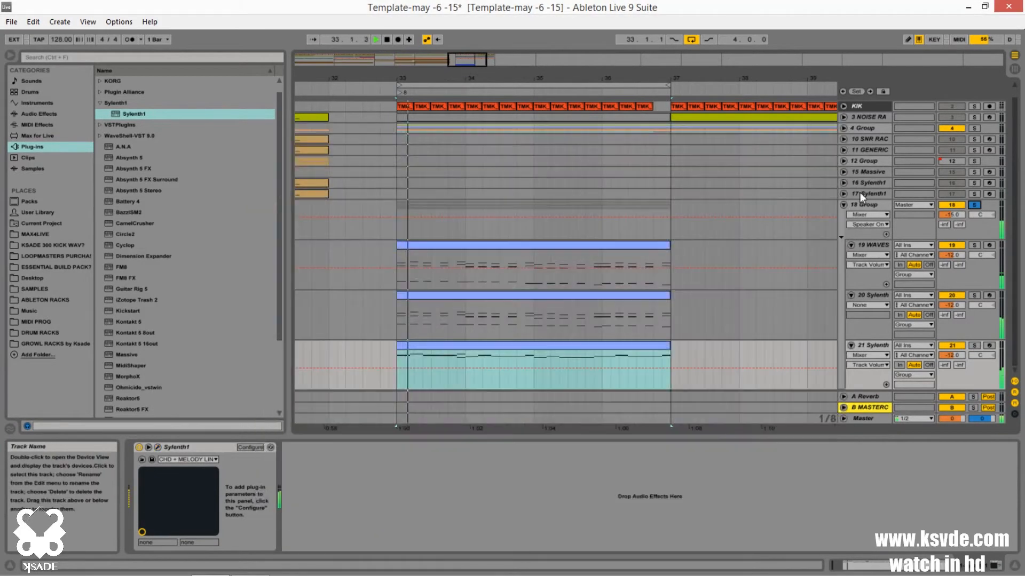
left_click(973, 206)
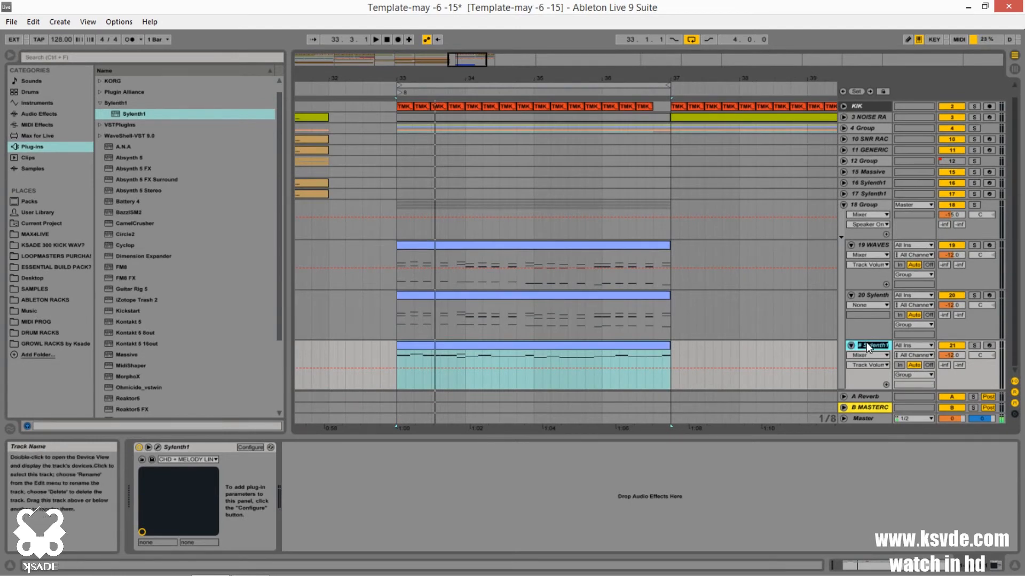
Rename the three tracks in the lead group MELO, SAW and PIANO, working from the lowest track upward.
type("MELO")
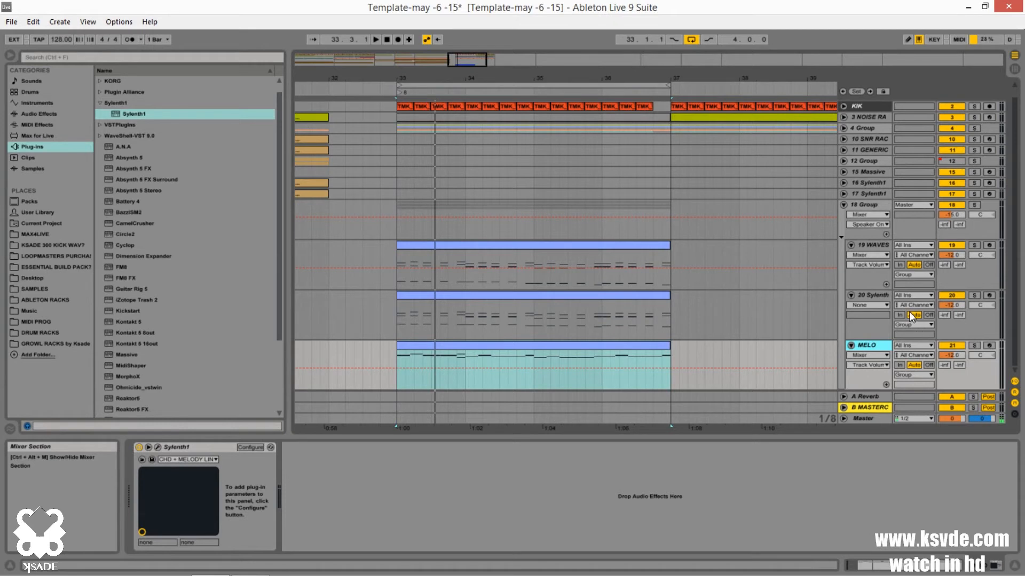
left_click(878, 295)
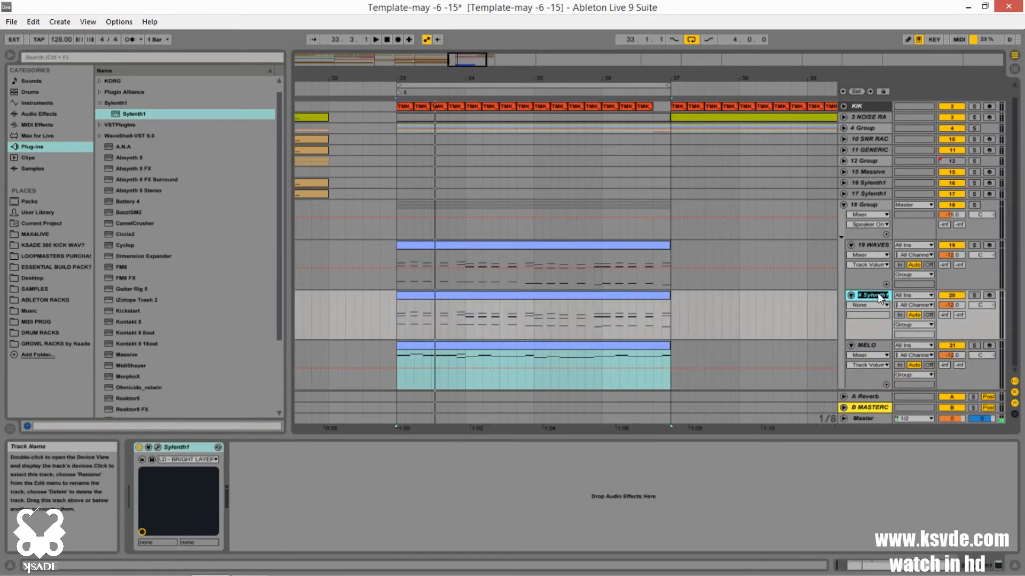
key("Return")
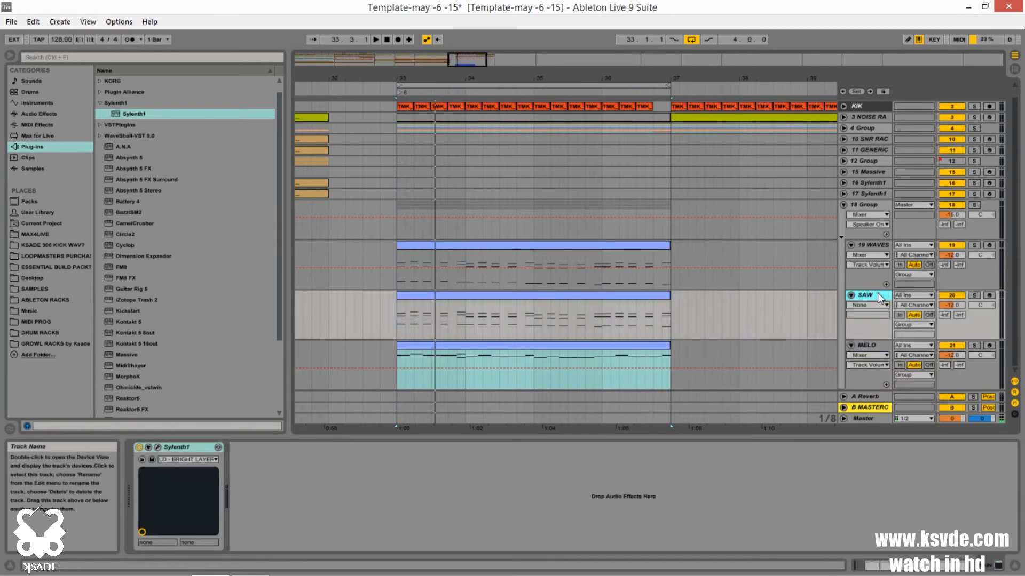
left_click(872, 245)
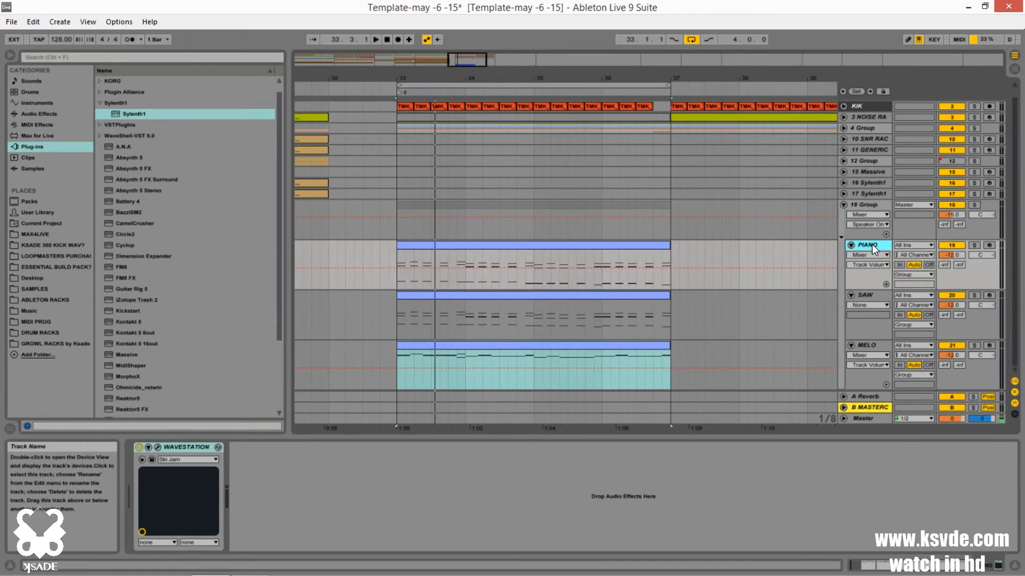
Duplicate the MELO track and play the copy soloed from bar 33.
left_click(866, 346)
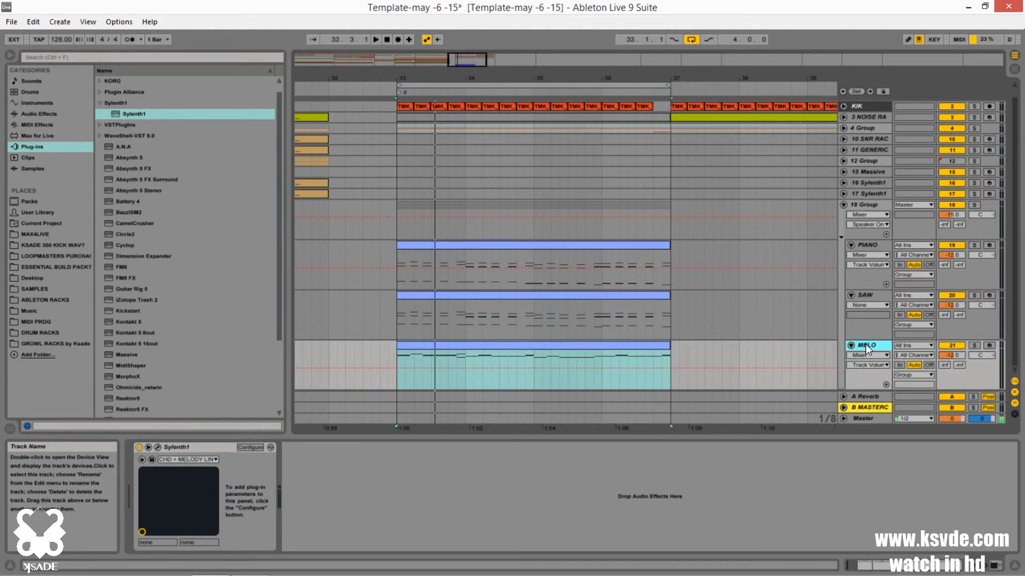
key("ctrl+d")
scroll(866, 345, "up", 5)
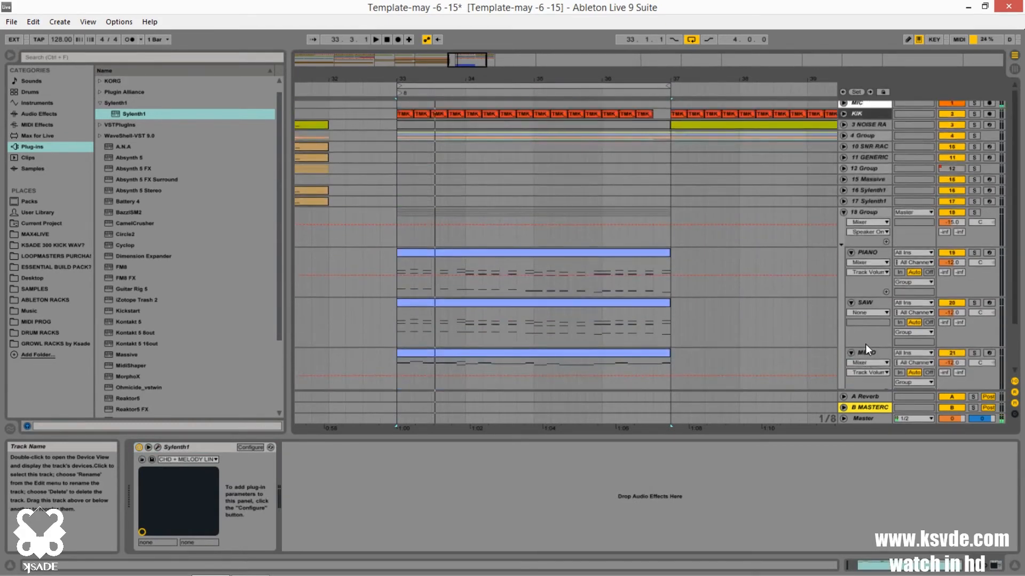
scroll(866, 345, "down", 5)
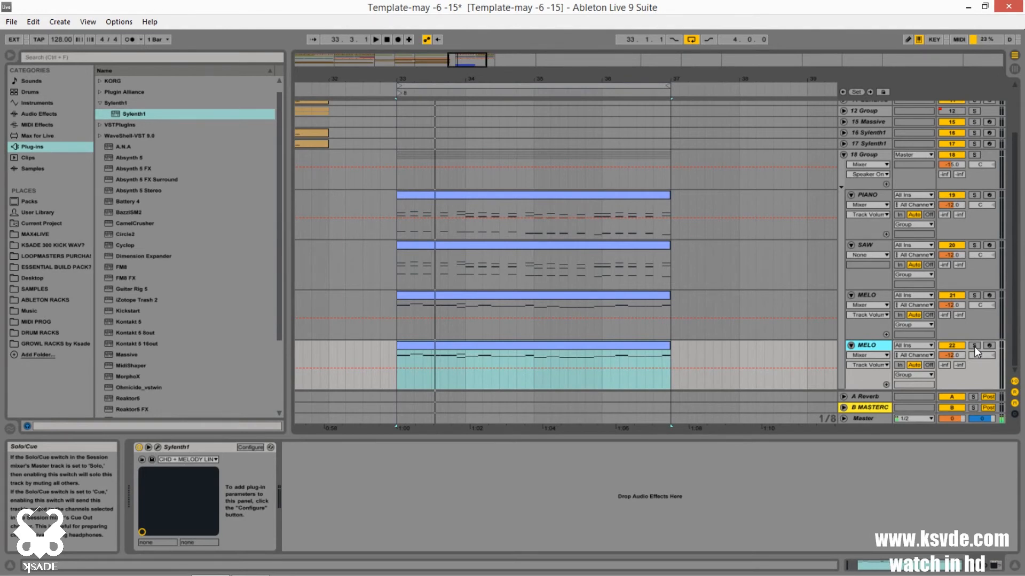
left_click(974, 347)
left_click(550, 345)
key("space")
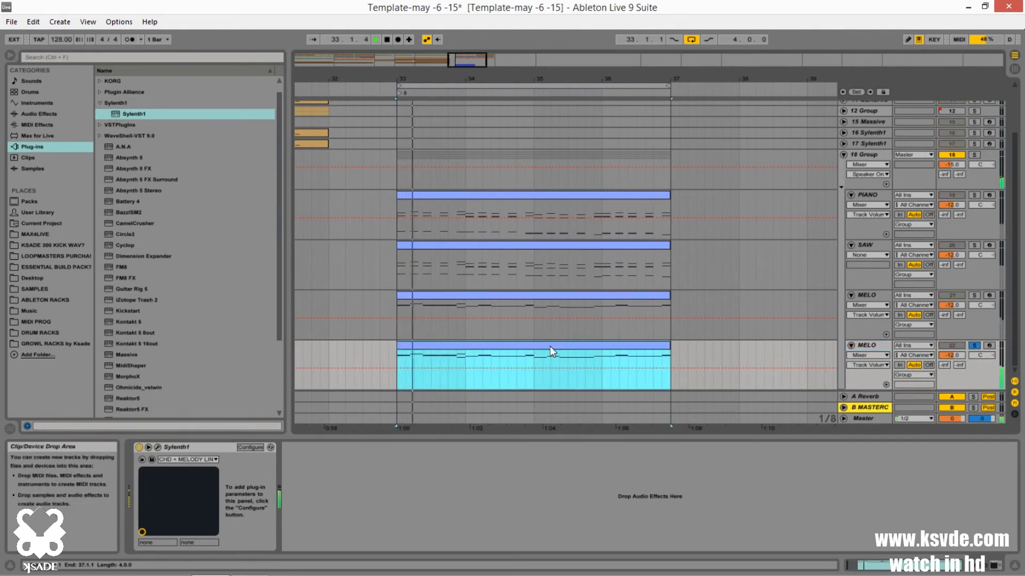
Audition successive Sylenth1 presets on the duplicated MELO track, up to 179: DROP FAST ACID.
left_click(157, 449)
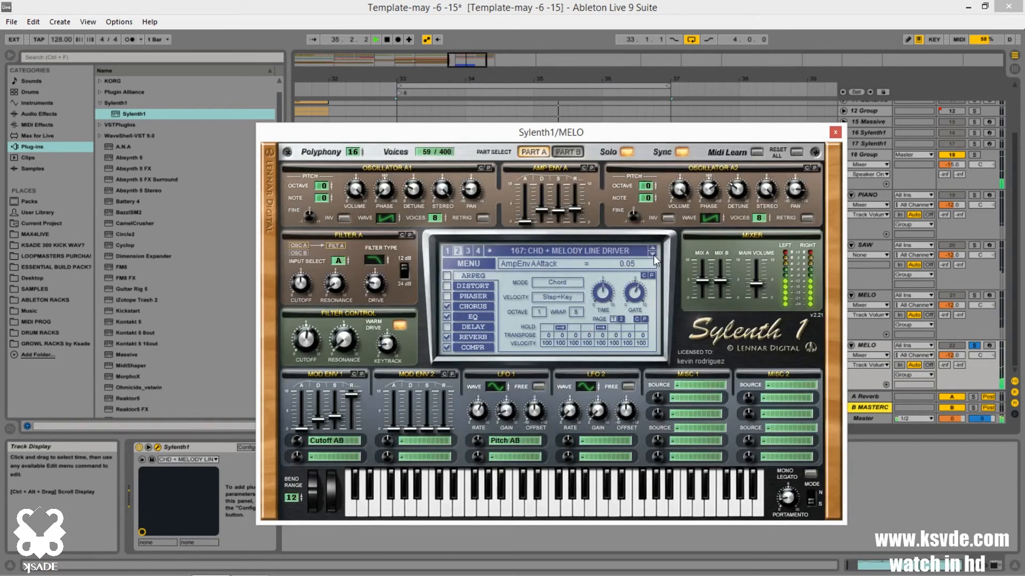
left_click(654, 255)
left_click(654, 255)
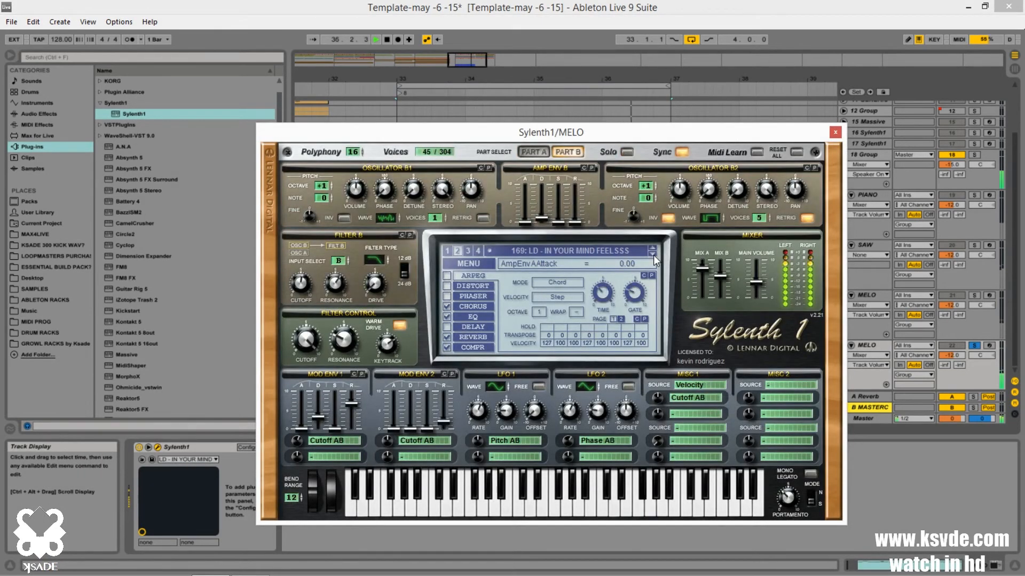
left_click(653, 255)
left_click(653, 255)
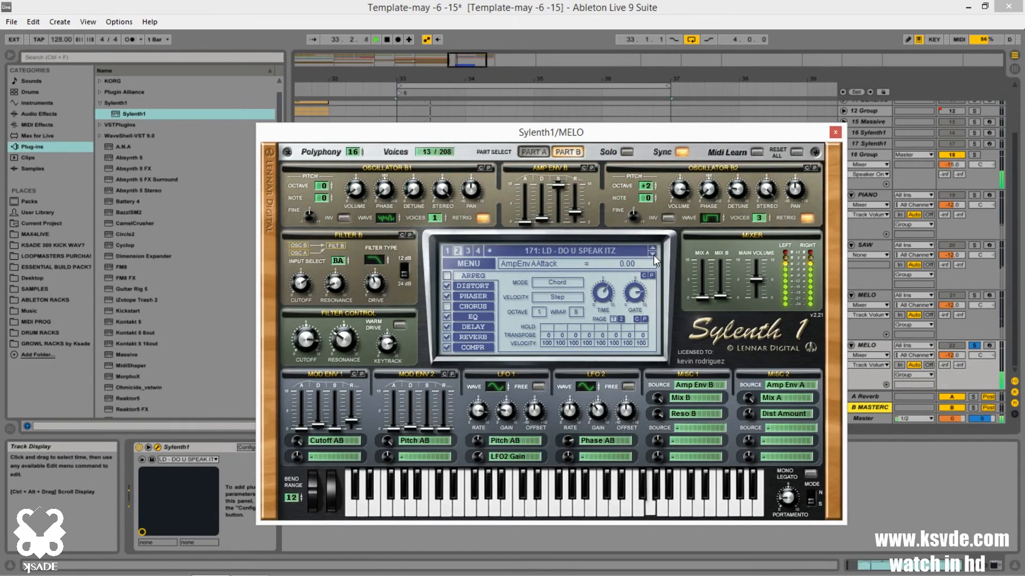
left_click(654, 255)
left_click(654, 255)
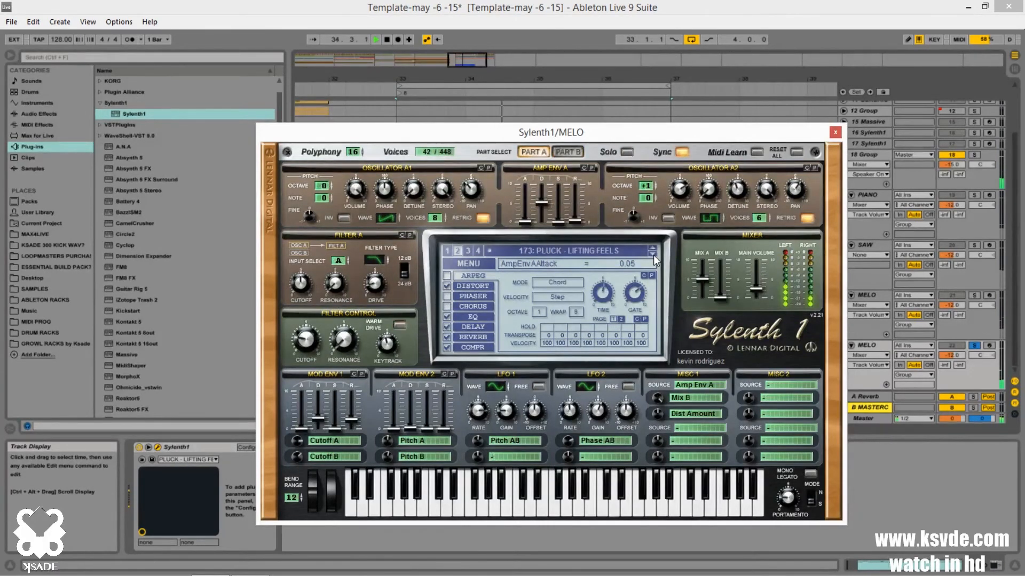
left_click(653, 255)
left_click(654, 256)
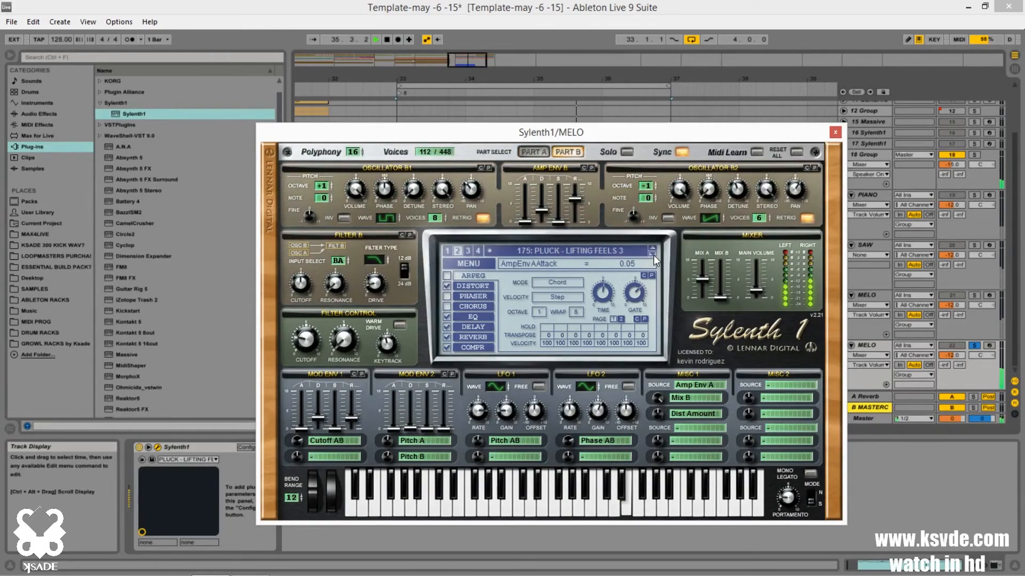
left_click(653, 255)
left_click(653, 255)
left_click(653, 255)
left_click(653, 255)
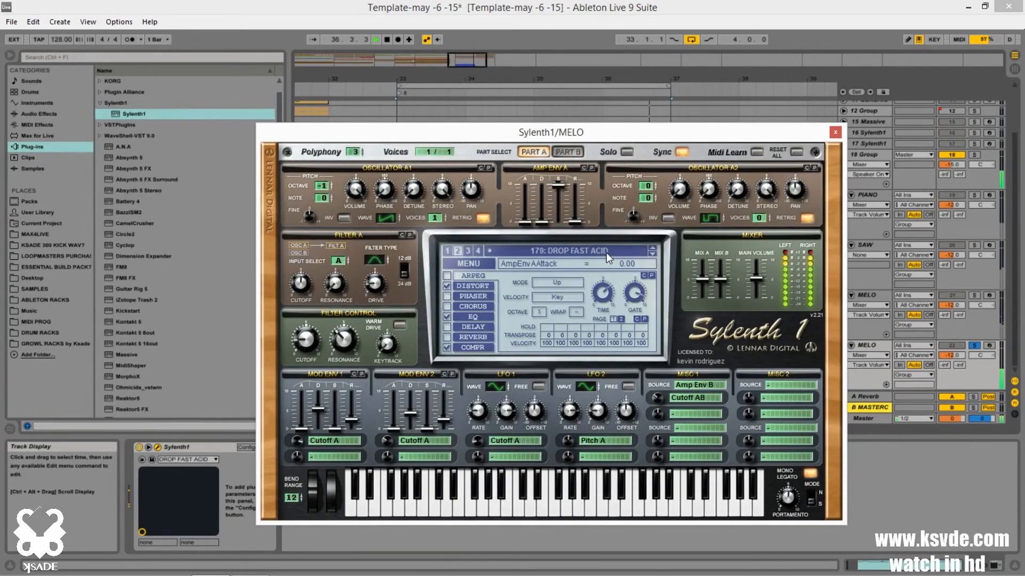
Compare the neighbouring acid presets and load 181: HOW MUCH ACID CAN U HAVE on the duplicated MELO track.
left_click(606, 254)
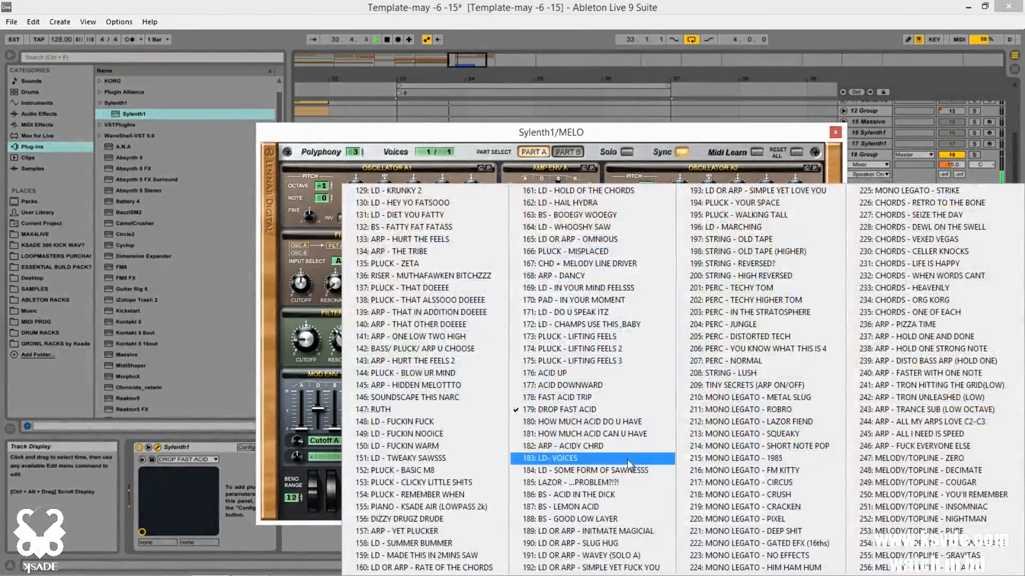
left_click(626, 422)
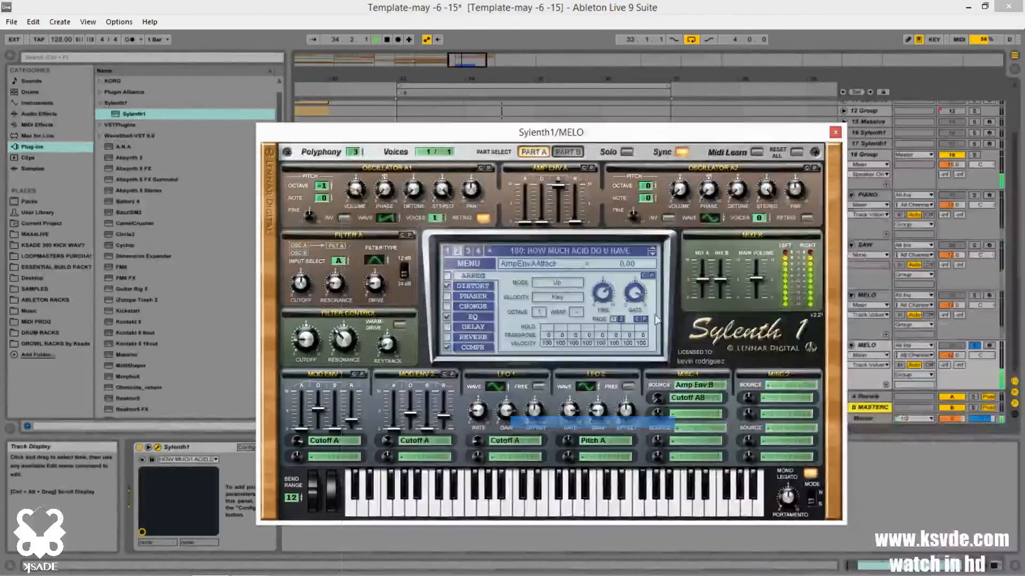
left_click(652, 251)
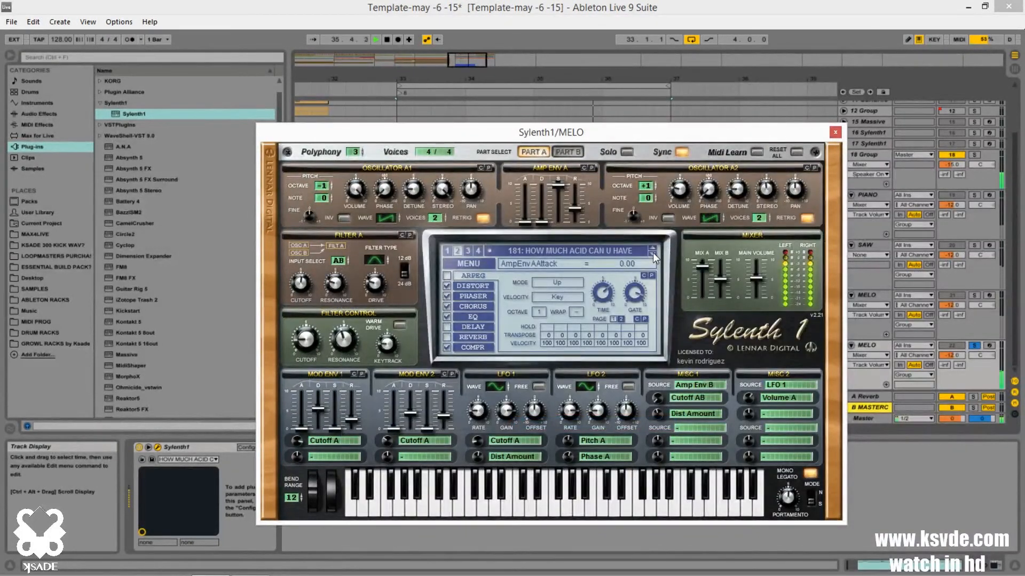
left_click(652, 252)
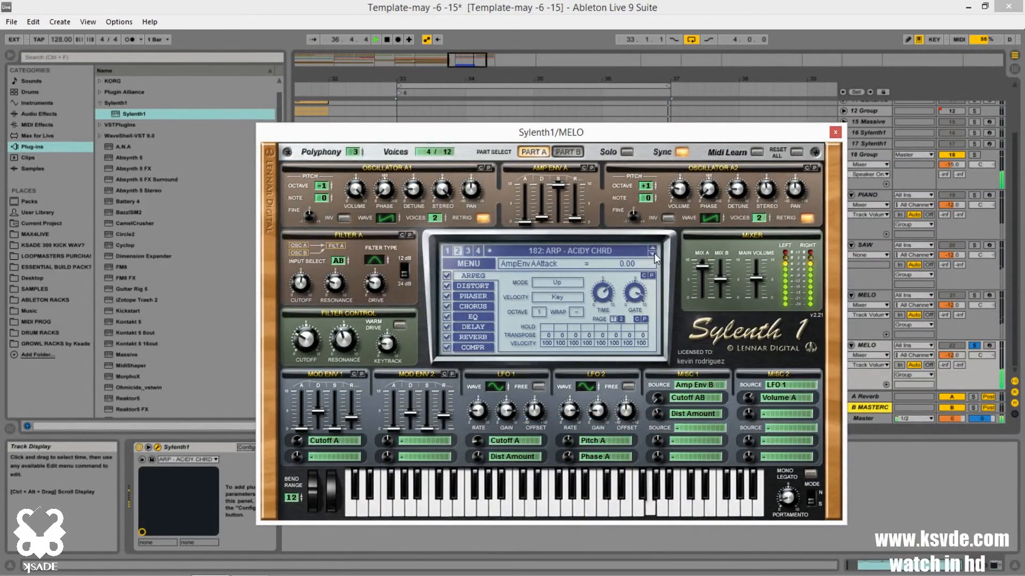
left_click(651, 247)
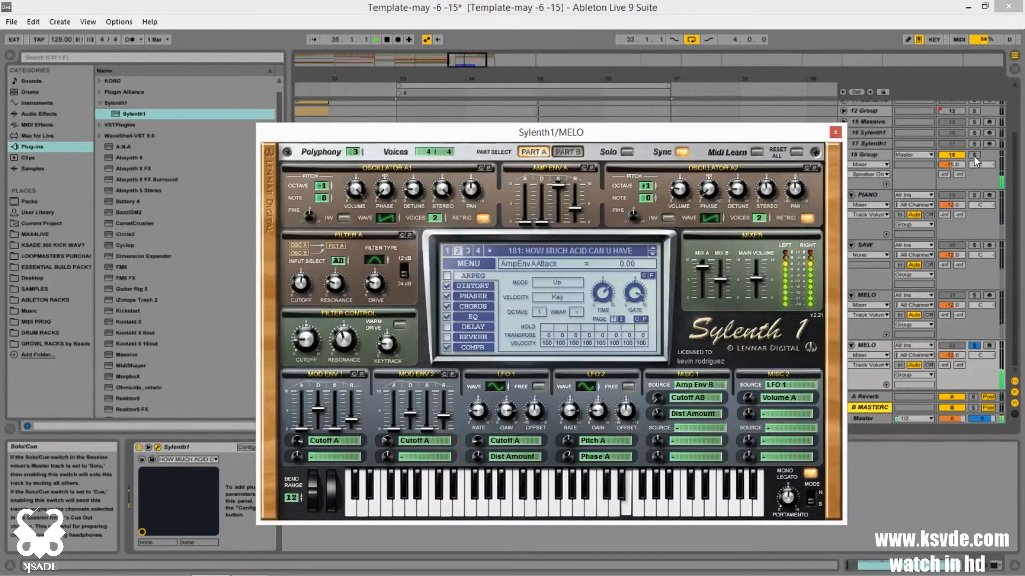
Listen to the lead group soloed with the acid layer, and close the duplicated MELO track's synth window.
left_click(974, 156)
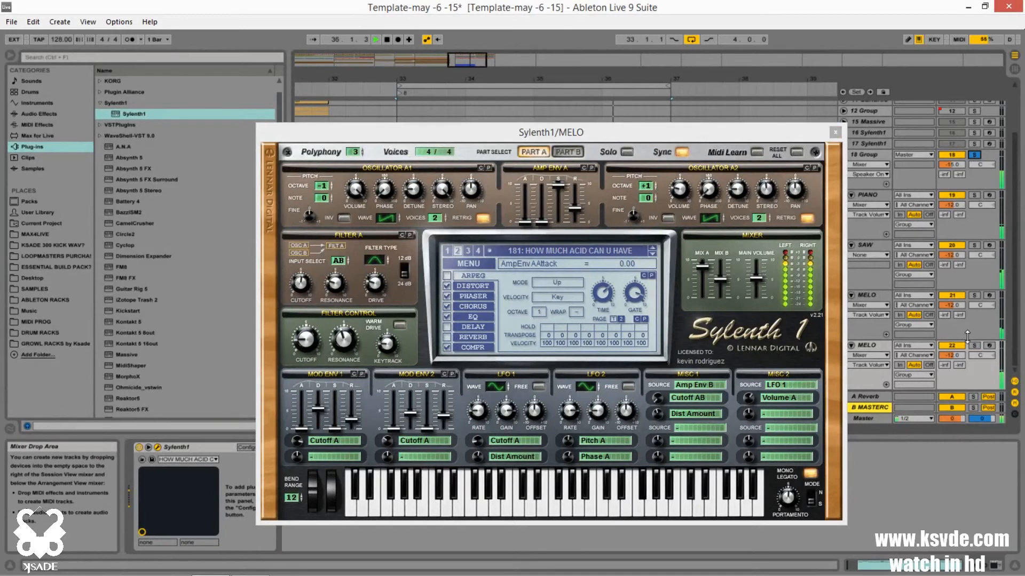
left_click(868, 346)
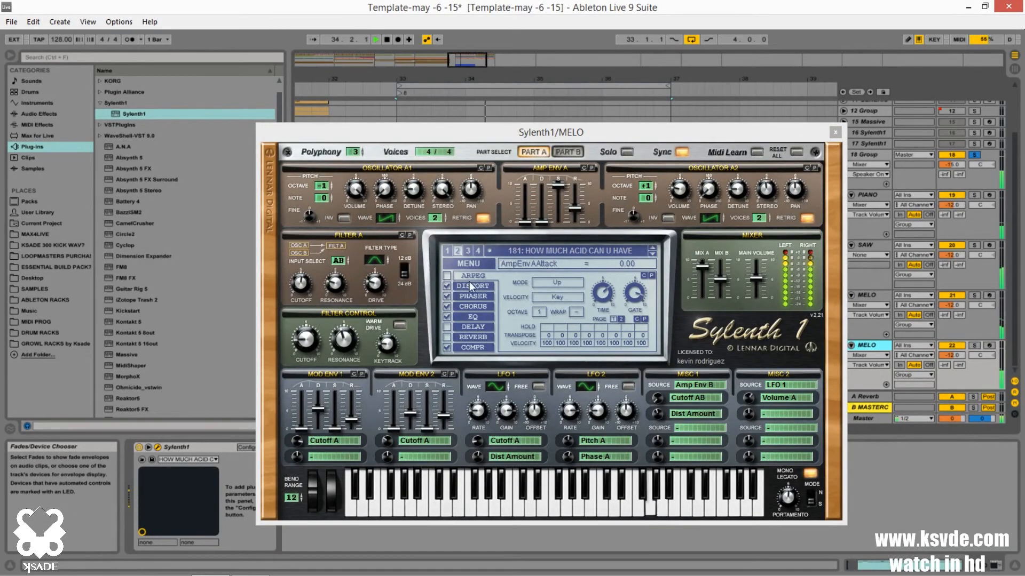
left_click(835, 133)
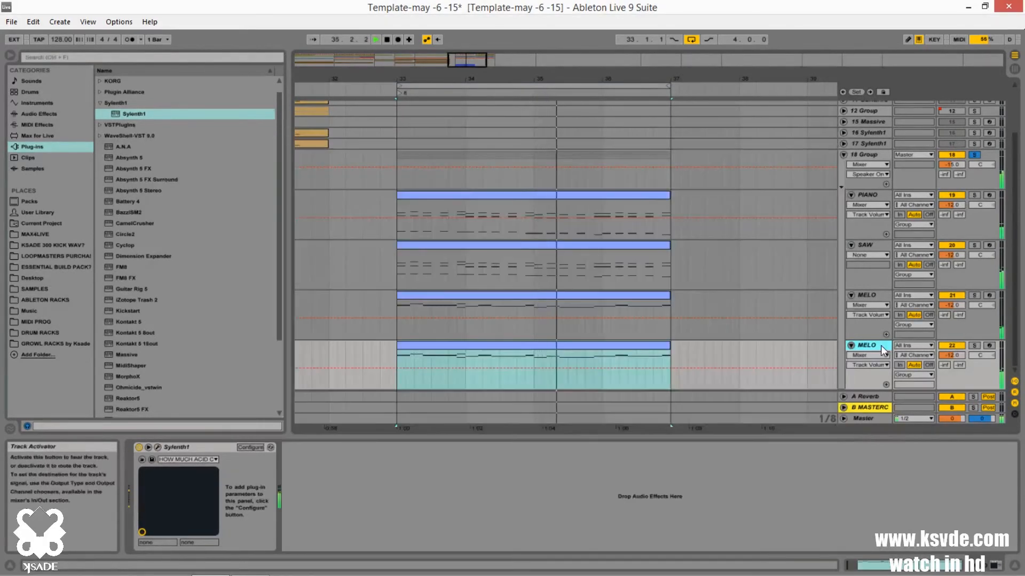
Transpose the active top melody notes in the duplicated MELO clip up one octave, to the range E5 to A5.
double_click(562, 349)
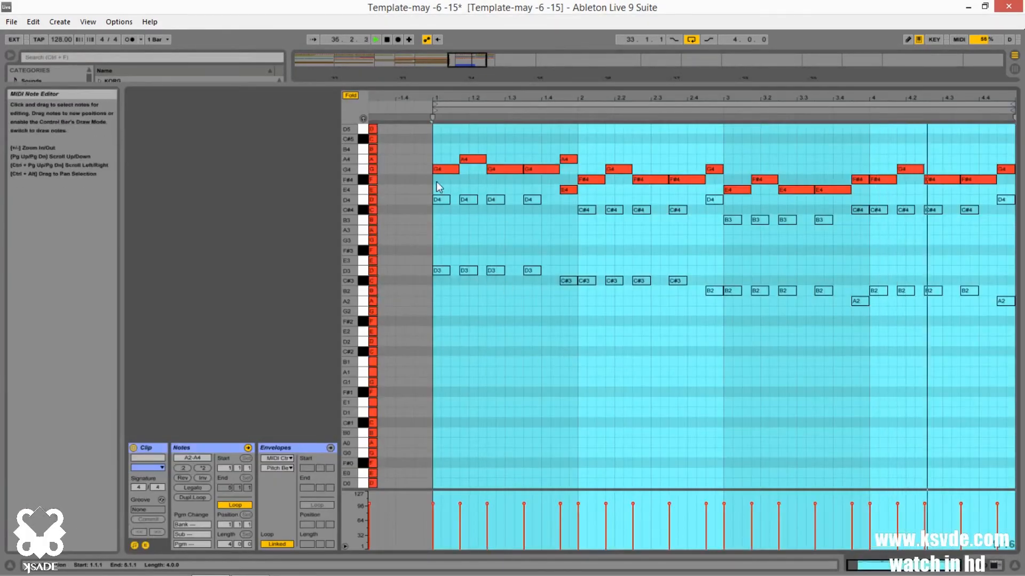
left_click_drag(417, 194, 1020, 99)
key("shift+Up")
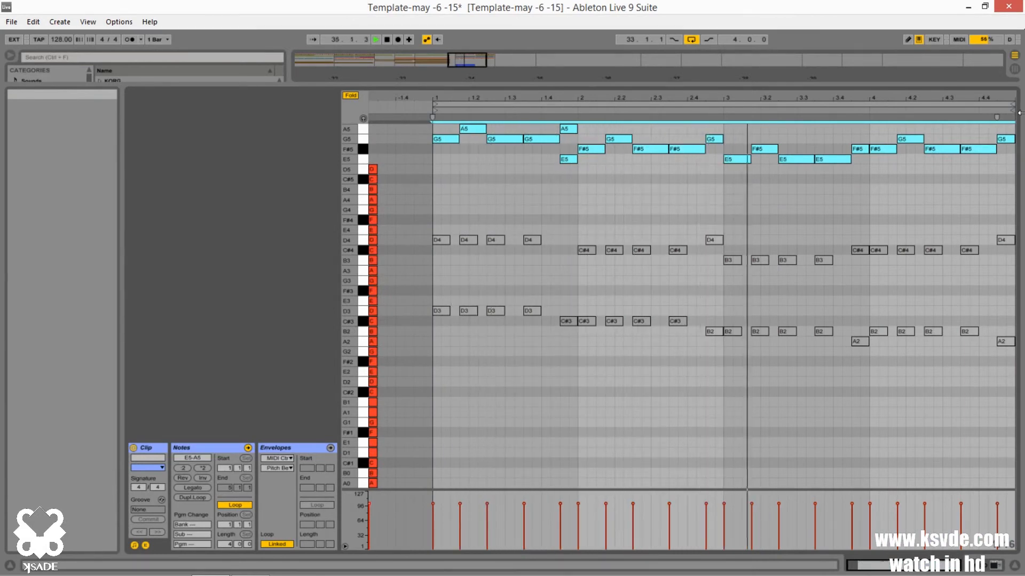
key("shift+Tab")
Listen to the duplicated MELO track soloed, compare it in the full mix, and stop playback.
left_click(974, 347)
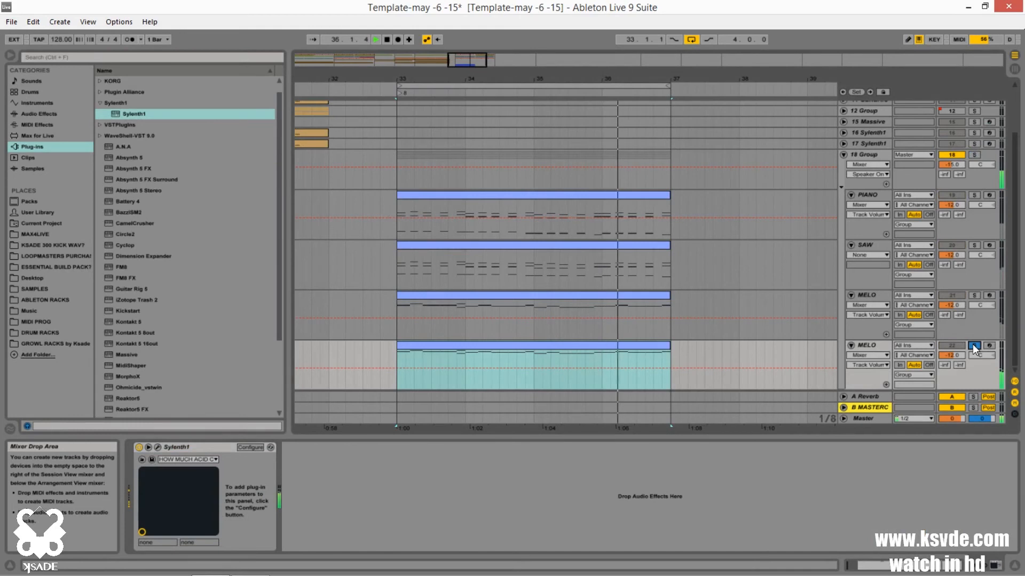
left_click(974, 347)
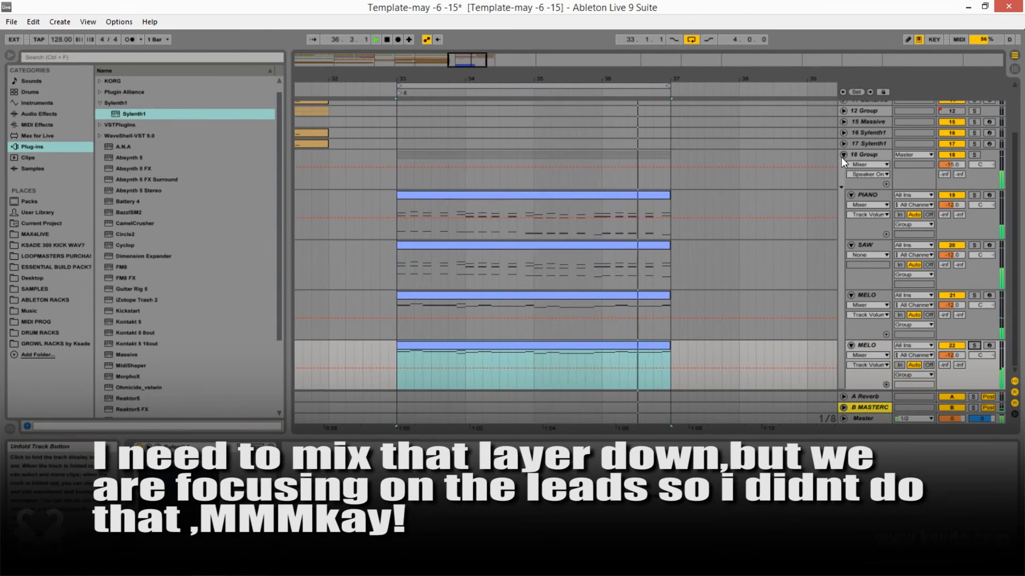
key("space")
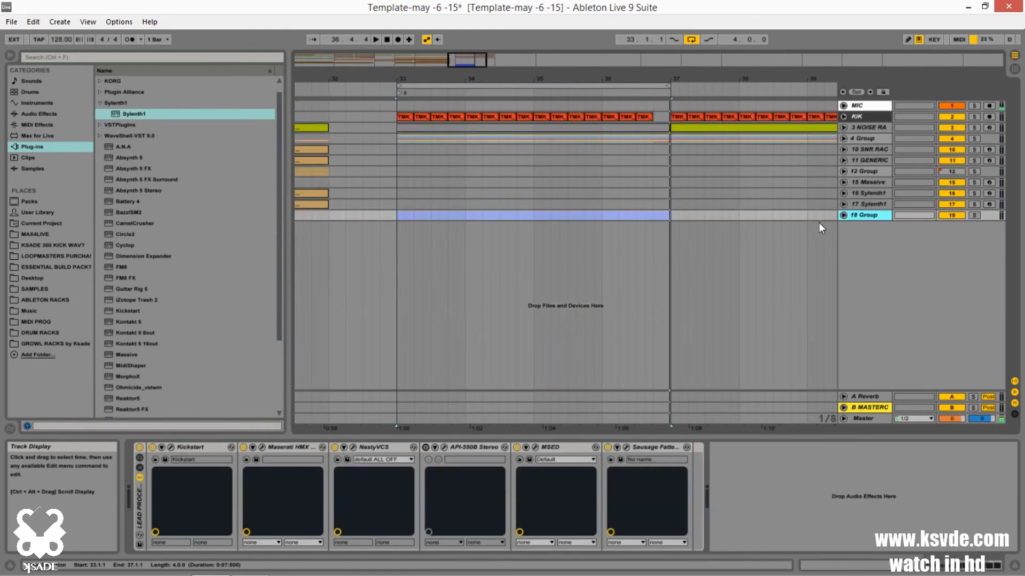
Unfold the lead group and open the duplicated MELO track's Sylenth1 to examine its preset and settings.
left_click(842, 215)
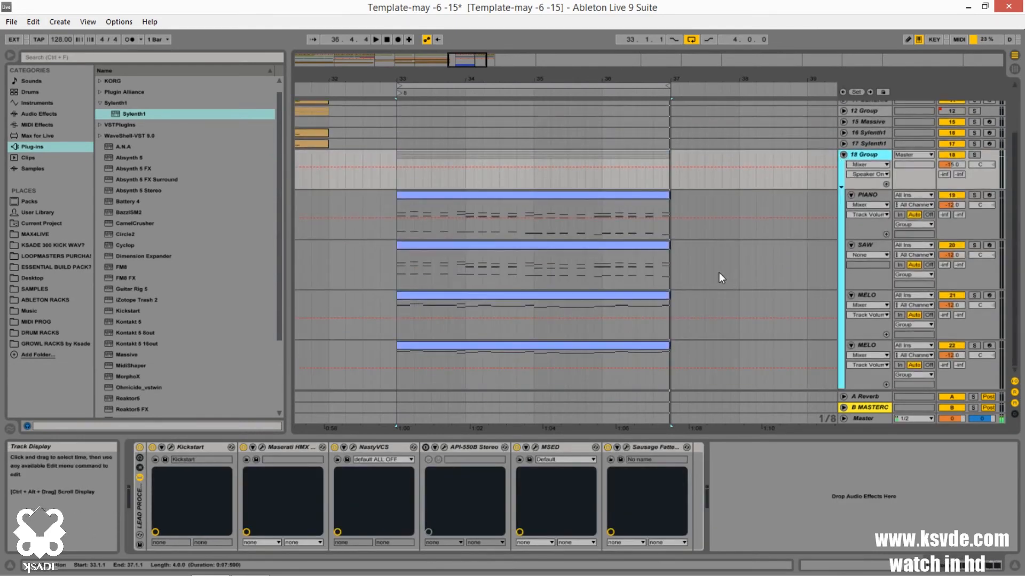
left_click(466, 346)
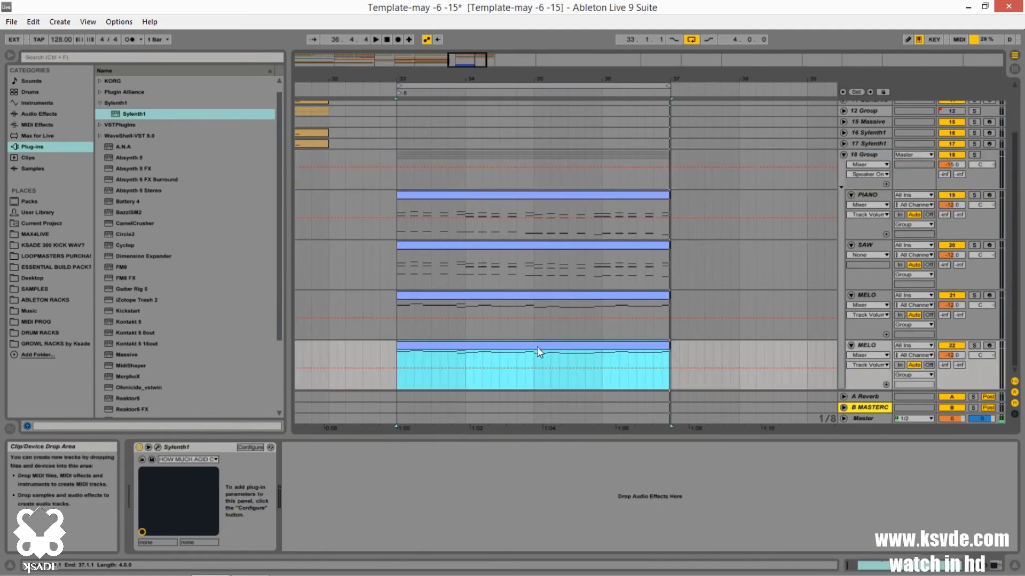
left_click(157, 447)
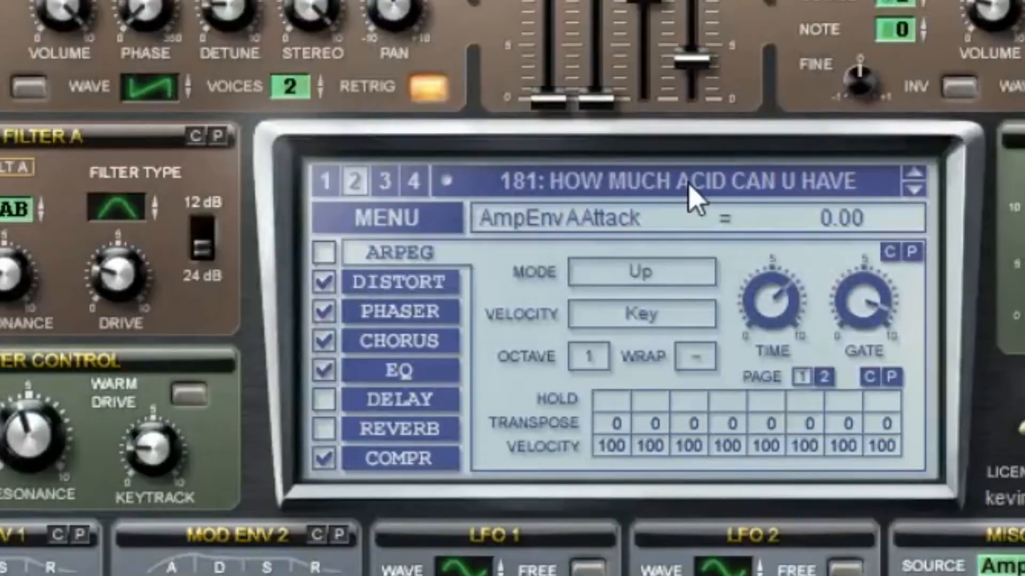